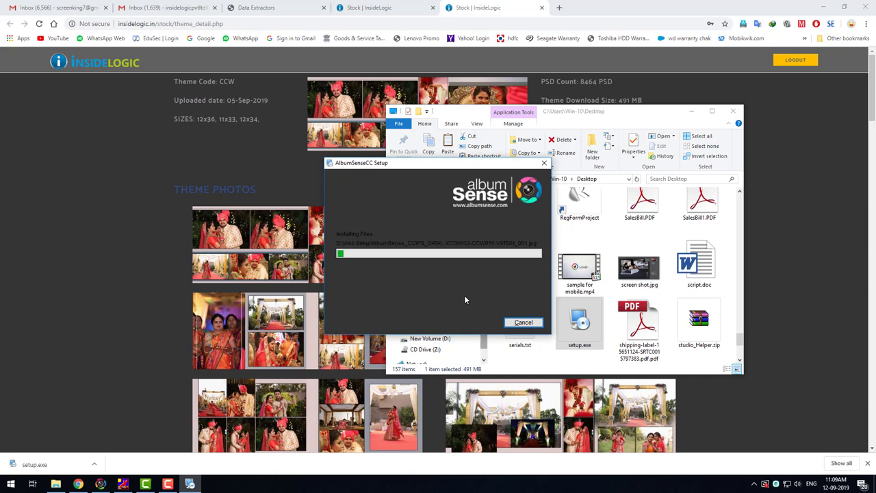
# Step: Complete the AlbumSenseCC theme setup and close its installer
pyautogui.click(170, 483)
pyautogui.click(828, 445)
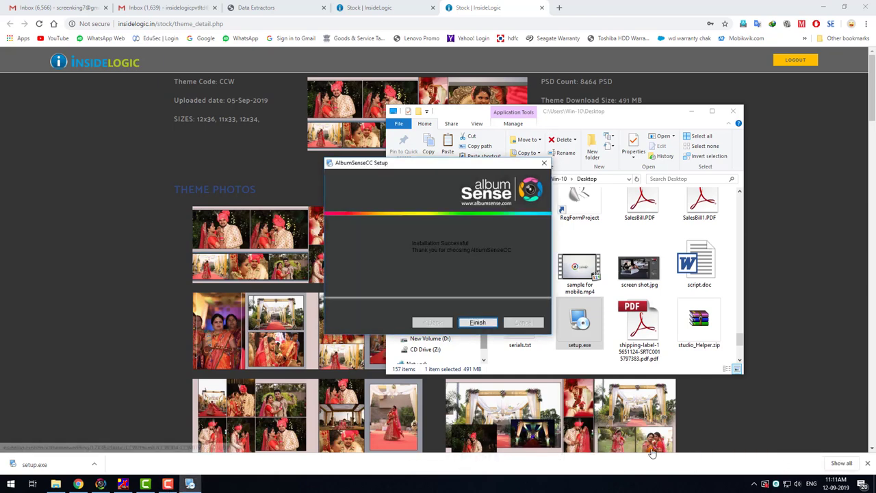
pyautogui.click(478, 323)
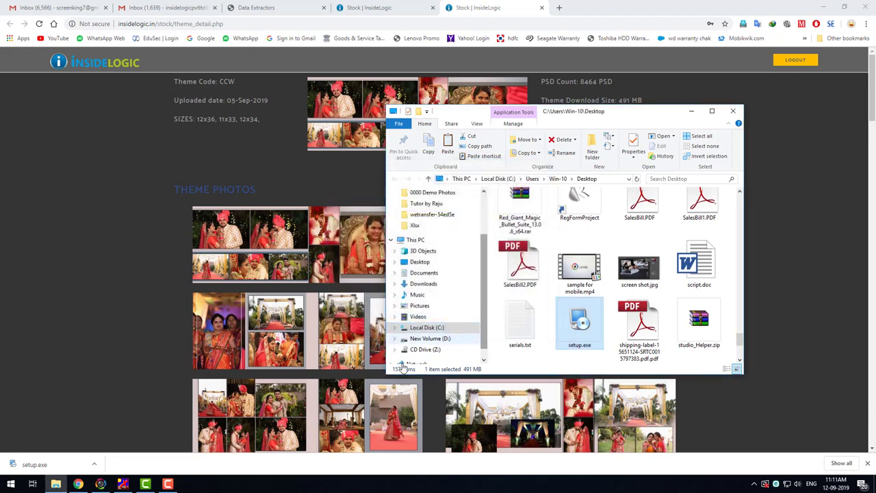
# Step: Open the Web Setup folder on the New Volume (D:) drive in File Explorer
pyautogui.click(55, 484)
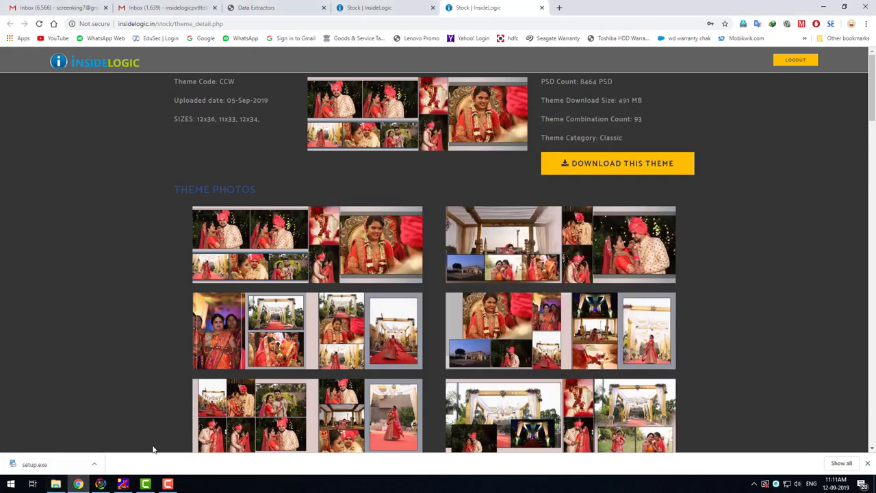
pyautogui.click(56, 484)
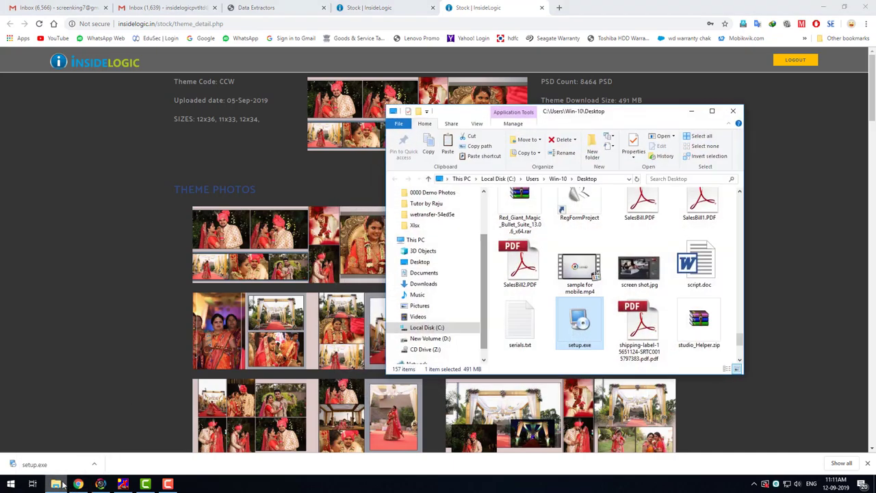
pyautogui.click(430, 339)
pyautogui.click(531, 258)
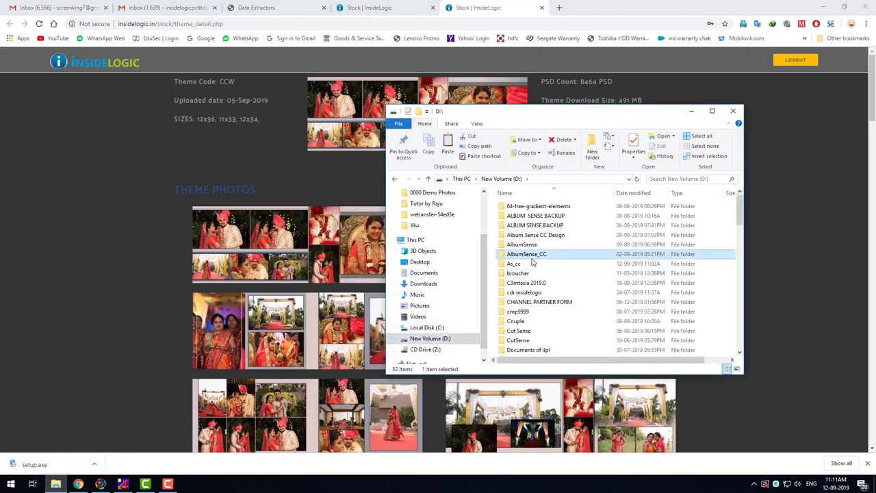
pyautogui.press('w')
pyautogui.press('w')
pyautogui.press('Return')
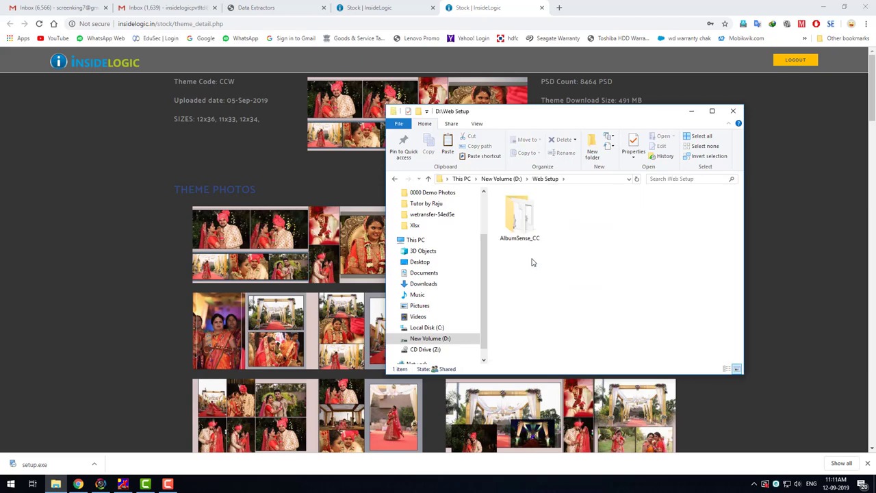
# Step: Open the wedding album folder inside AlbumSense_CC\PS_DATA
pyautogui.press('a')
pyautogui.press('Return')
pyautogui.press('Right')
pyautogui.press('Down')
pyautogui.press('Down')
pyautogui.press('Right')
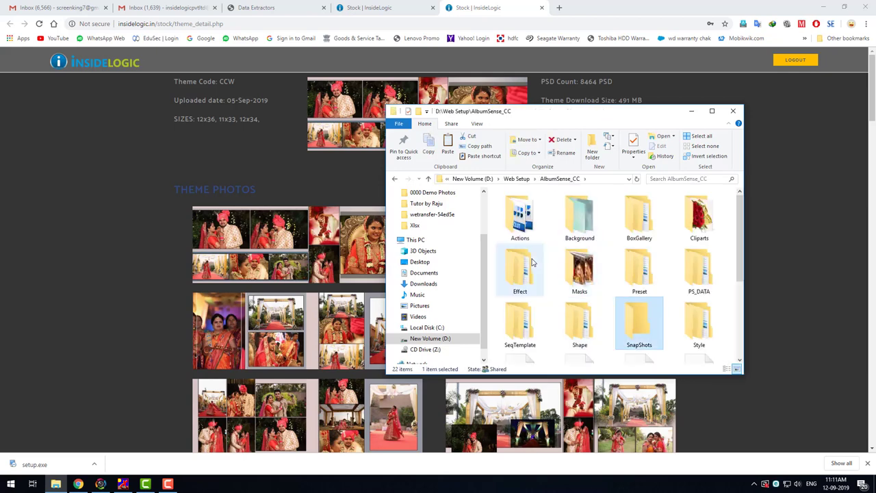
pyautogui.press('Right')
pyautogui.press('Up')
pyautogui.press('Return')
pyautogui.press('Down')
pyautogui.press('Return')
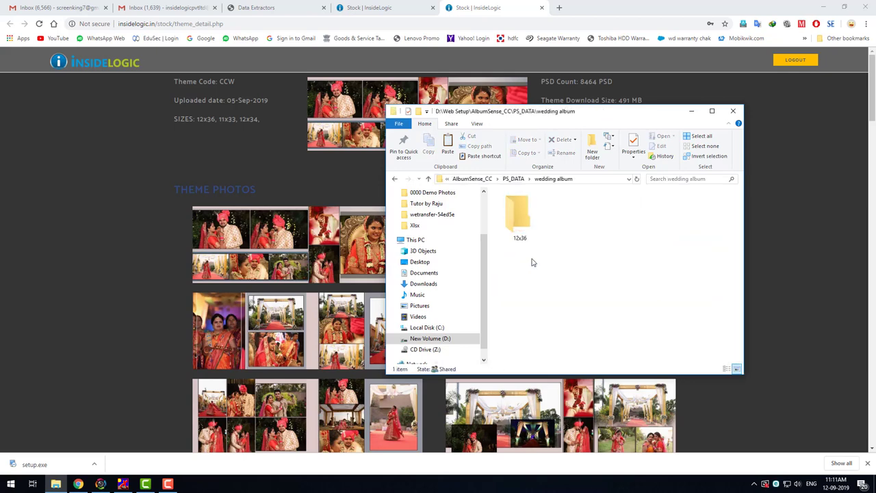
# Step: Inspect the installed theme files in 12x36\classic\CCW, and close the folder window
pyautogui.press('Down')
pyautogui.press('Return')
pyautogui.press('p')
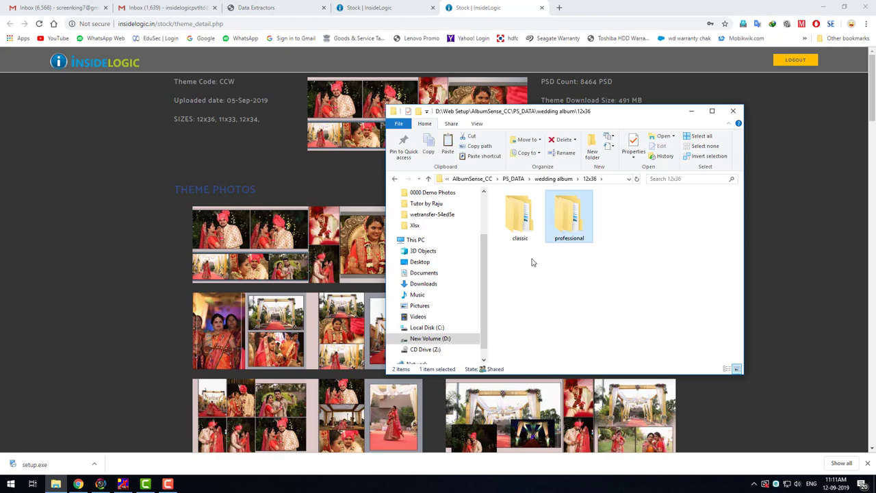
pyautogui.press('Left')
pyautogui.press('Return')
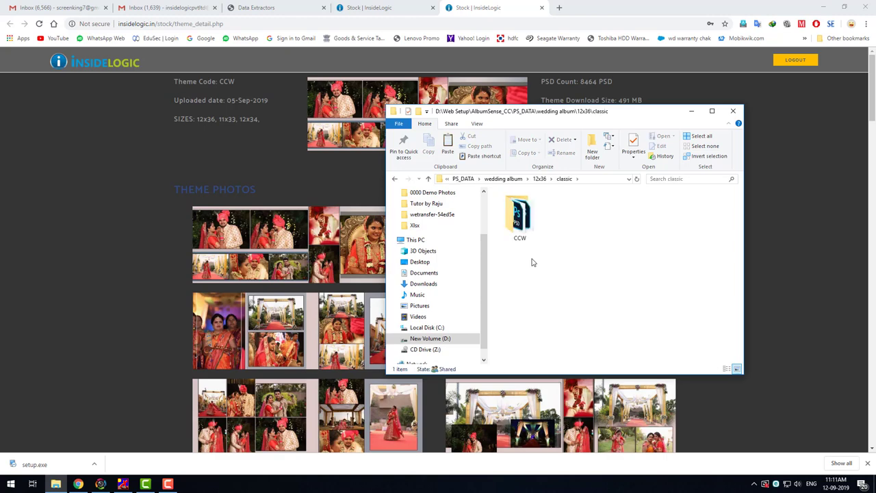
pyautogui.press('Return')
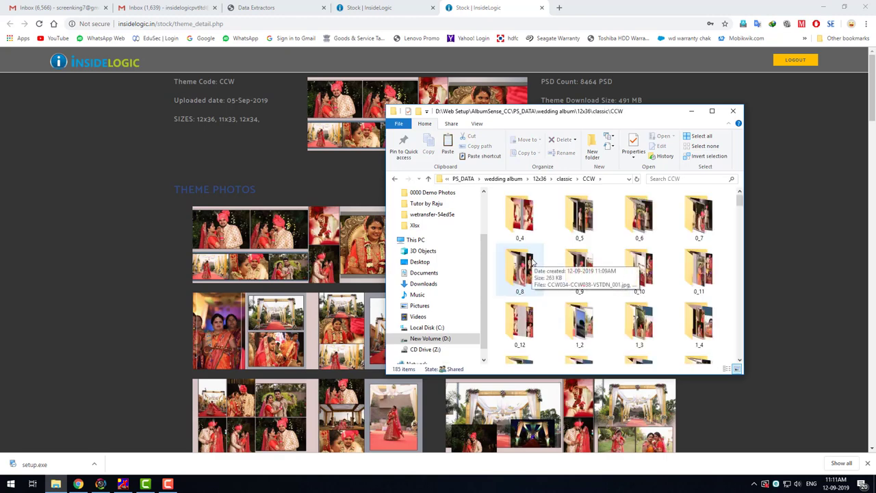
pyautogui.press('BackSpace')
pyautogui.press('BackSpace')
pyautogui.press('BackSpace')
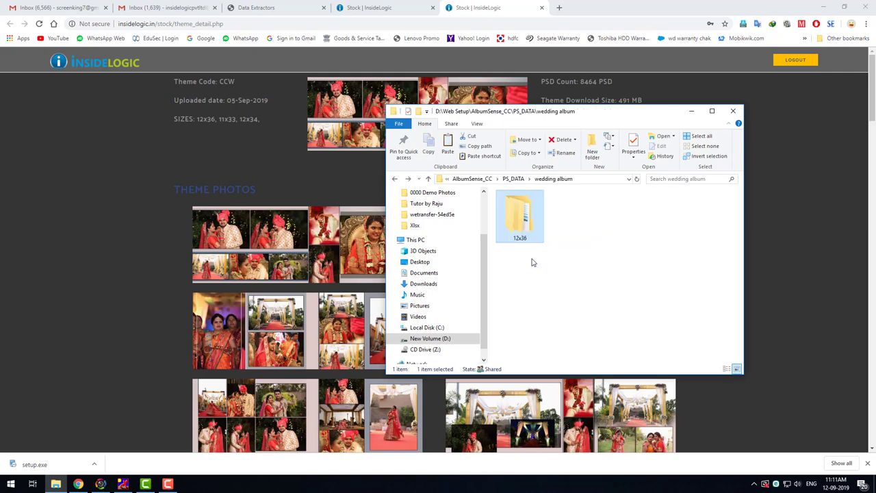
pyautogui.click(734, 111)
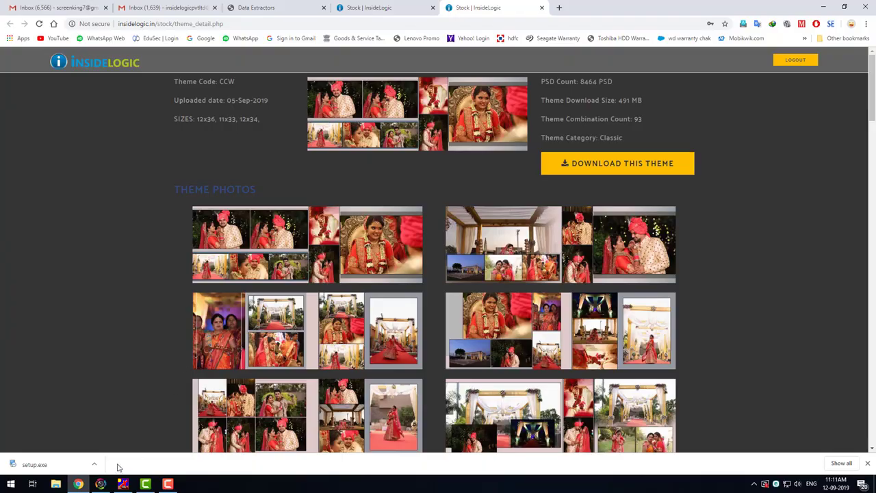
# Step: Switch to AlbumSense CC and set the album theme to category designer, theme FDS, using all volumes to generate album pages
pyautogui.click(100, 484)
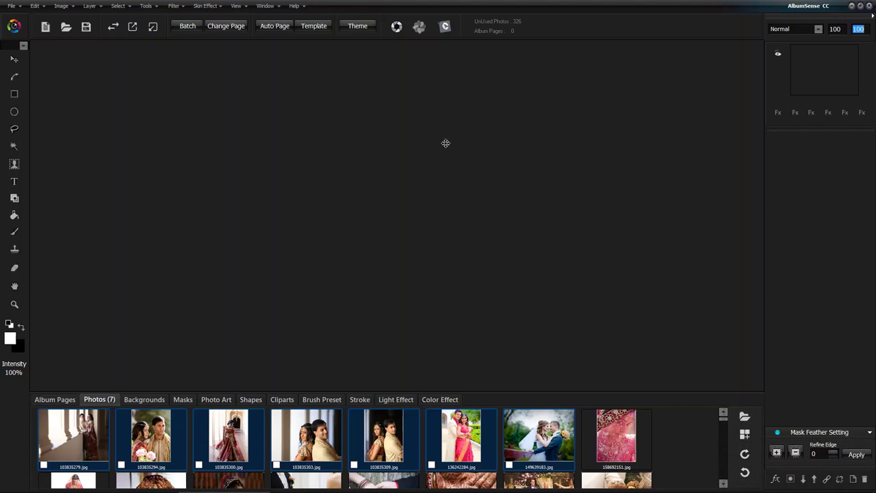
pyautogui.click(357, 26)
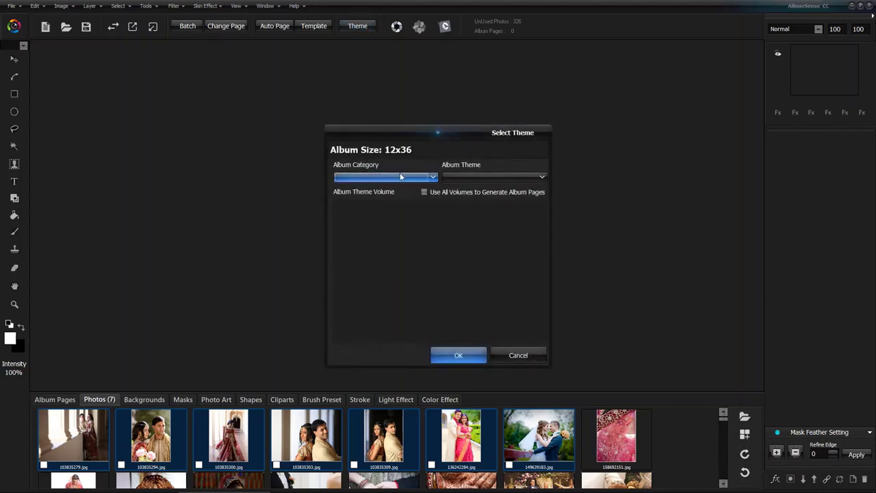
pyautogui.click(401, 176)
pyautogui.click(358, 195)
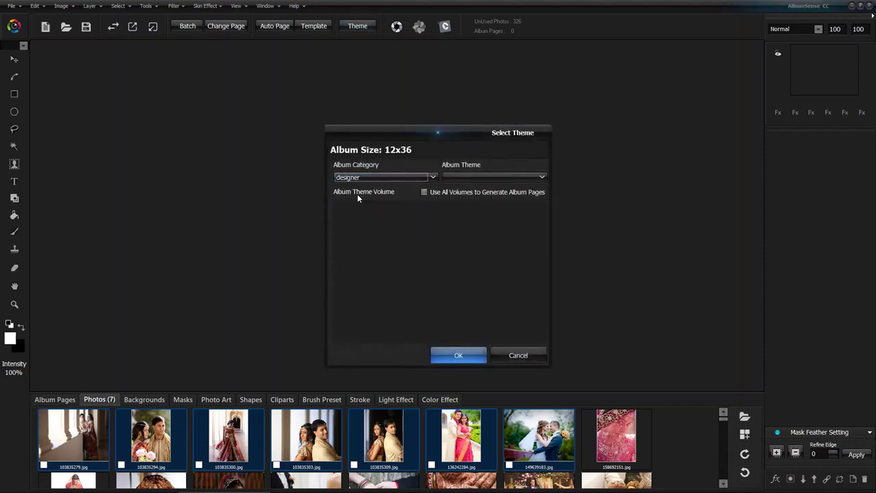
pyautogui.click(487, 176)
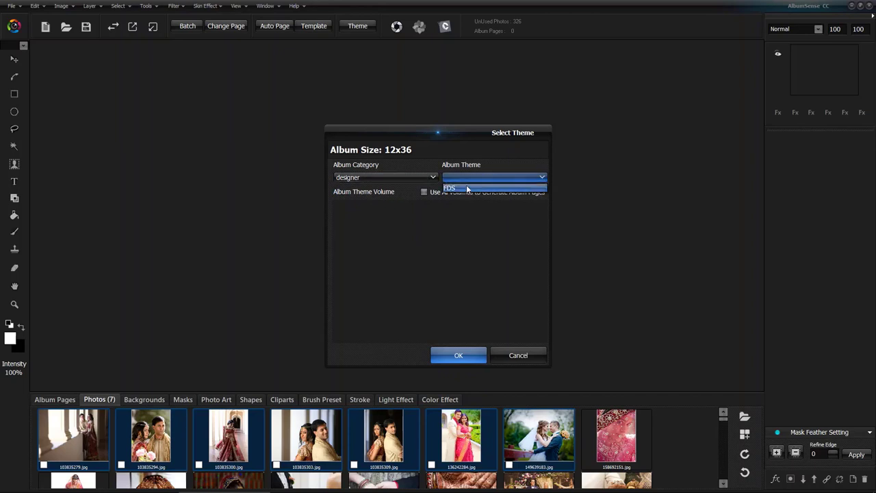
pyautogui.click(467, 188)
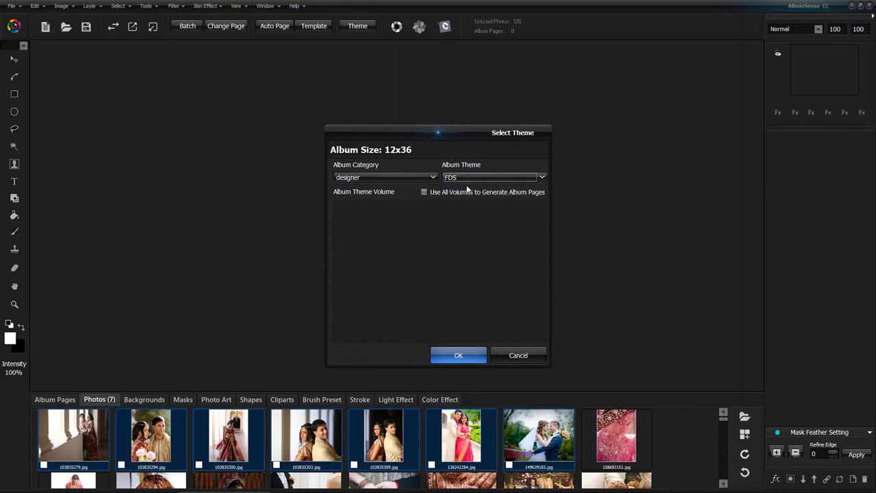
pyautogui.click(423, 192)
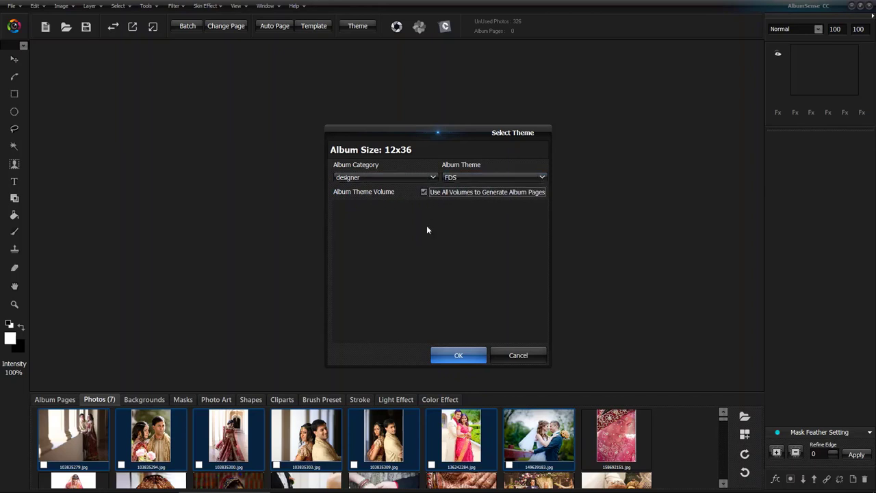
pyautogui.click(449, 354)
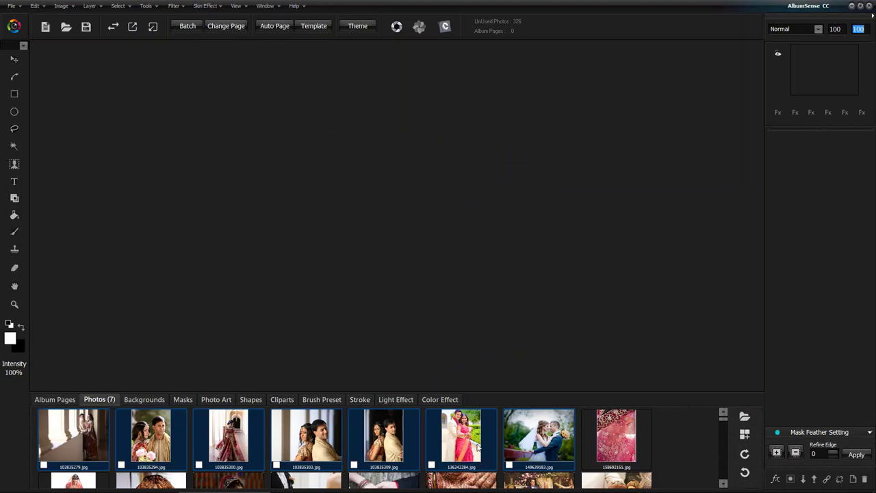
# Step: Auto-generate an album page from the seven selected photos and change it to the template with a photo collage, framed centre photo and feathered portrait
pyautogui.click(277, 26)
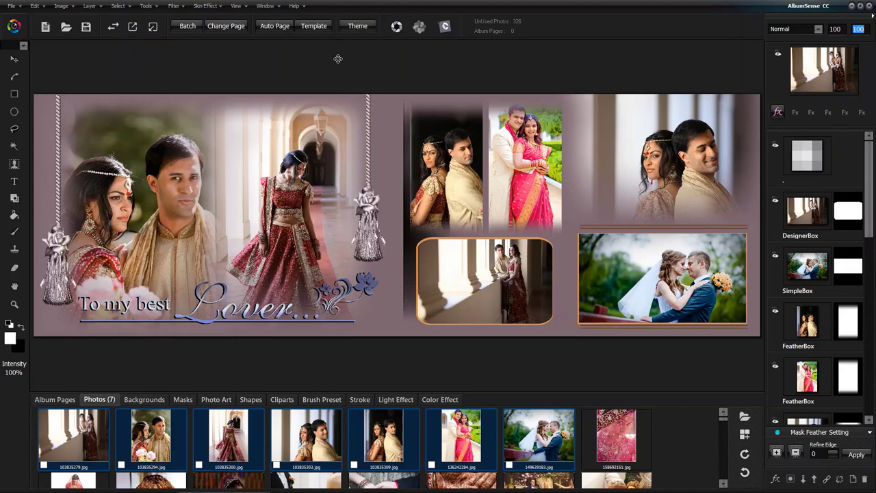
pyautogui.click(314, 27)
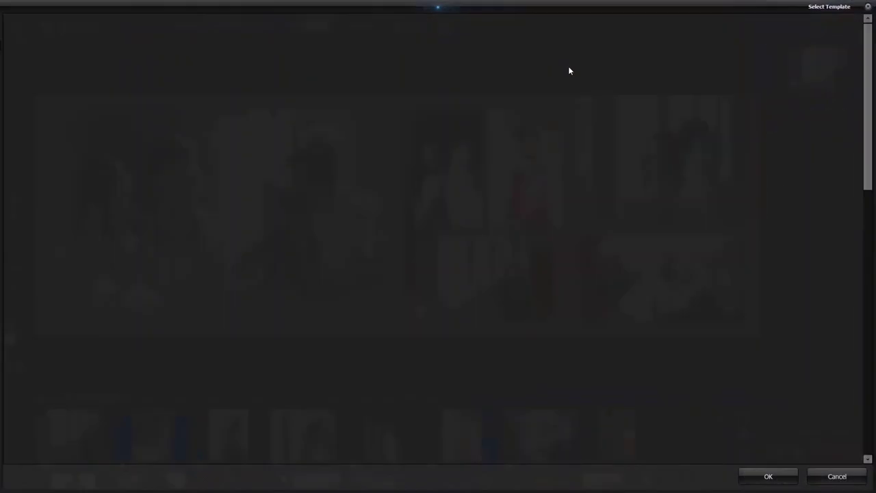
pyautogui.scroll(-4, 397, 287)
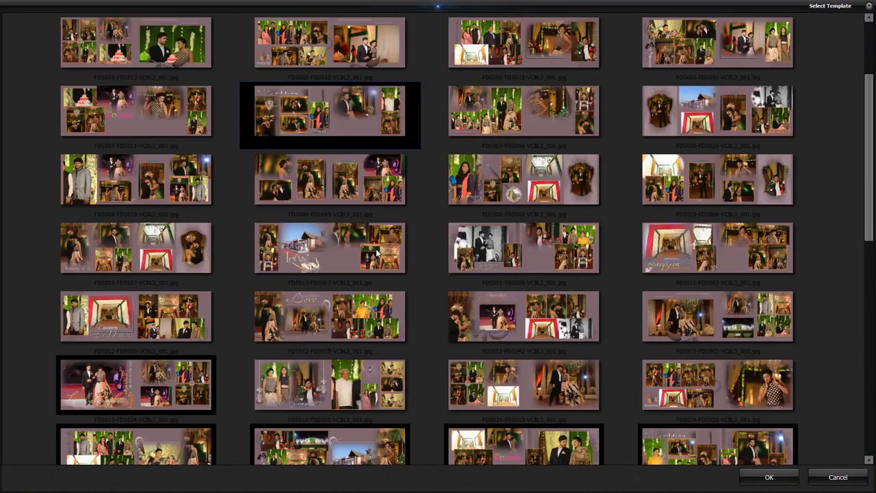
pyautogui.scroll(-5, 381, 255)
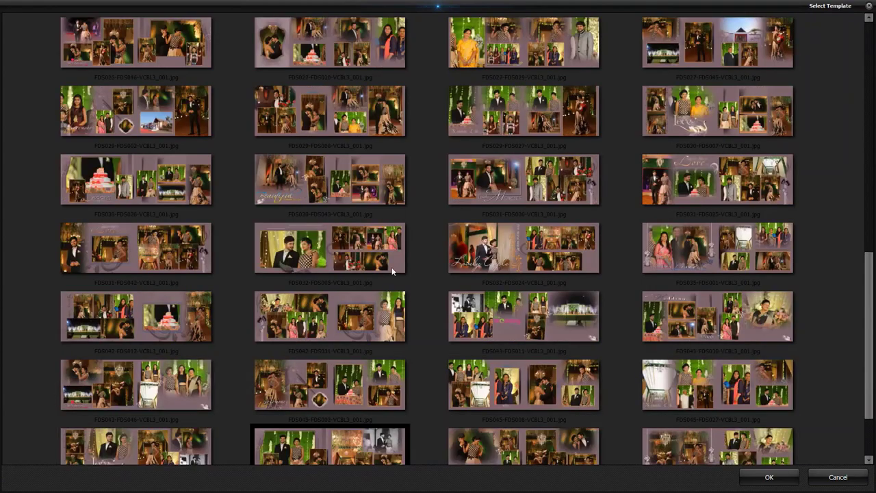
pyautogui.doubleClick(327, 315)
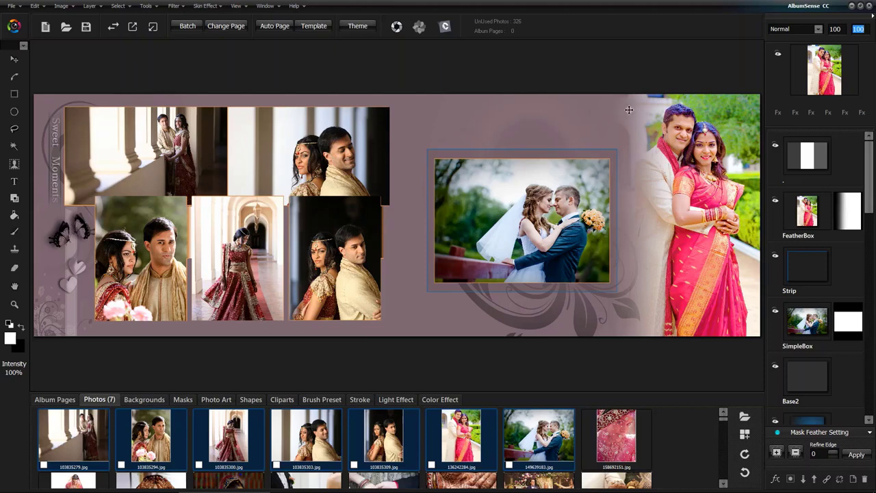
# Step: Replace the album page's background with the white pattern of pink roses
pyautogui.click(142, 400)
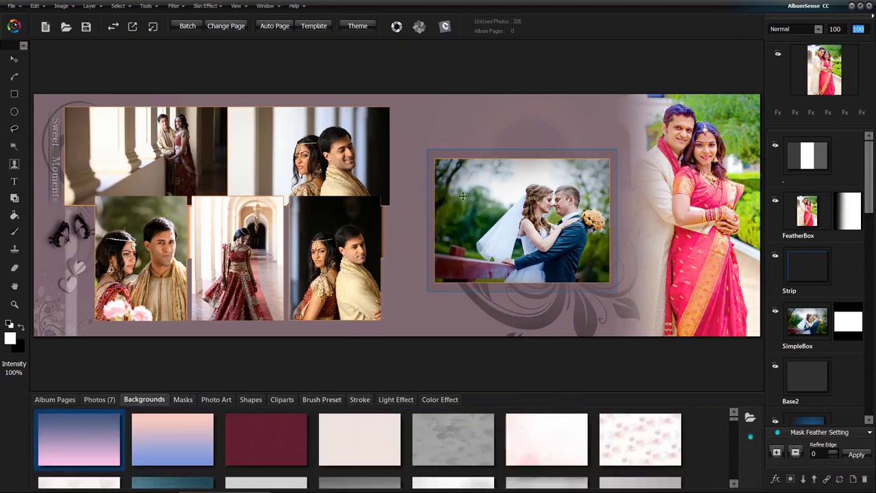
pyautogui.moveTo(742, 491)
pyautogui.scroll(-1, 597, 439)
pyautogui.scroll(1, 597, 439)
pyautogui.click(276, 443)
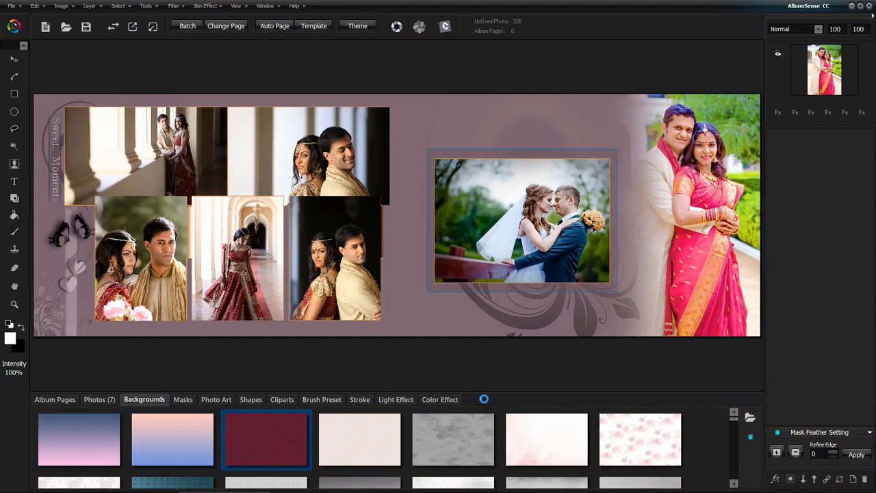
pyautogui.click(634, 447)
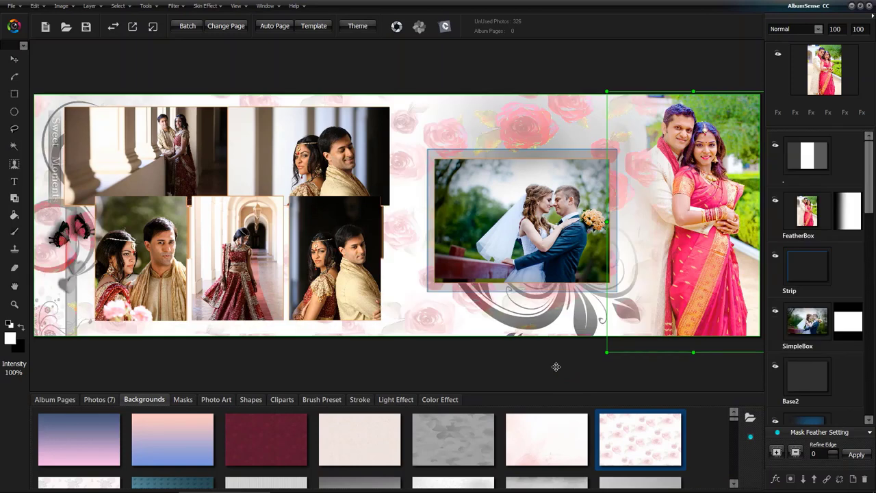
pyautogui.click(548, 358)
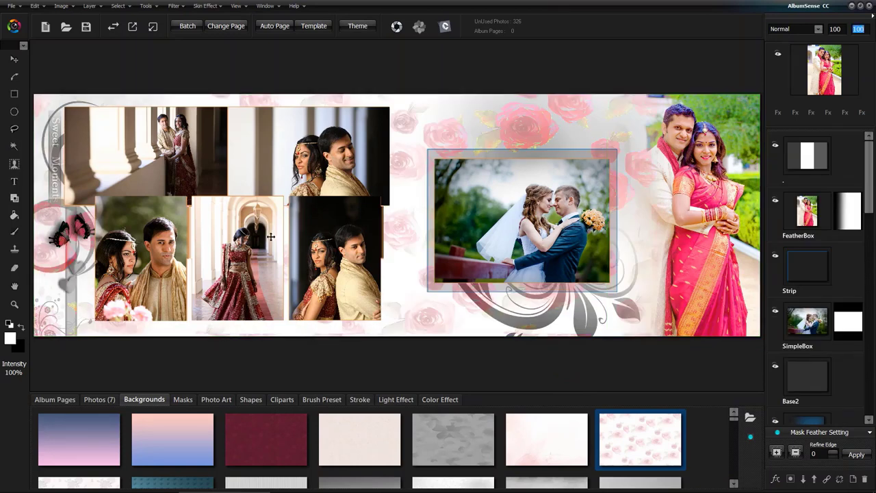
# Step: Save the current album page as an Adobe Photoshop file named 1 in the xyz weds abc folder
pyautogui.click(186, 28)
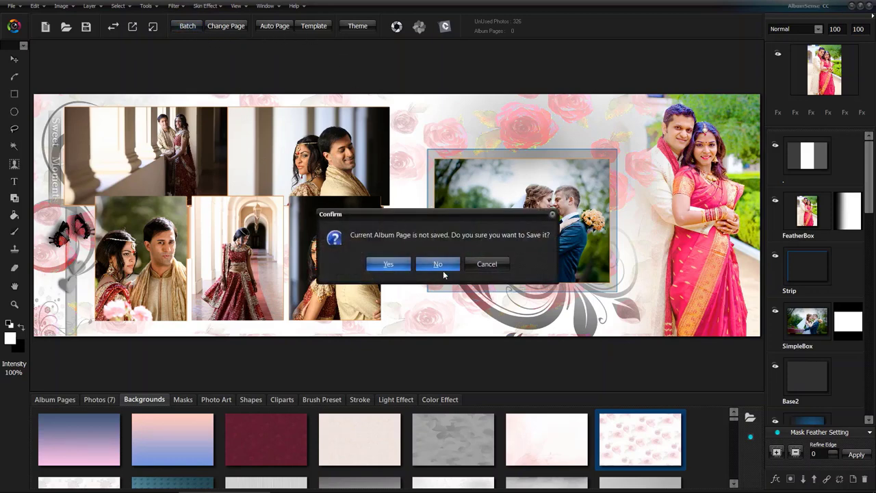
pyautogui.click(388, 265)
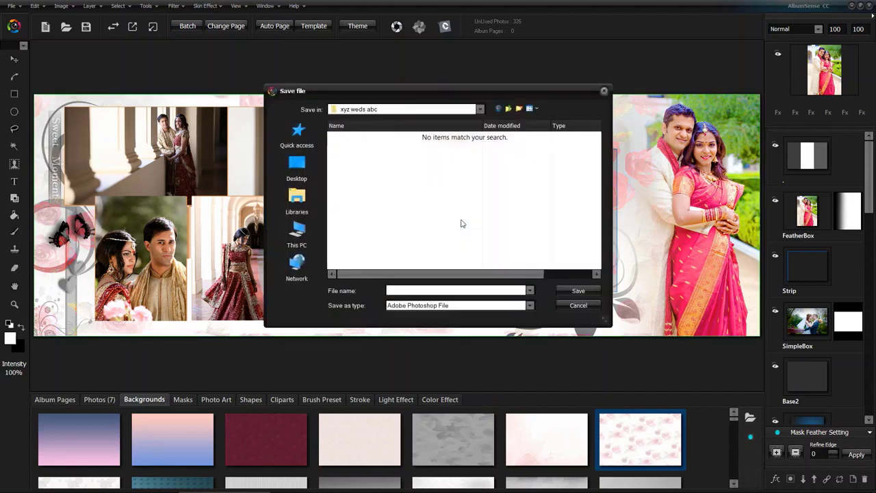
pyautogui.write('1')
pyautogui.click(579, 290)
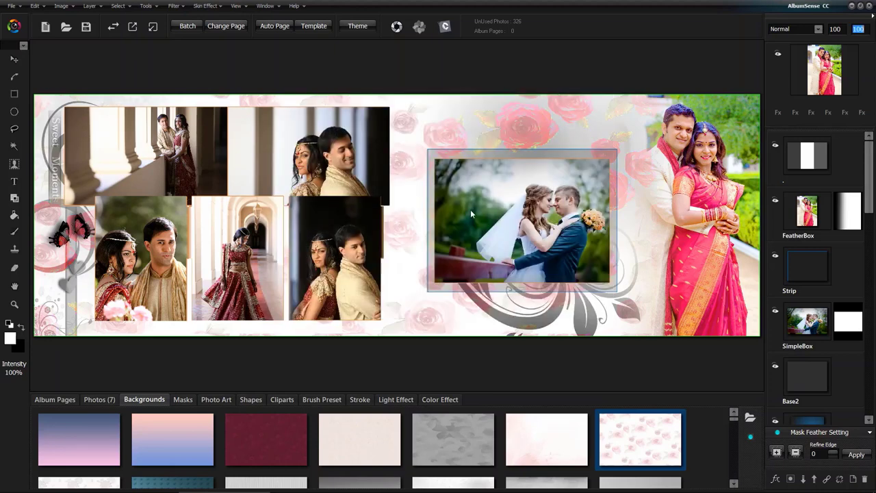
# Step: Start batch album page creation and select the eight photos that follow the seven already used ones
pyautogui.click(187, 26)
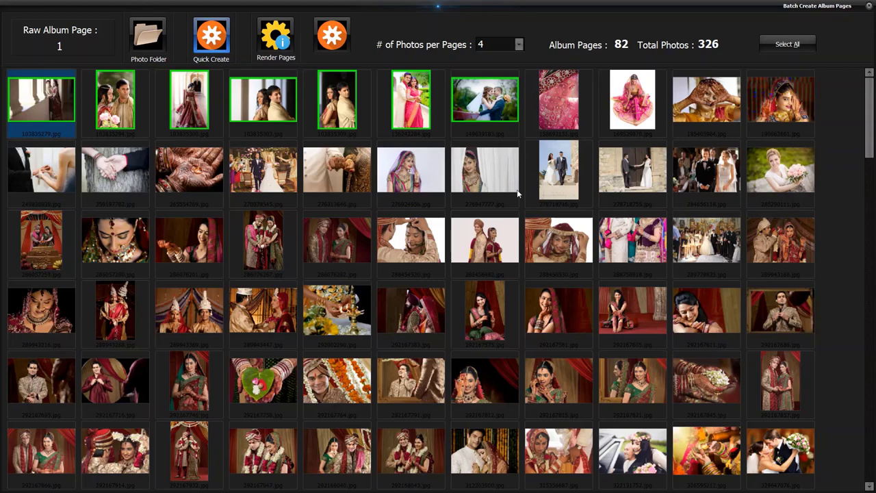
pyautogui.click(566, 114)
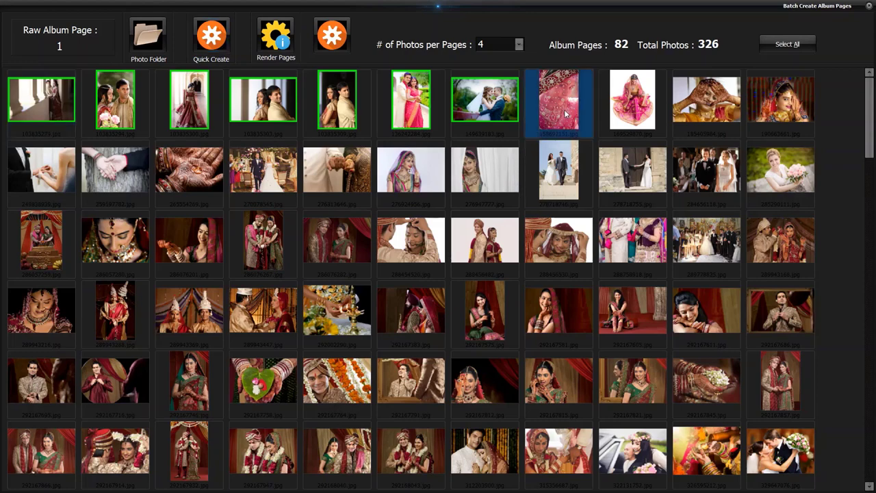
pyautogui.keyDown('shift'); pyautogui.click(277, 183); pyautogui.keyUp('shift')
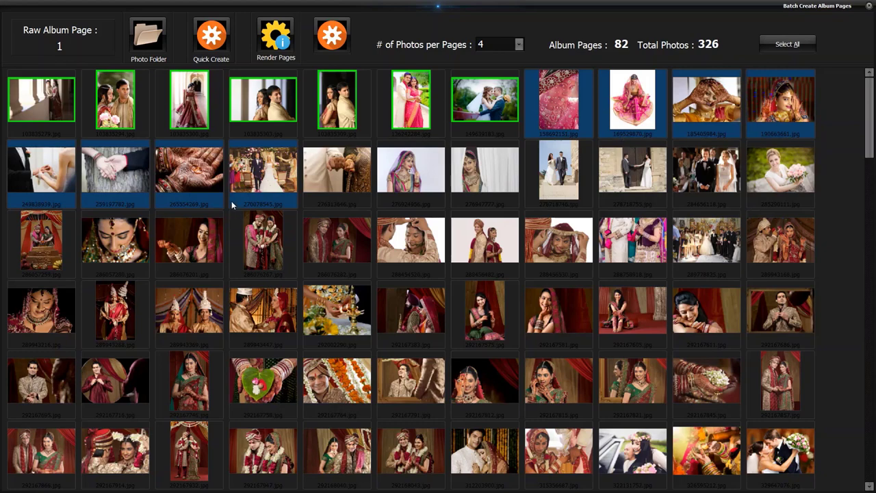
# Step: Quick-create a raw page from the eight selected photos, and another from the seven photos 276313646.jpg through 285290111.jpg
pyautogui.click(210, 35)
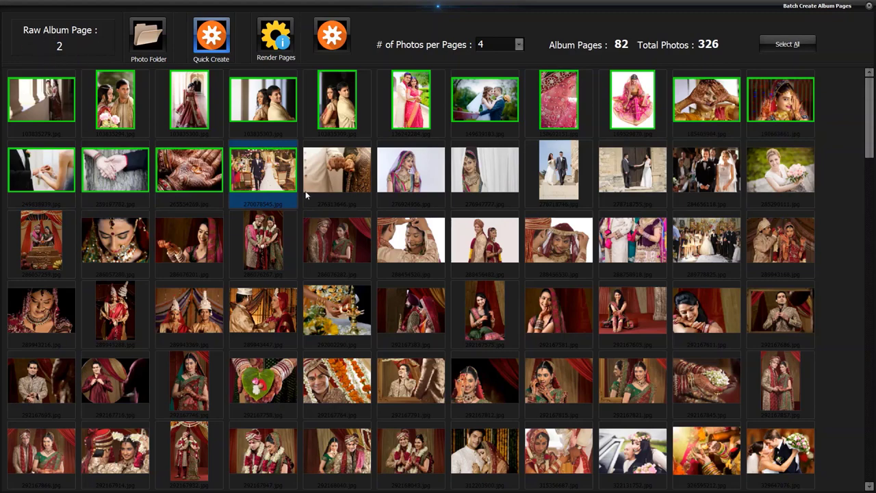
pyautogui.click(334, 170)
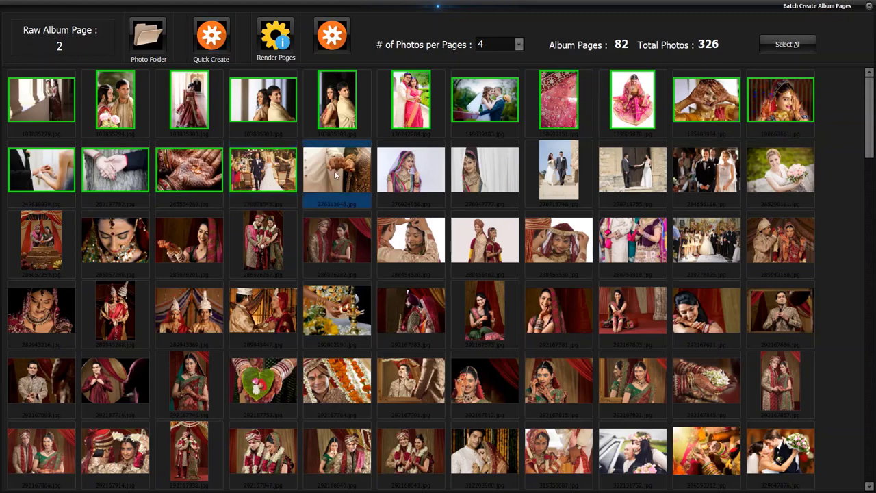
pyautogui.keyDown('shift'); pyautogui.click(796, 188); pyautogui.keyUp('shift')
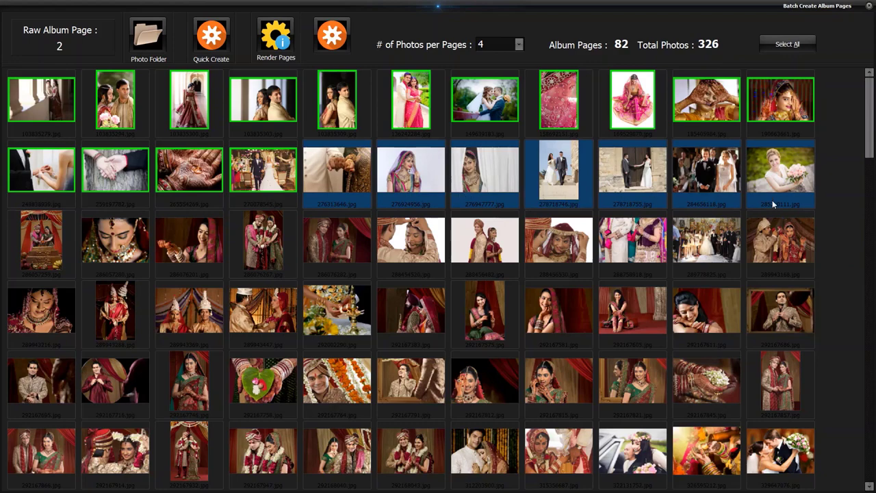
pyautogui.click(205, 36)
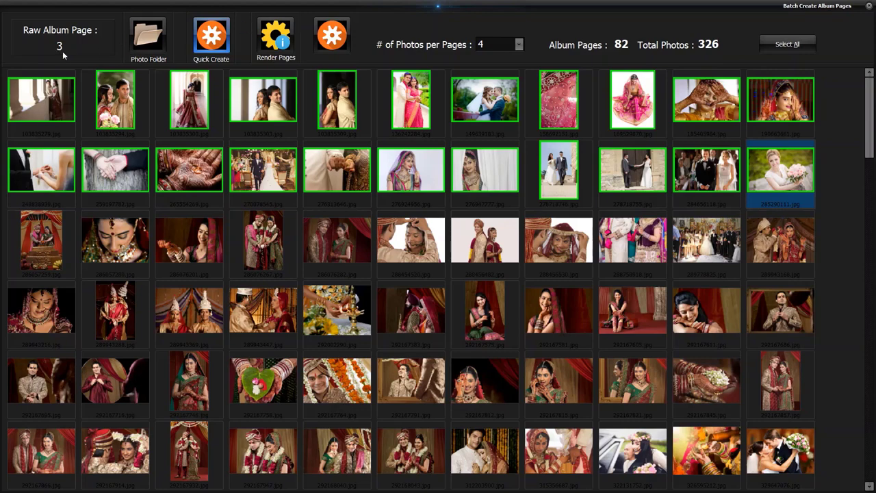
# Step: Set the number of photos per page to 8 for the batch
pyautogui.click(276, 38)
pyautogui.click(519, 44)
pyautogui.scroll(-2, 500, 103)
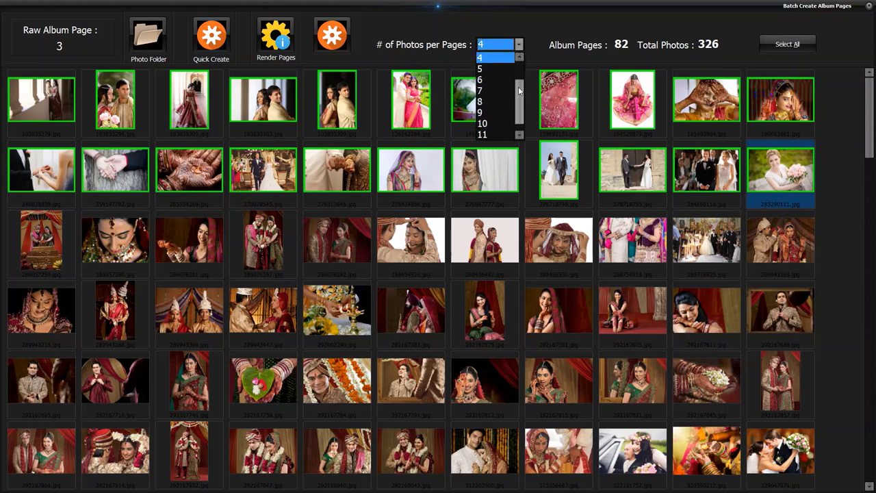
pyautogui.click(486, 101)
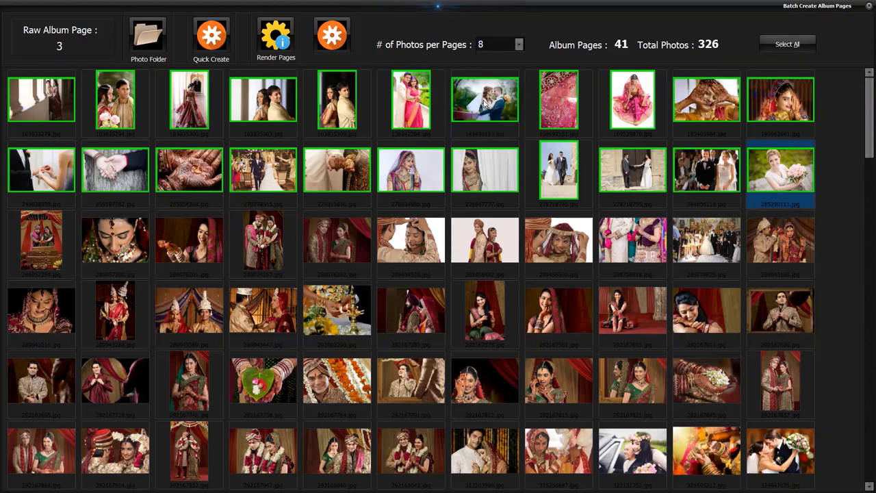
# Step: Select all photos in the folder and batch-create raw album pages from them
pyautogui.click(48, 236)
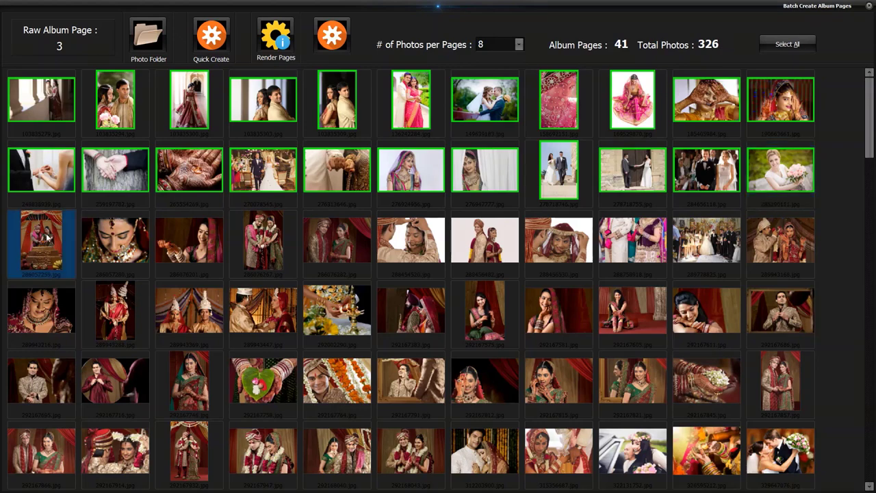
pyautogui.keyDown('shift'); pyautogui.click(778, 385); pyautogui.keyUp('shift')
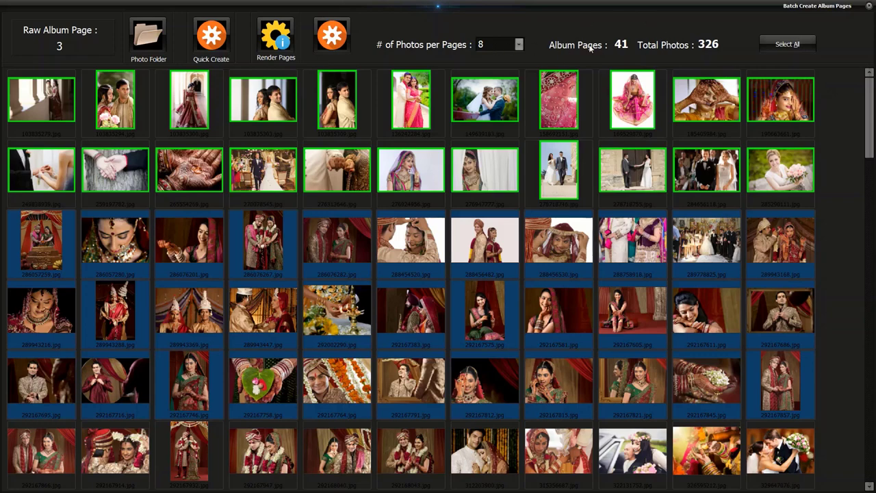
pyautogui.click(790, 45)
pyautogui.click(330, 35)
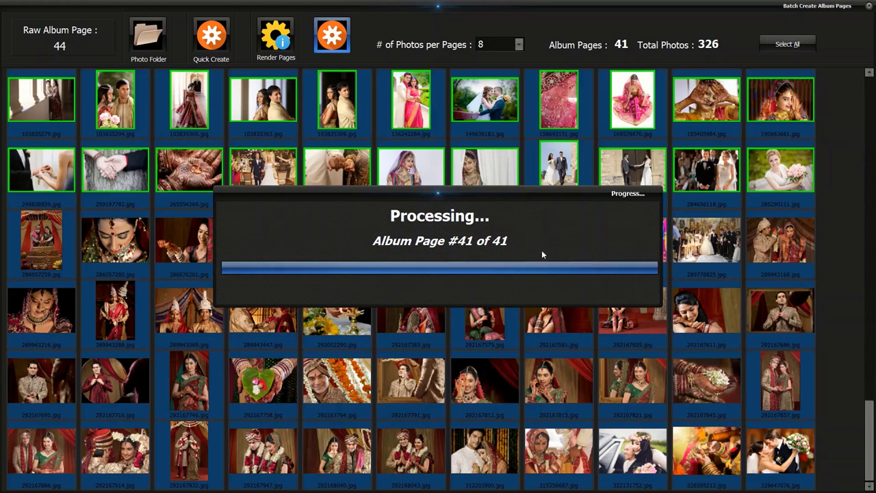
# Step: Check that the photos are marked as used, render all the raw album pages and close the batch creation window
pyautogui.scroll(5, 506, 345)
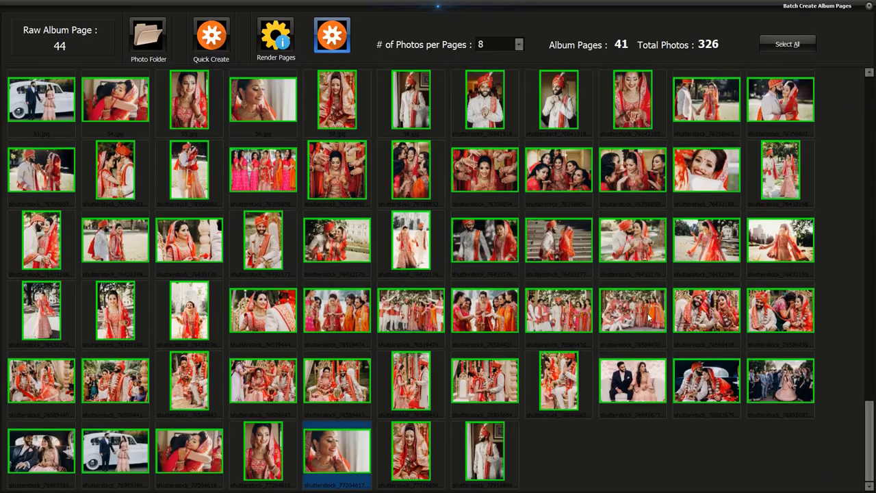
pyautogui.scroll(2, 651, 316)
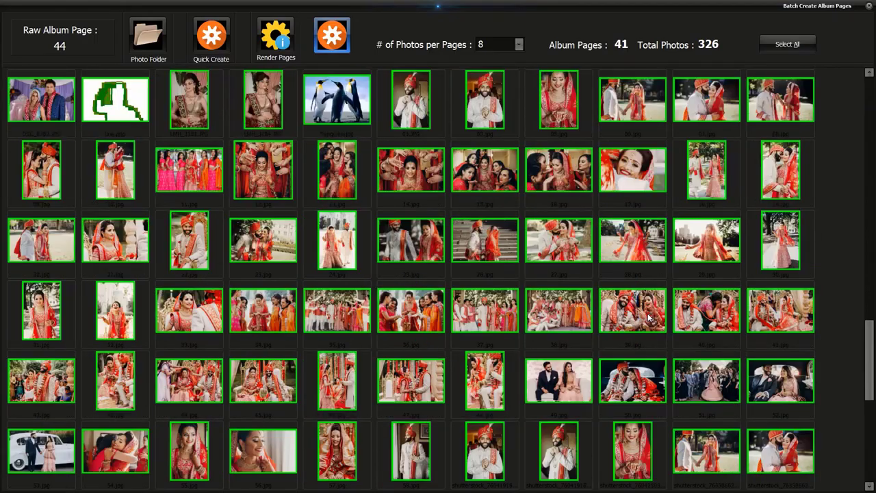
pyautogui.scroll(-4, 650, 316)
pyautogui.scroll(-2, 650, 316)
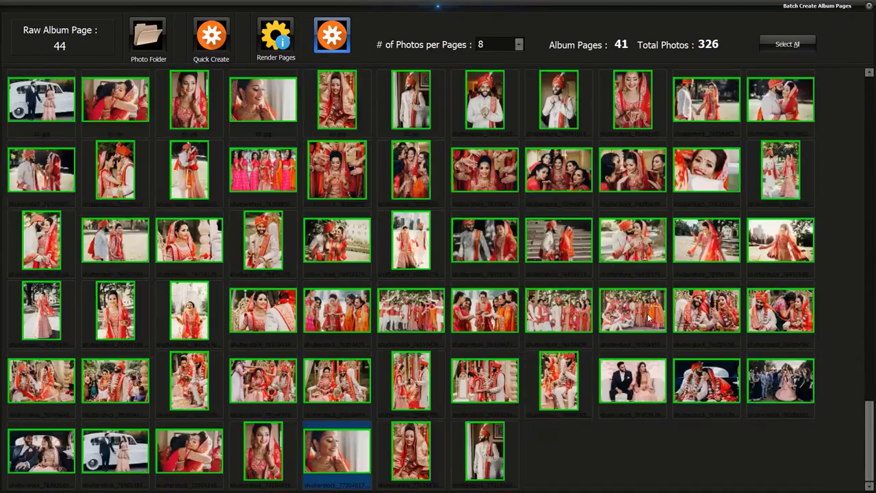
pyautogui.scroll(5, 650, 316)
pyautogui.scroll(1, 436, 154)
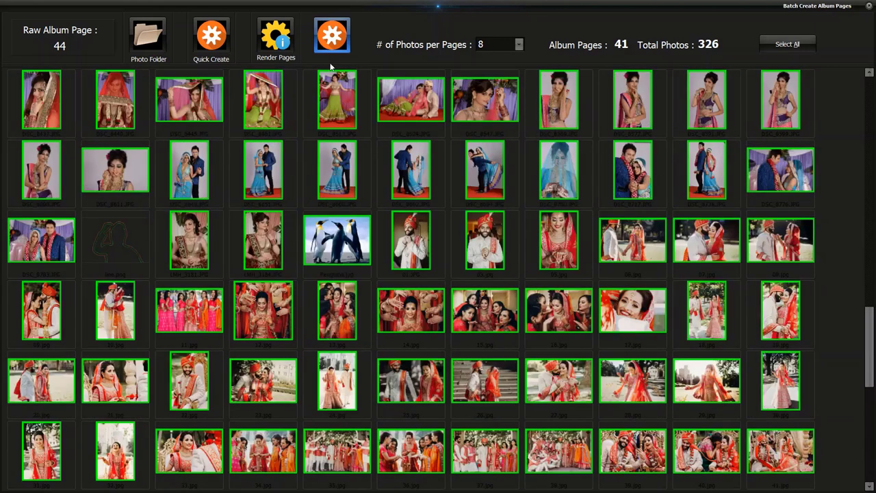
pyautogui.click(278, 40)
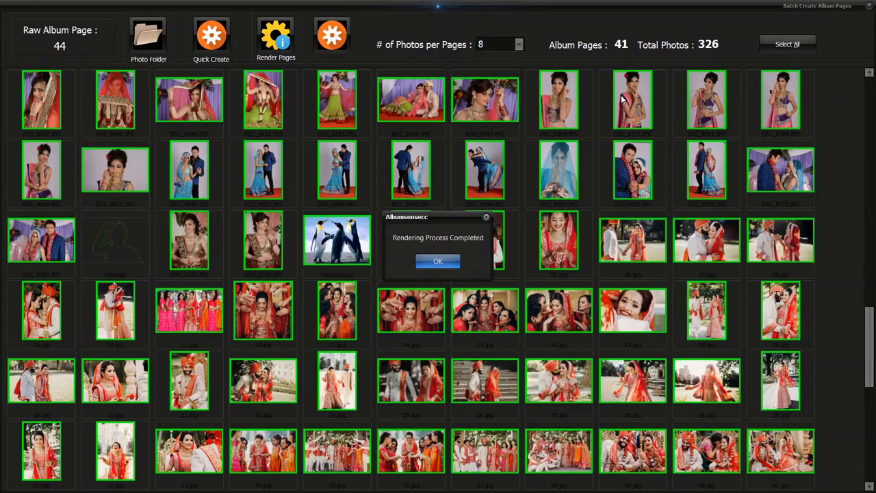
pyautogui.click(441, 264)
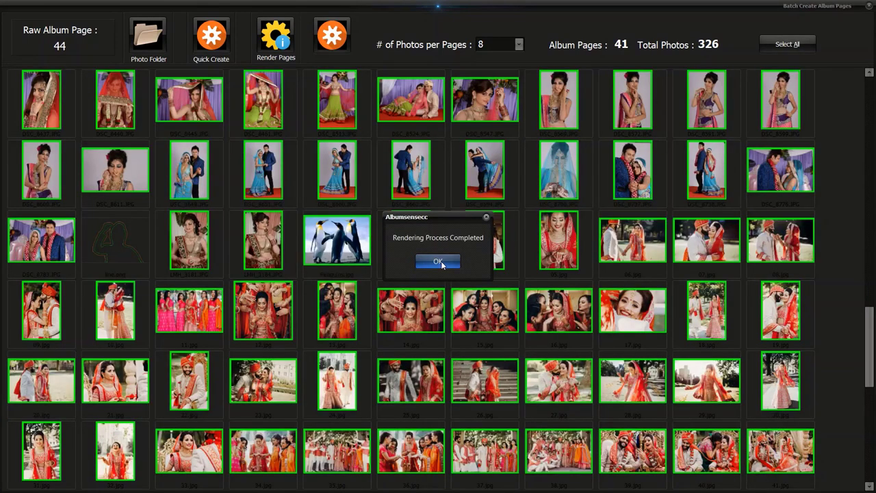
pyautogui.click(870, 7)
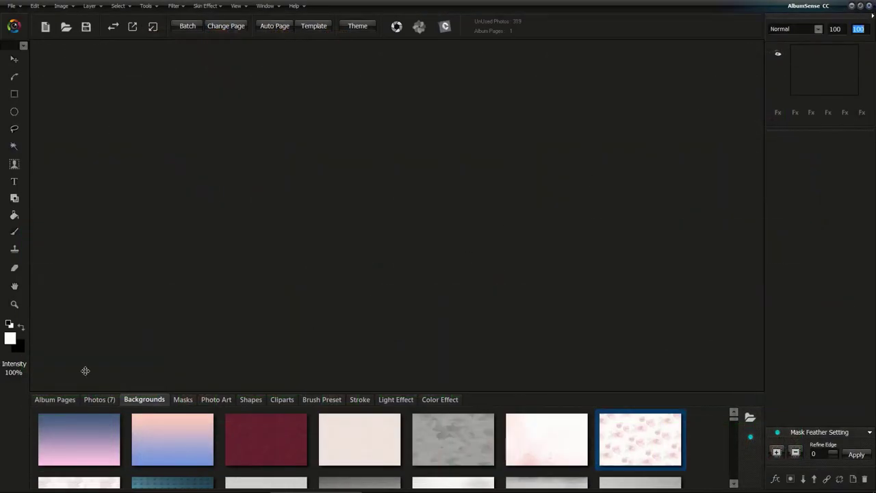
# Step: Open the rendered album page 129.psd and change it to a different automatic page layout
pyautogui.click(45, 401)
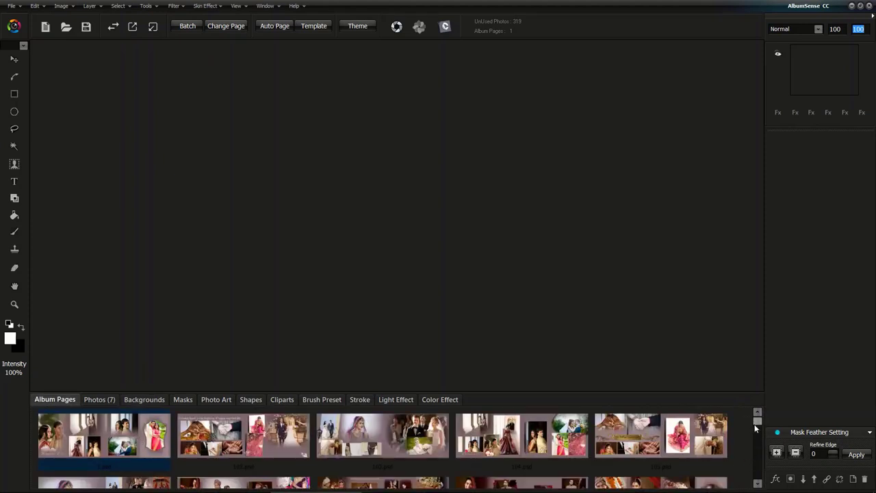
pyautogui.moveTo(757, 428); pyautogui.dragTo(756, 453)
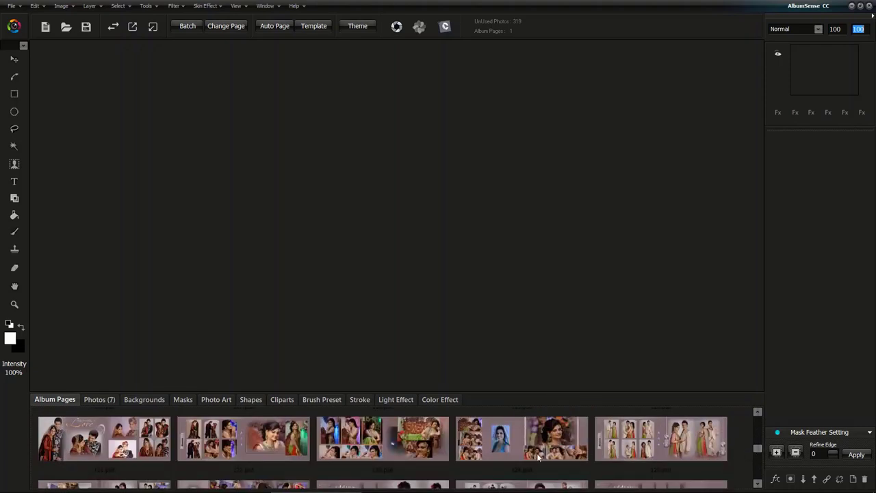
pyautogui.click(385, 444)
pyautogui.scroll(-2, 386, 442)
pyautogui.click(517, 443)
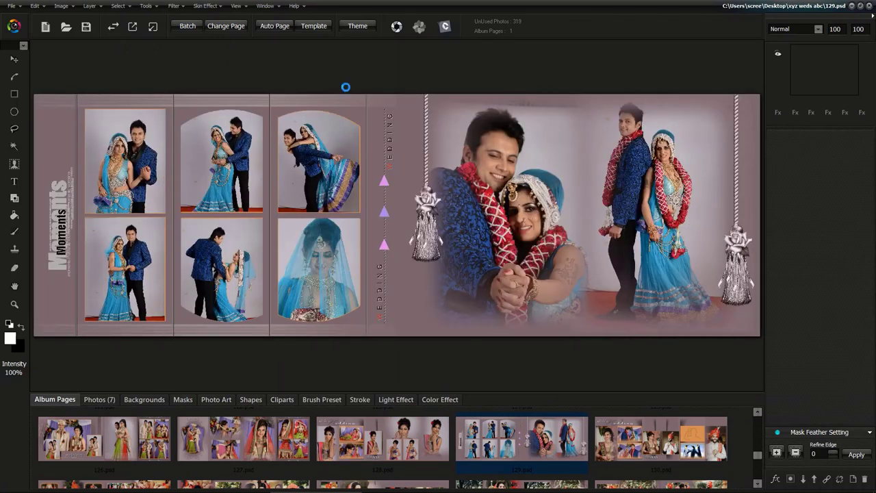
pyautogui.click(225, 26)
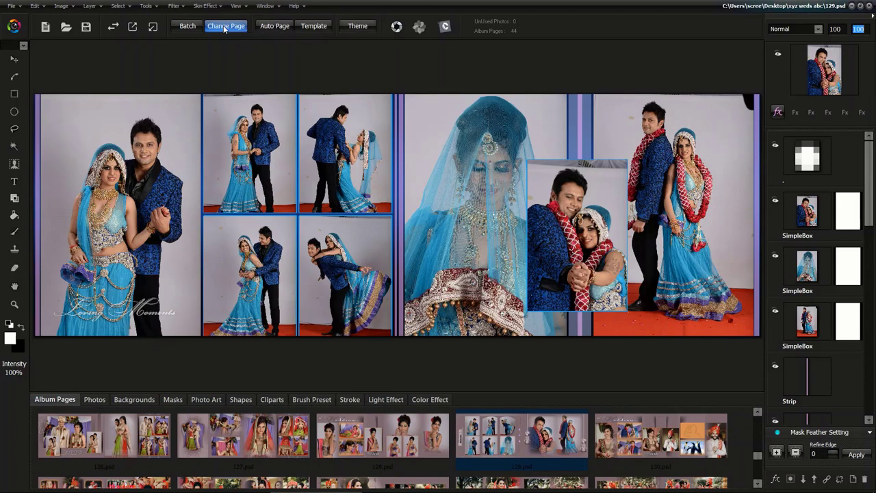
# Step: Save the changed page over 129.psd in the xyz weds abc folder as an Adobe Photoshop File
pyautogui.click(89, 28)
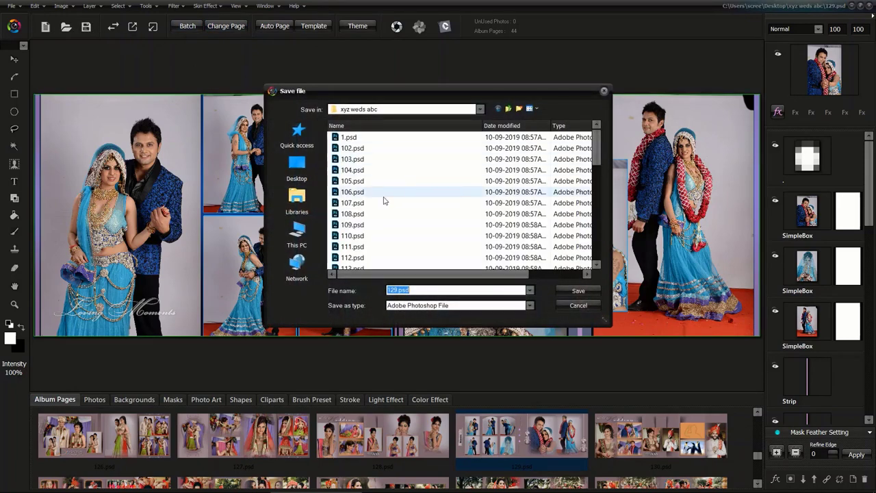
pyautogui.click(364, 247)
pyautogui.scroll(-2, 364, 246)
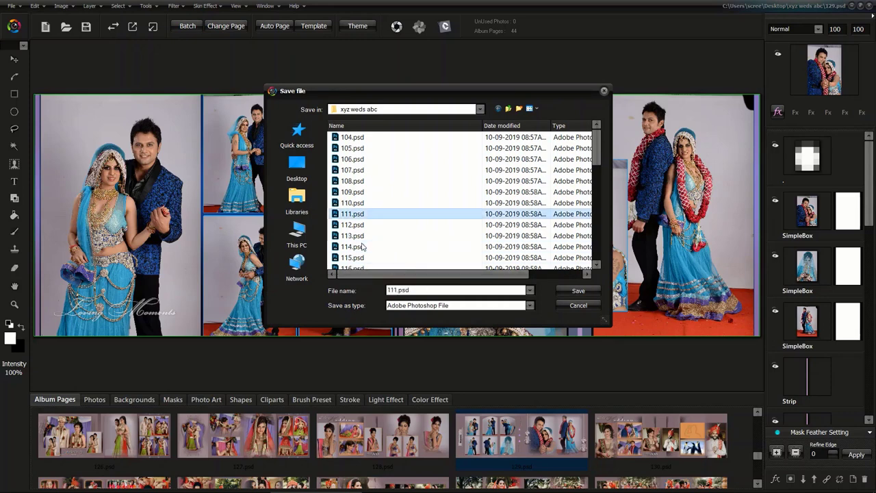
pyautogui.scroll(-4, 363, 246)
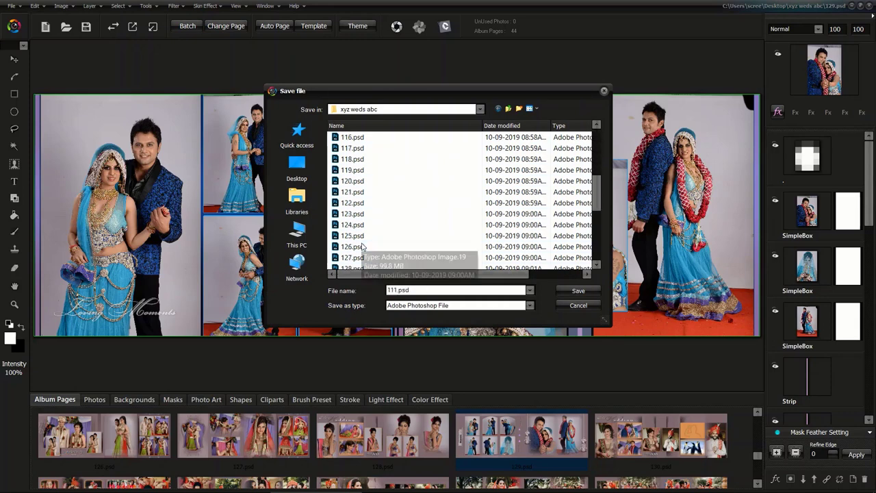
pyautogui.click(364, 248)
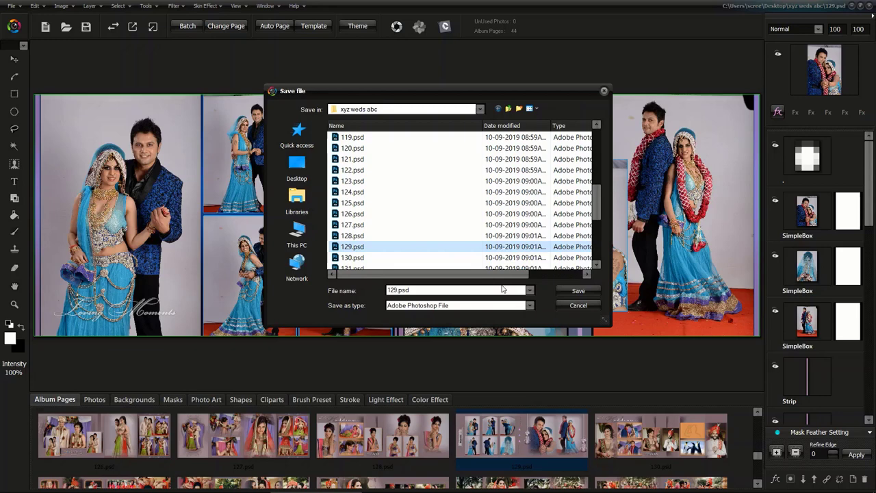
pyautogui.click(579, 290)
pyautogui.click(488, 259)
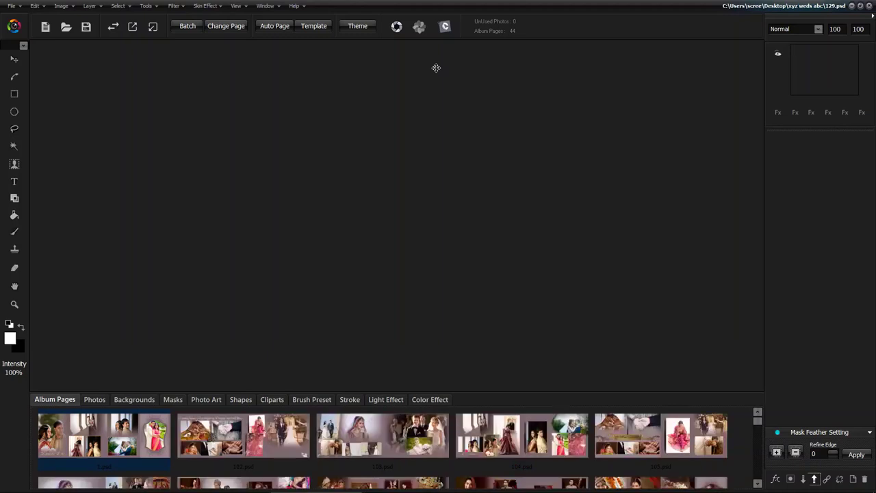
# Step: Create a new image 36 inches wide and 12 inches high at 200 DPI with the foreground color as background
pyautogui.click(11, 6)
pyautogui.click(36, 44)
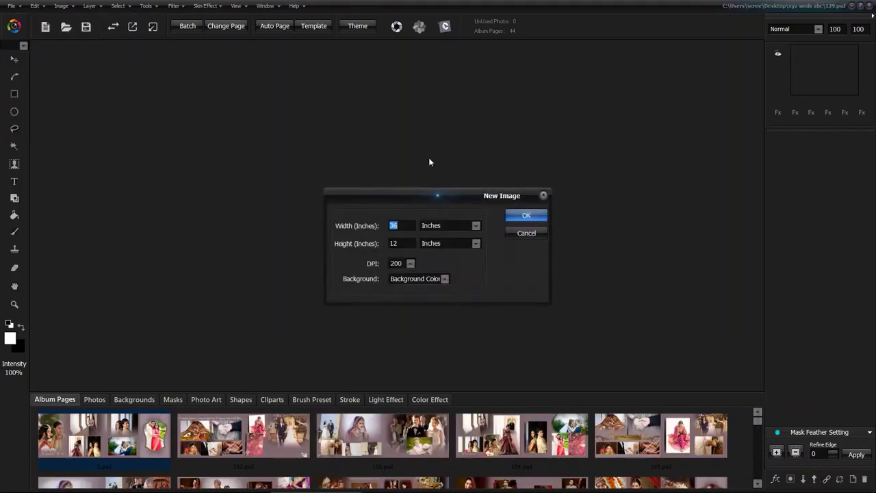
pyautogui.write('36')
pyautogui.click(410, 264)
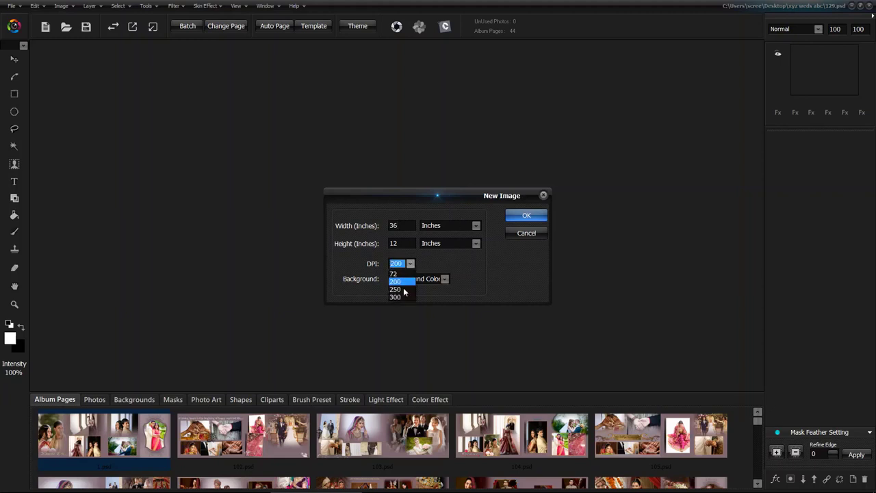
pyautogui.click(399, 281)
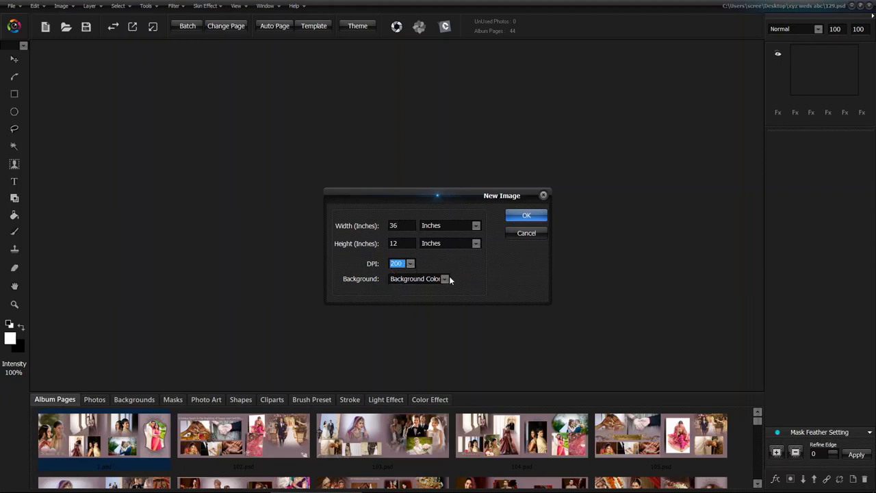
pyautogui.click(446, 280)
pyautogui.click(443, 298)
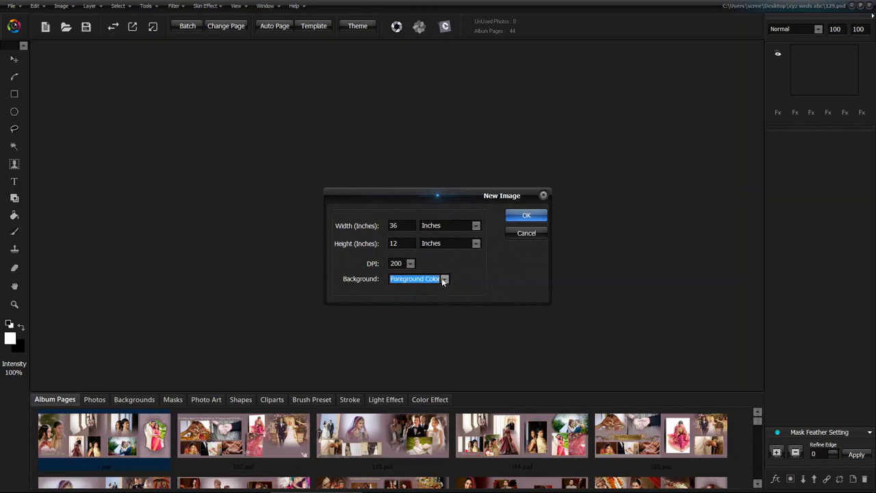
pyautogui.click(528, 215)
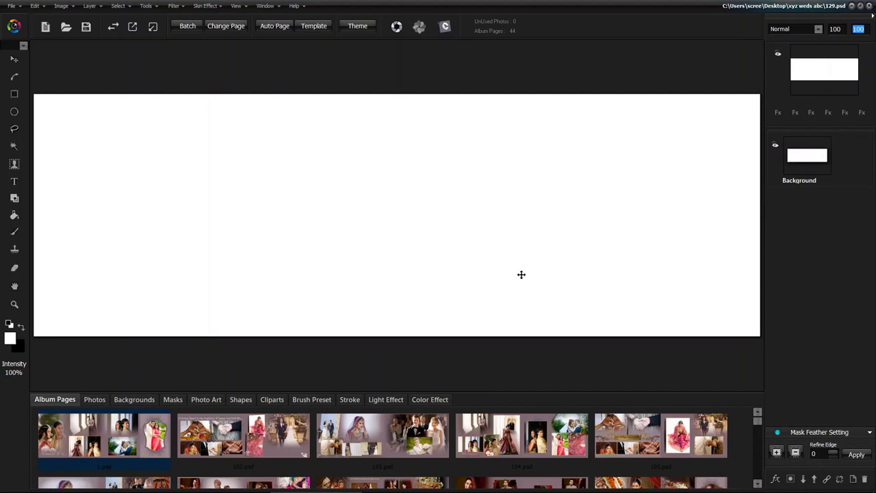
# Step: Select a tall rectangular area at the page's left end and fill it with the photo 276947777.jpg
pyautogui.click(92, 401)
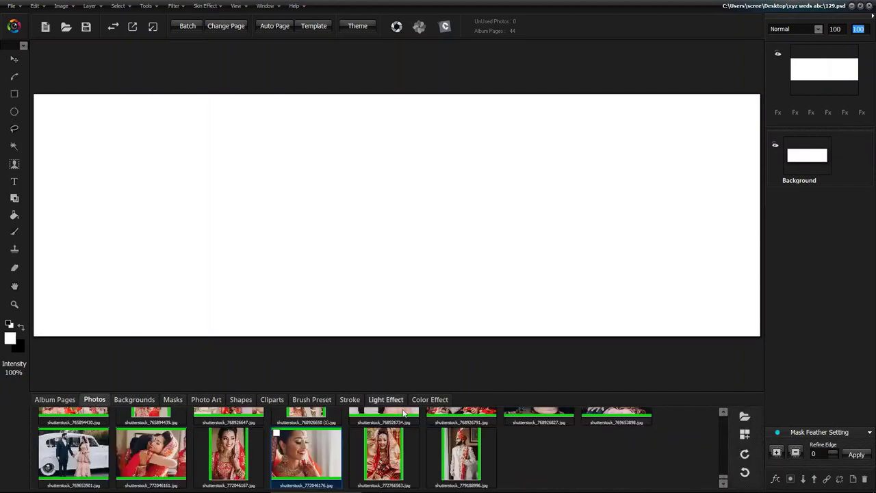
pyautogui.scroll(5, 717, 481)
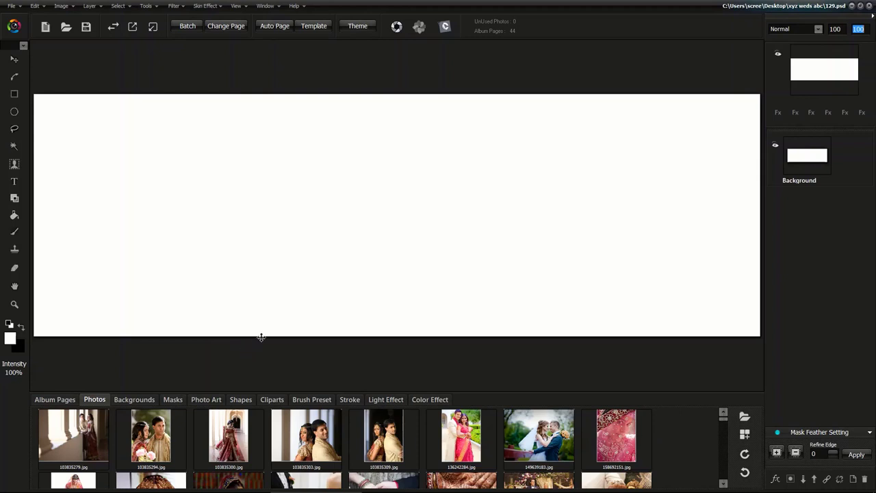
pyautogui.click(14, 94)
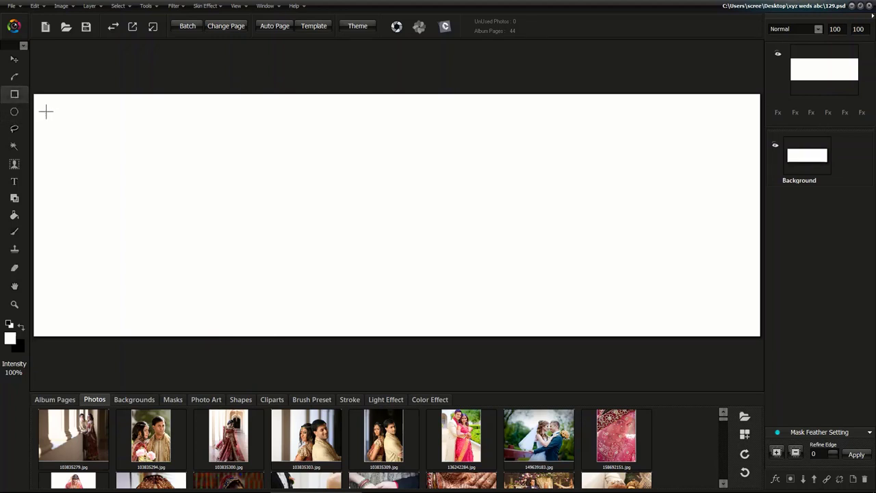
pyautogui.moveTo(48, 105); pyautogui.dragTo(219, 321)
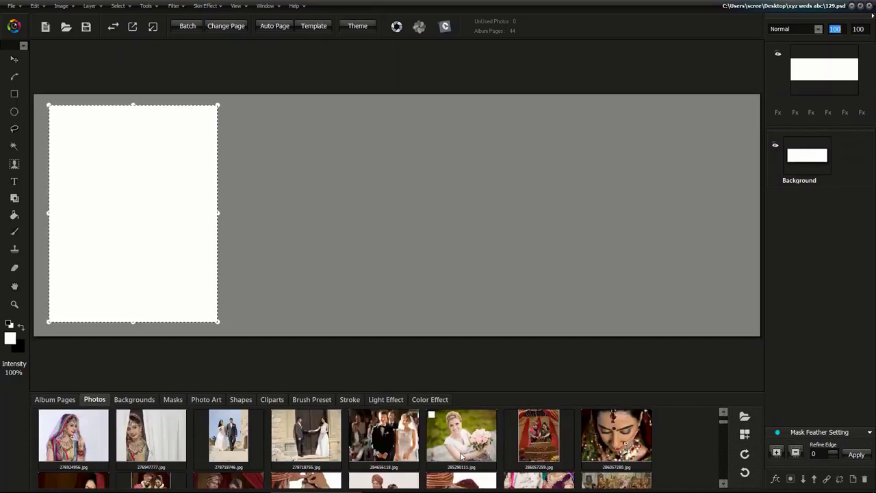
pyautogui.scroll(1, 461, 457)
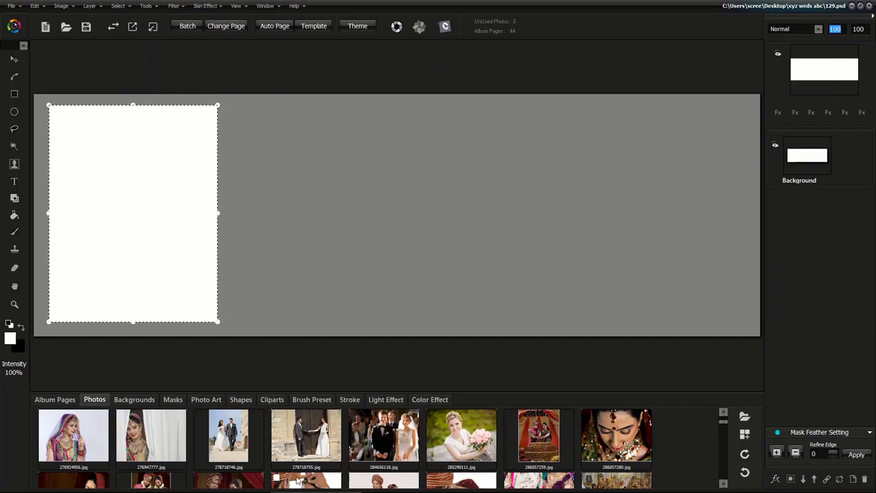
pyautogui.click(169, 441)
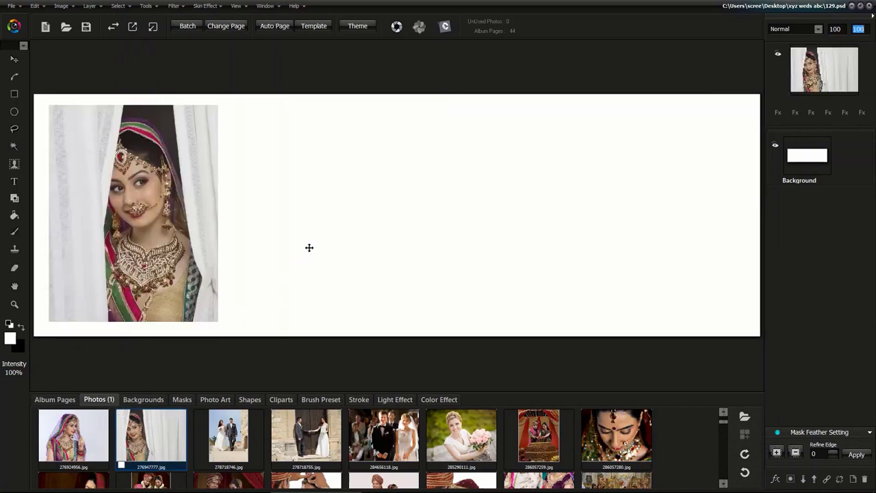
# Step: Reposition the bride photo and enlarge it slightly within its rectangular mask near the page's left edge
pyautogui.click(159, 244)
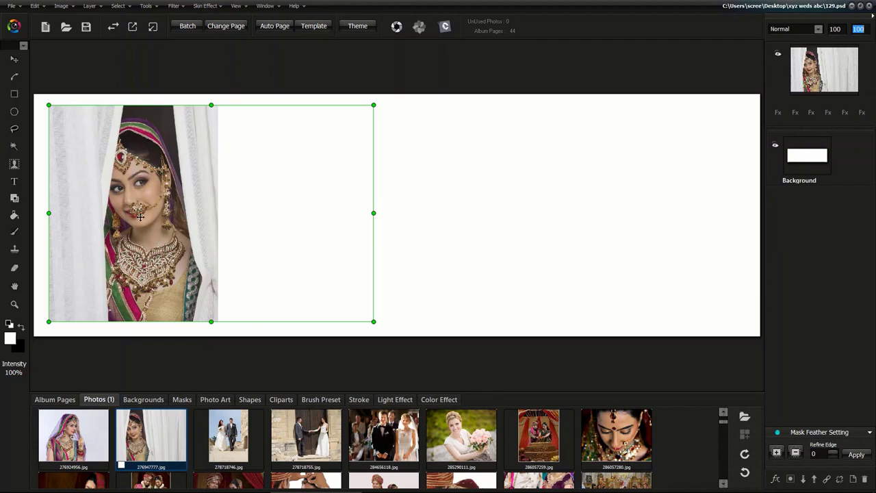
pyautogui.moveTo(140, 217)
pyautogui.mouseDown()
pyautogui.moveTo(171, 218)
pyautogui.moveTo(138, 216)
pyautogui.mouseUp()
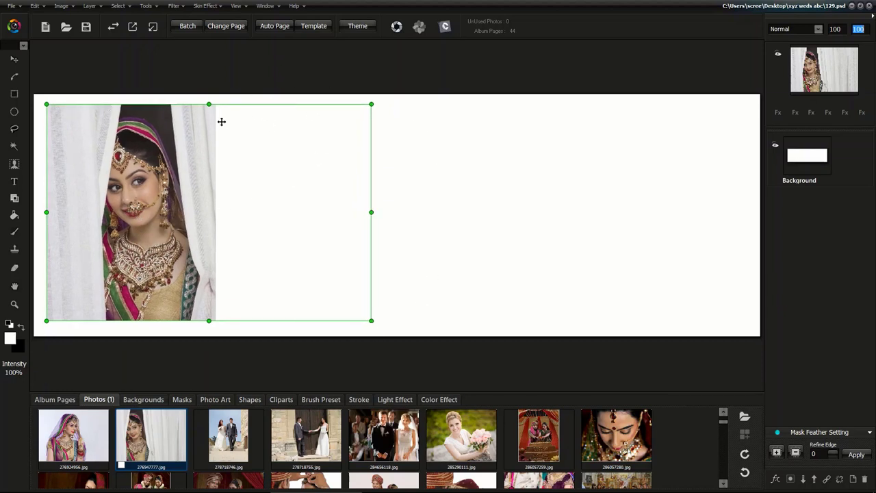
pyautogui.moveTo(145, 187); pyautogui.dragTo(150, 188)
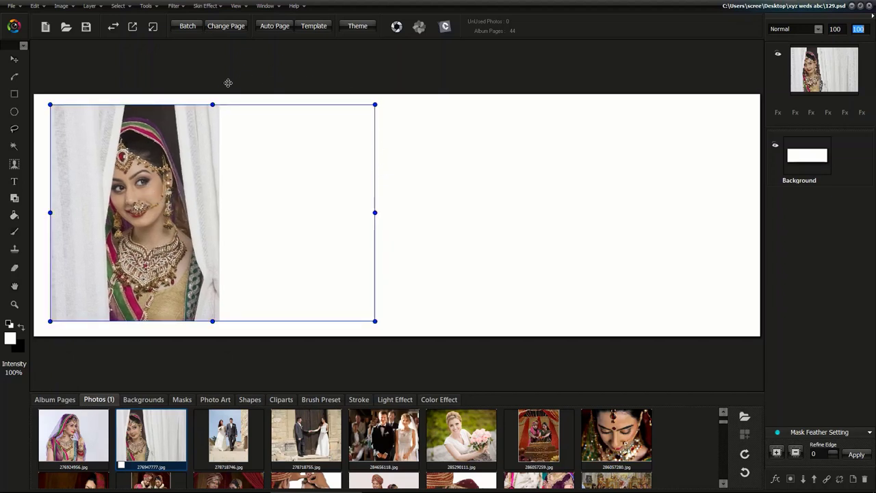
pyautogui.moveTo(147, 213); pyautogui.dragTo(135, 211)
pyautogui.moveTo(365, 319); pyautogui.dragTo(399, 341)
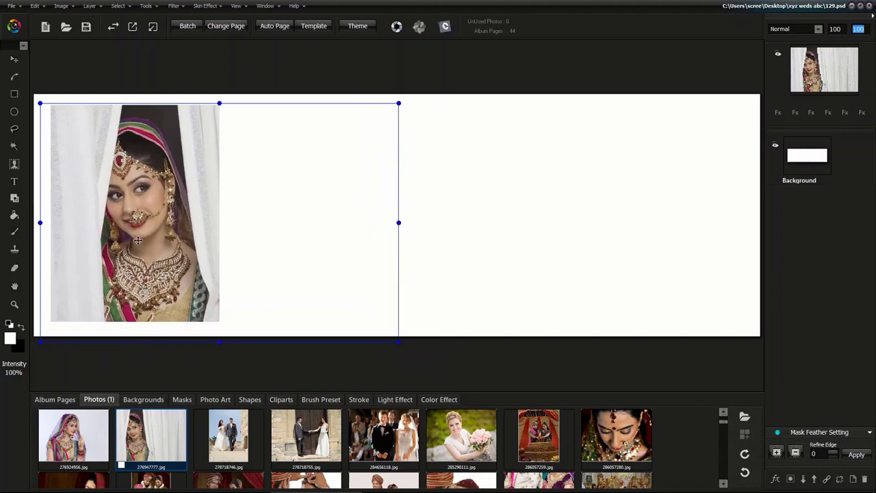
pyautogui.moveTo(134, 241); pyautogui.dragTo(138, 241)
pyautogui.click(139, 239)
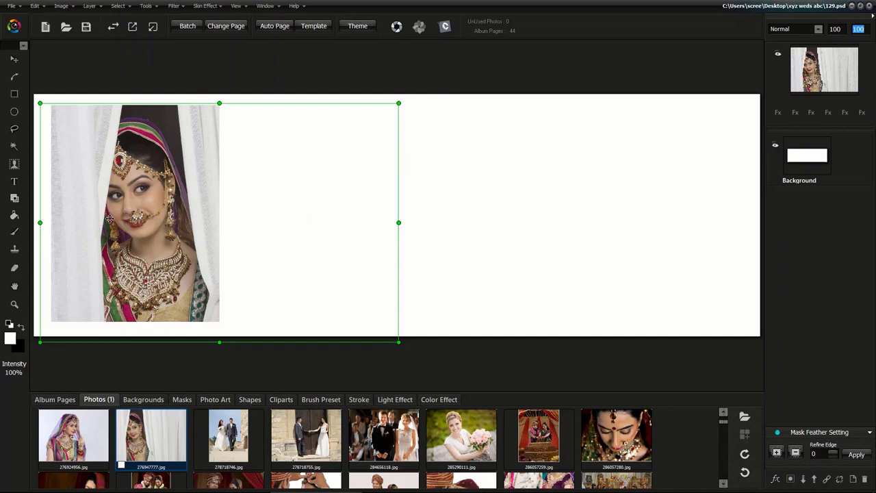
pyautogui.moveTo(142, 238); pyautogui.dragTo(140, 238)
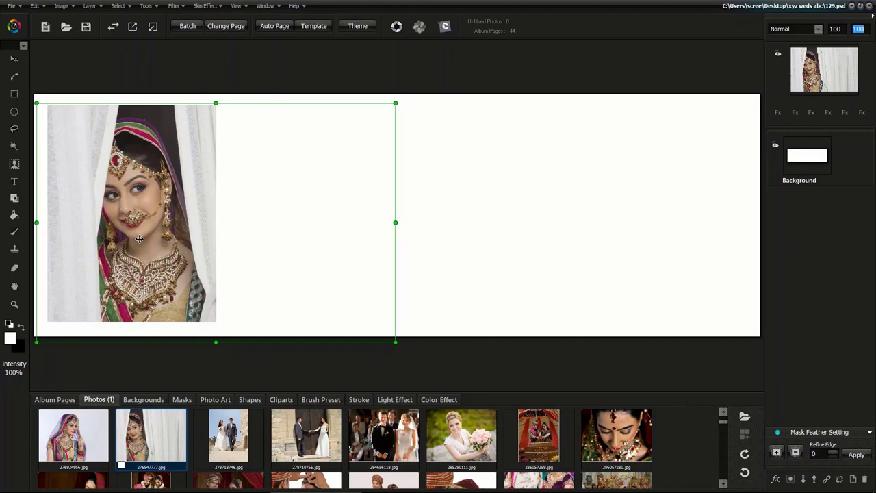
# Step: Apply the white background with pink watercolor roses to the page
pyautogui.click(141, 400)
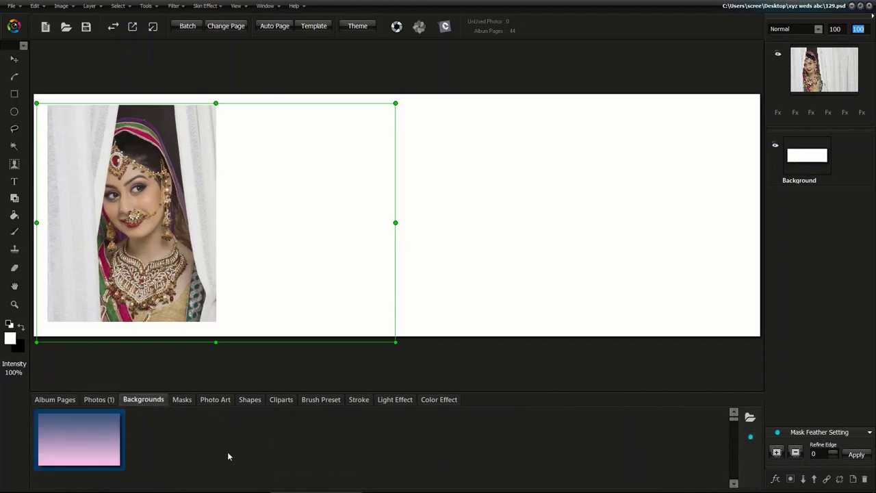
pyautogui.doubleClick(191, 445)
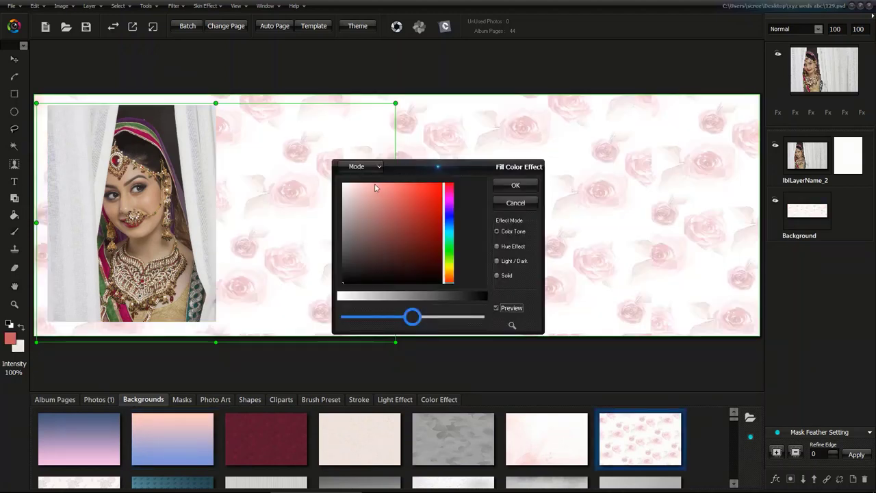
# Step: Try a reddish Gradient Horizontal fill color effect in Solid mode with increased strength on the rose background, then cancel it
pyautogui.click(358, 167)
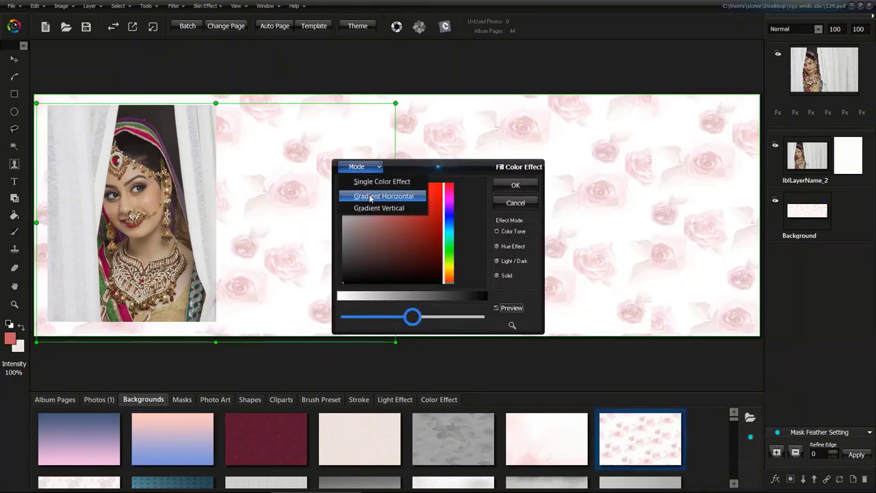
pyautogui.click(377, 197)
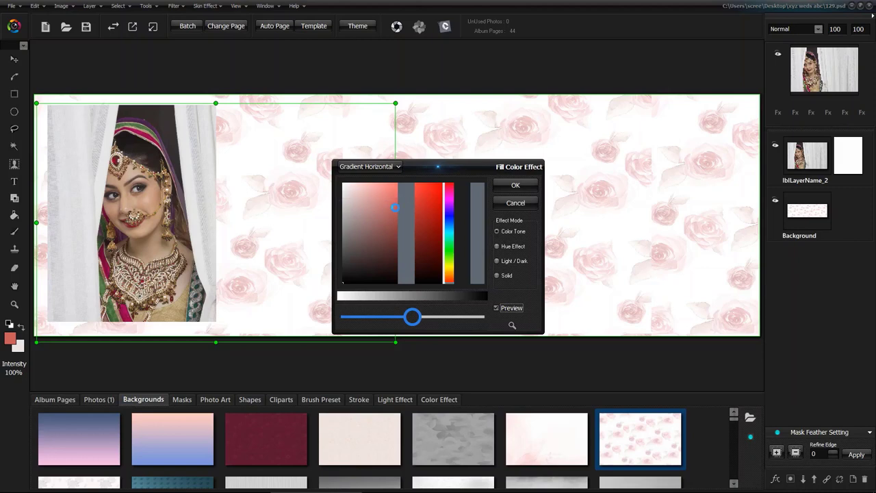
pyautogui.click(368, 212)
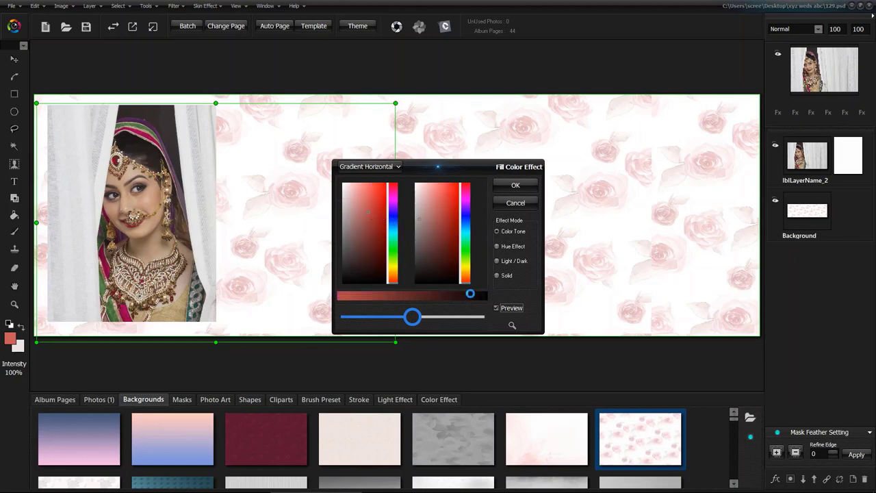
pyautogui.click(520, 236)
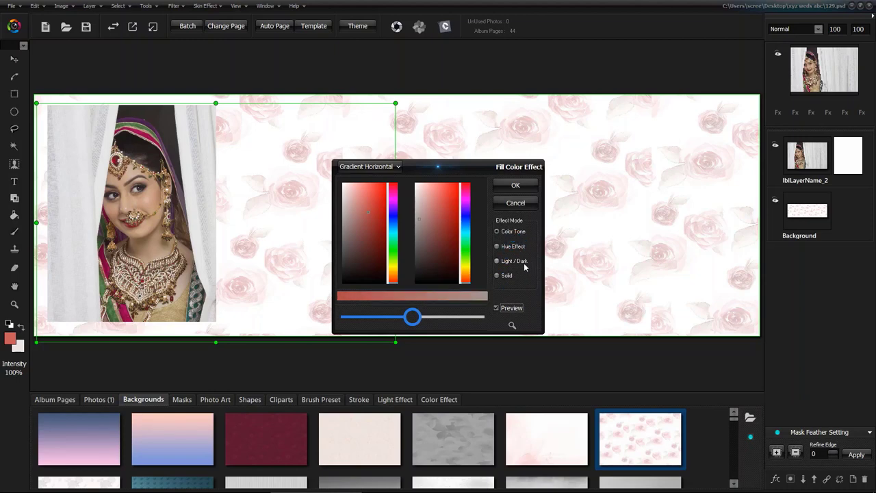
pyautogui.click(504, 277)
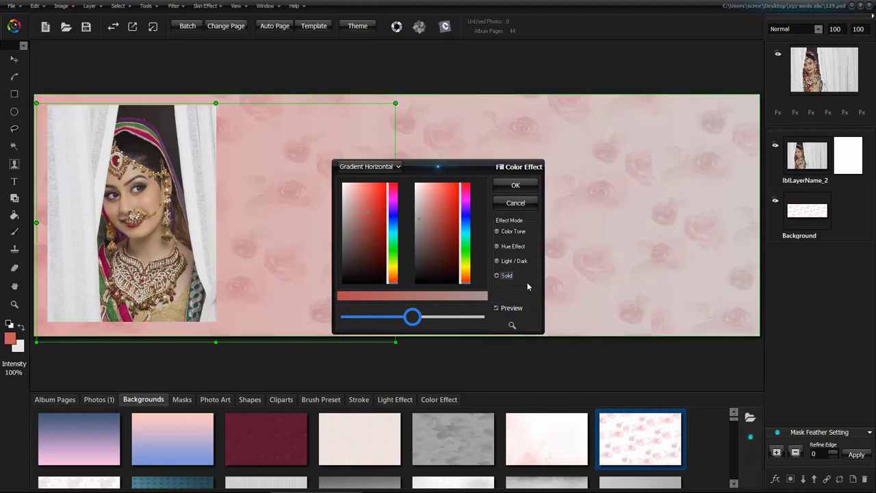
pyautogui.moveTo(421, 326); pyautogui.dragTo(445, 316)
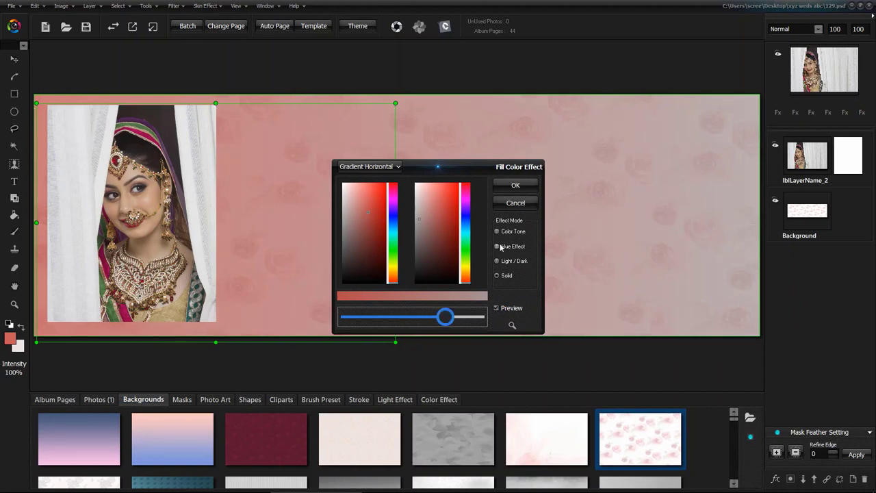
pyautogui.click(518, 203)
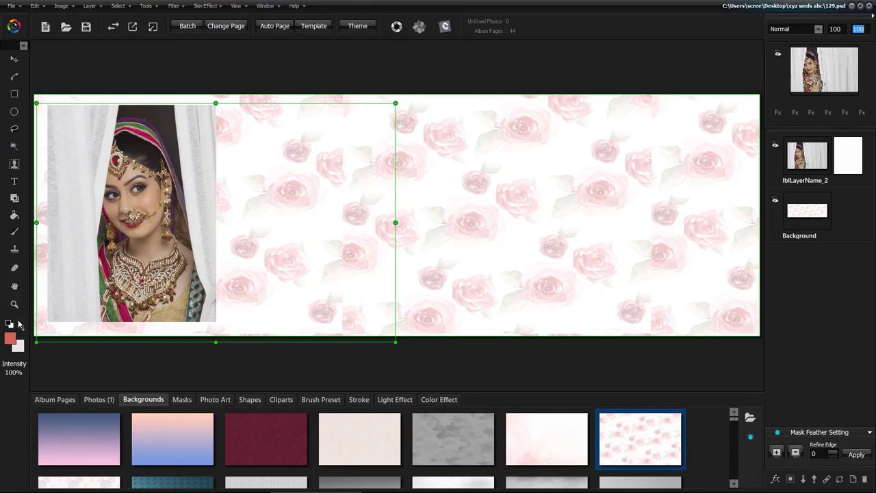
# Step: Sample a tan foreground color from the bride photo and fill the page background with the light pink background color
pyautogui.click(150, 226)
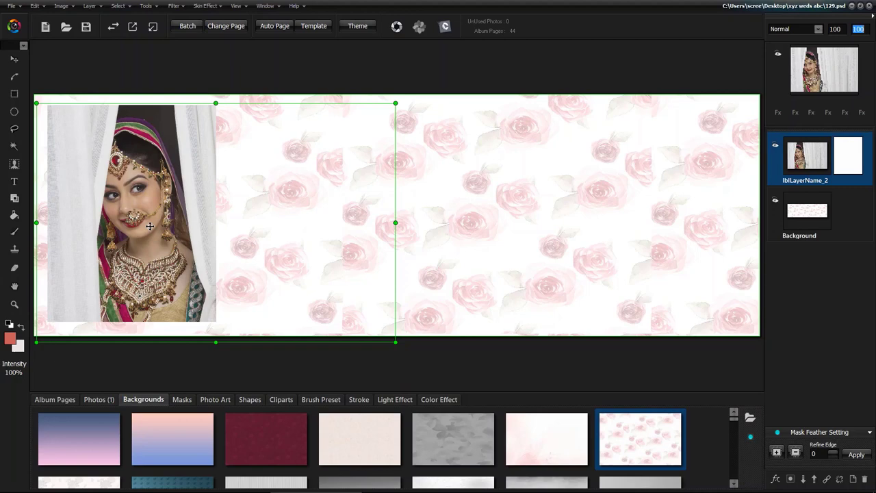
pyautogui.click(11, 340)
pyautogui.click(527, 228)
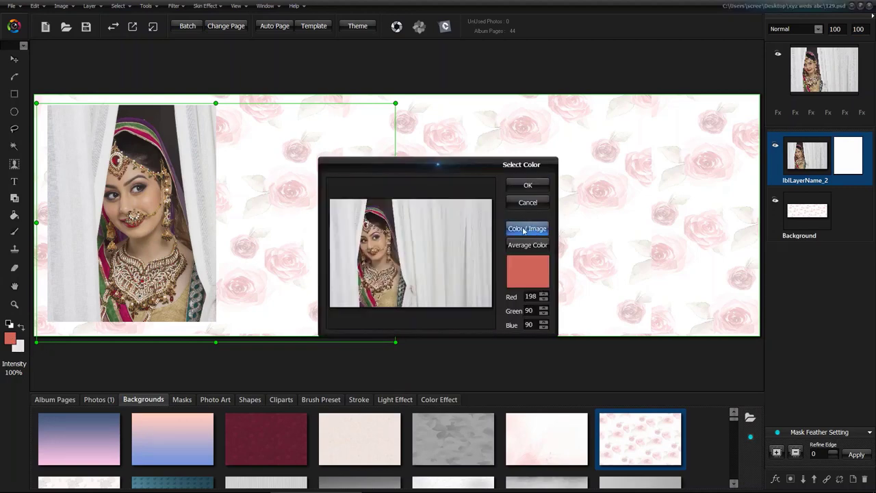
pyautogui.click(527, 244)
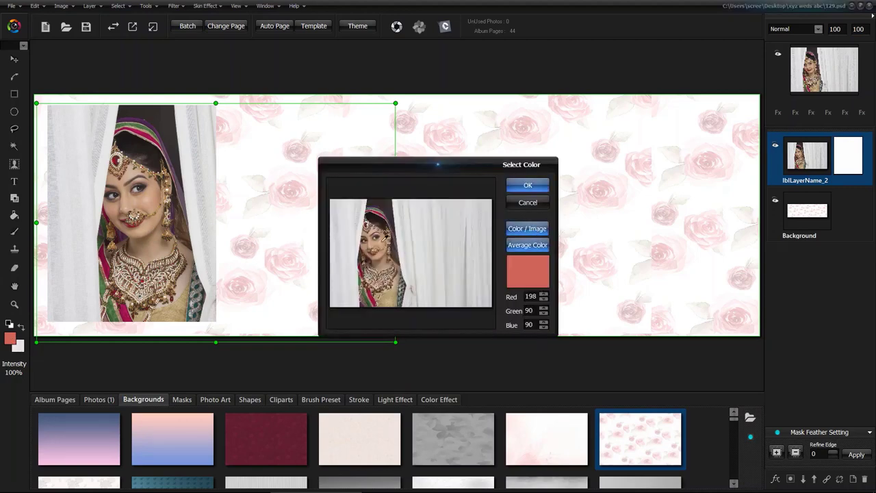
pyautogui.click(535, 185)
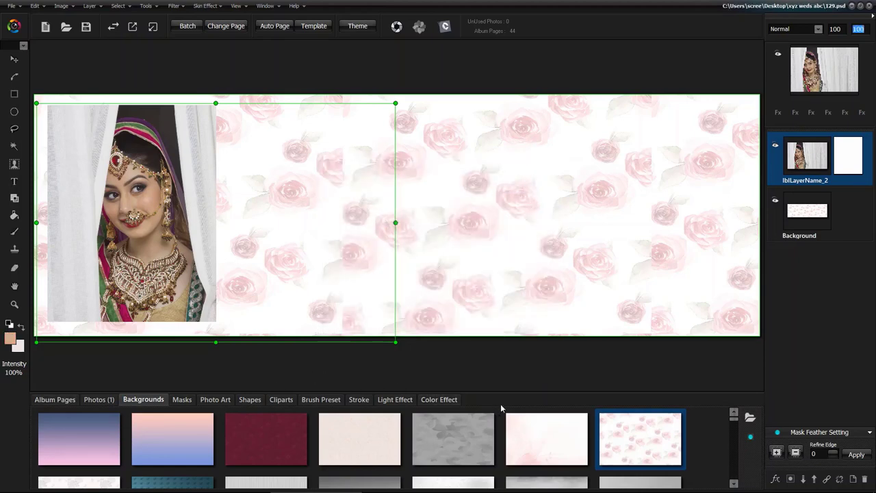
pyautogui.hotkey('ctrl', 'BackSpace')
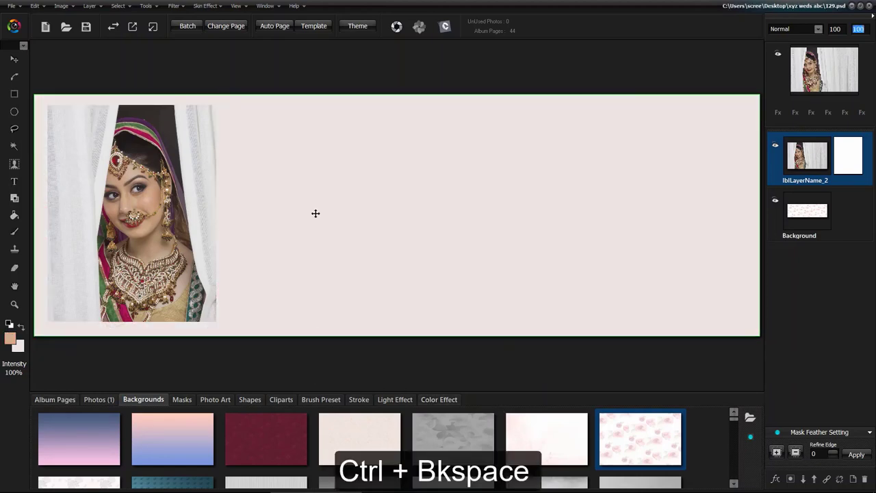
# Step: Delete the rectangular bride photo from the page
pyautogui.click(206, 195)
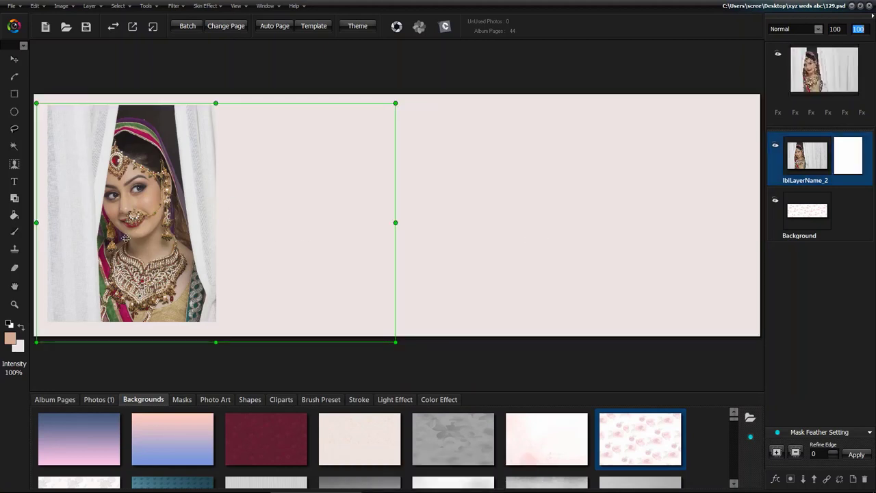
pyautogui.moveTo(145, 261)
pyautogui.mouseDown()
pyautogui.moveTo(133, 258)
pyautogui.moveTo(147, 257)
pyautogui.mouseUp()
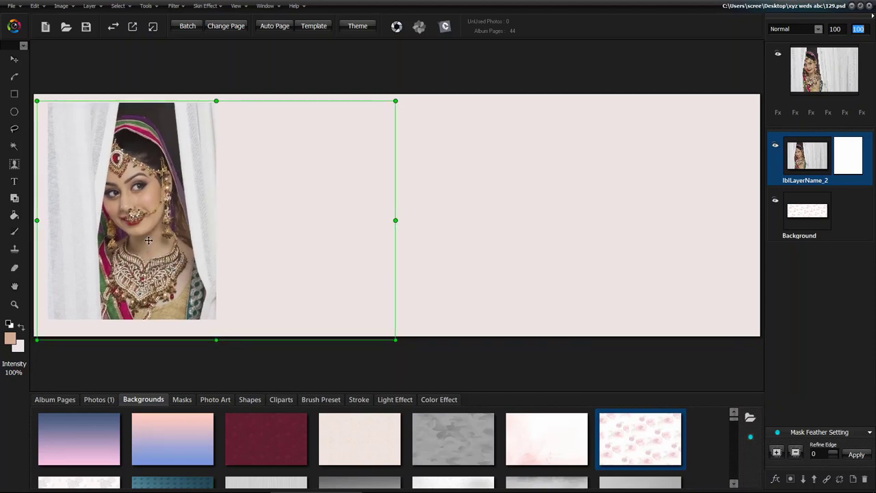
pyautogui.press('Delete')
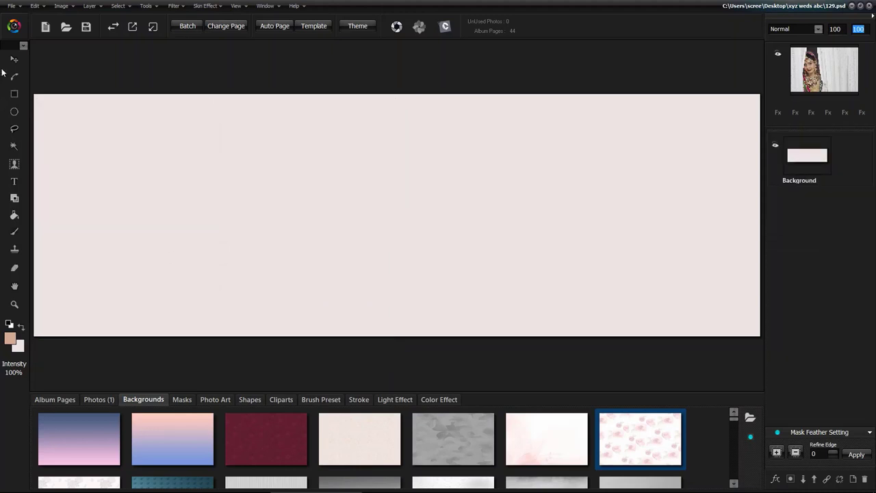
# Step: Select a large circular area running off the page's upper-left corner and fill it with the photo 276924956.jpg
pyautogui.click(15, 112)
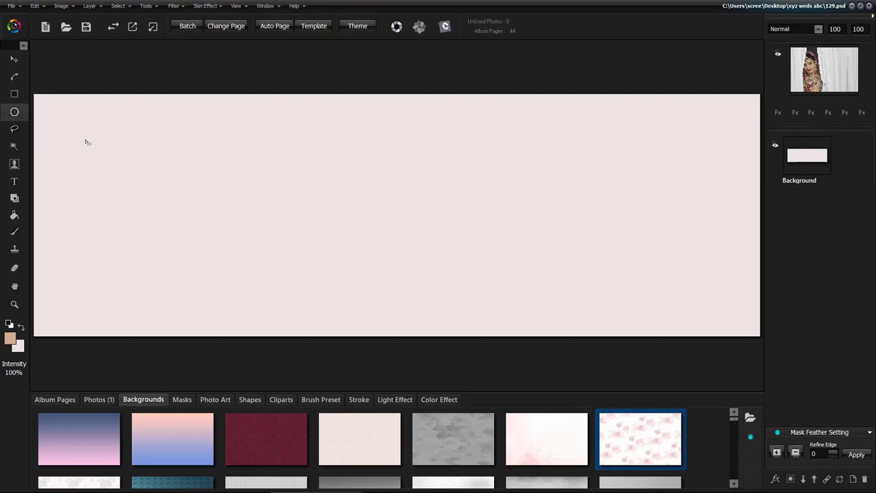
pyautogui.moveTo(88, 142); pyautogui.dragTo(254, 313)
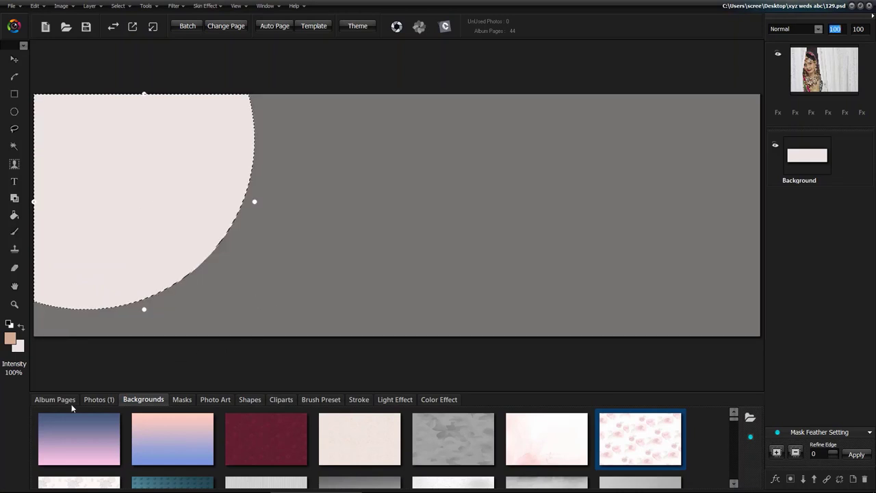
pyautogui.click(99, 399)
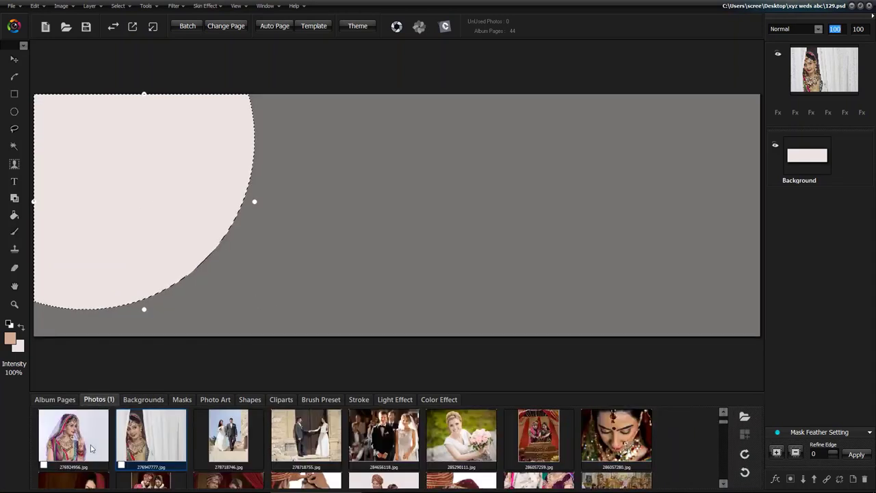
pyautogui.moveTo(91, 449); pyautogui.dragTo(279, 336)
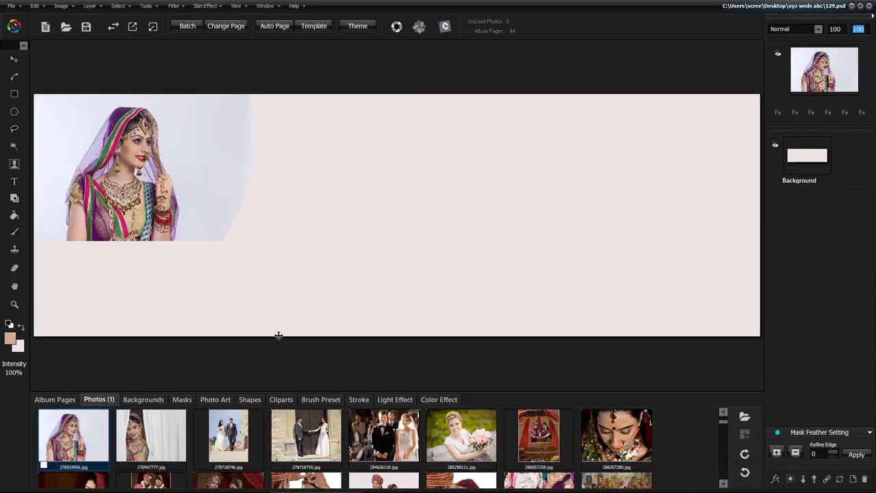
# Step: Enlarge the bride photo inside the circular area and reposition it so that she fills the curved shape
pyautogui.click(142, 203)
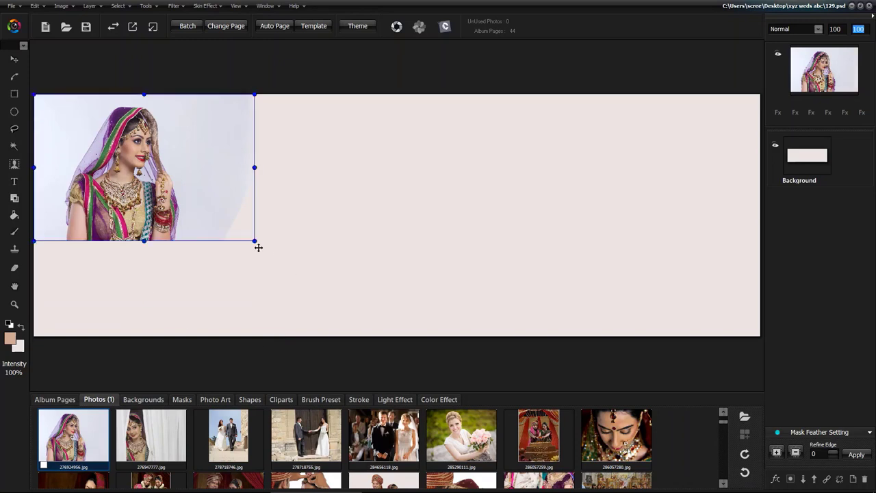
pyautogui.moveTo(254, 241); pyautogui.dragTo(417, 350)
pyautogui.moveTo(182, 216); pyautogui.dragTo(141, 208)
pyautogui.click(141, 209)
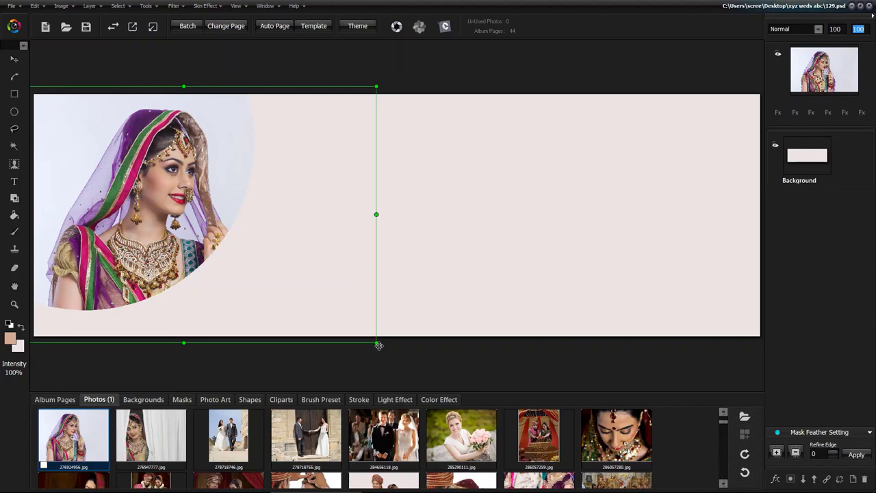
# Step: Enlarge the masked bride photo so its curved edge reaches the page's lower border, then deselect it
pyautogui.moveTo(377, 344); pyautogui.dragTo(433, 379)
pyautogui.moveTo(176, 219); pyautogui.dragTo(176, 216)
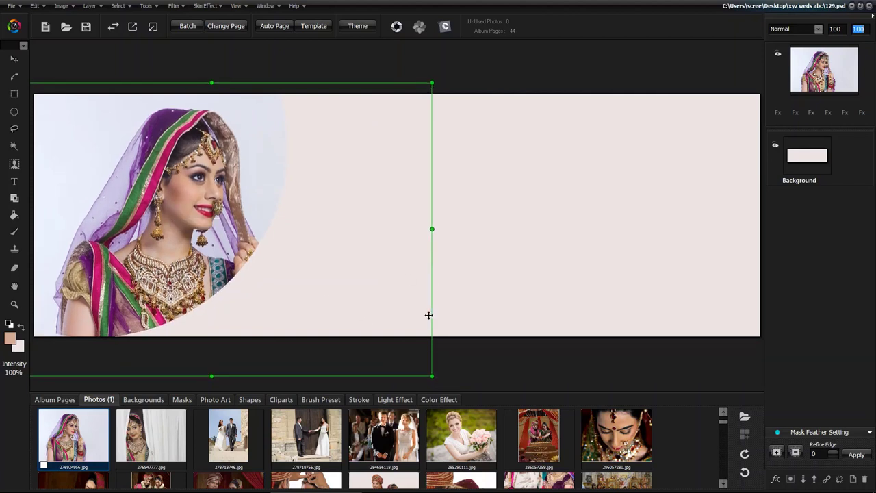
pyautogui.click(477, 356)
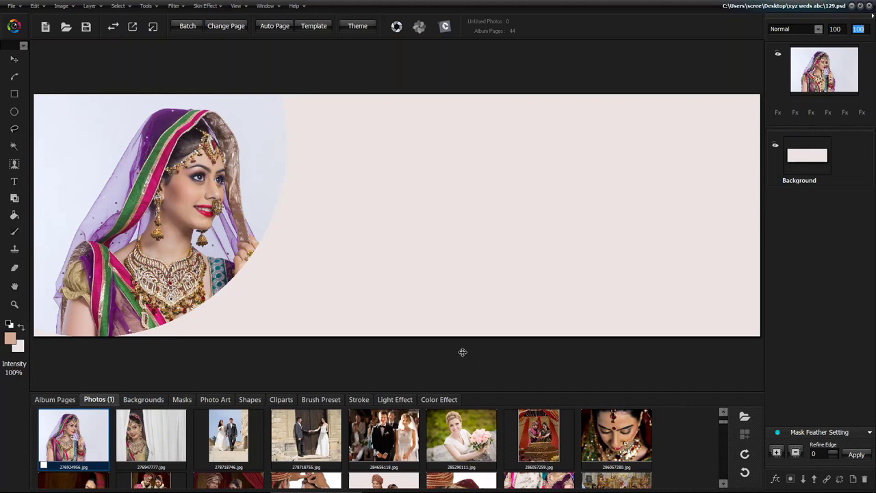
# Step: Add the photo 286057280.jpg, place it against the page's right edge and enlarge it around mid-height
pyautogui.click(620, 445)
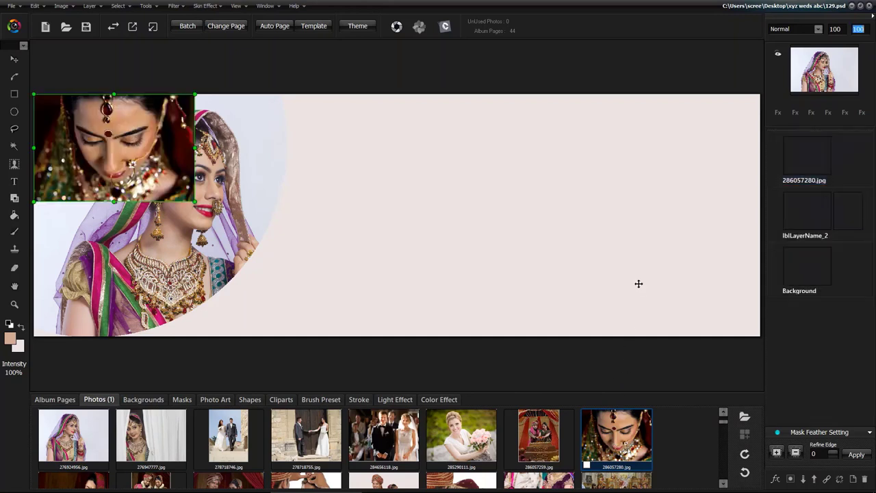
pyautogui.moveTo(116, 151); pyautogui.dragTo(651, 141)
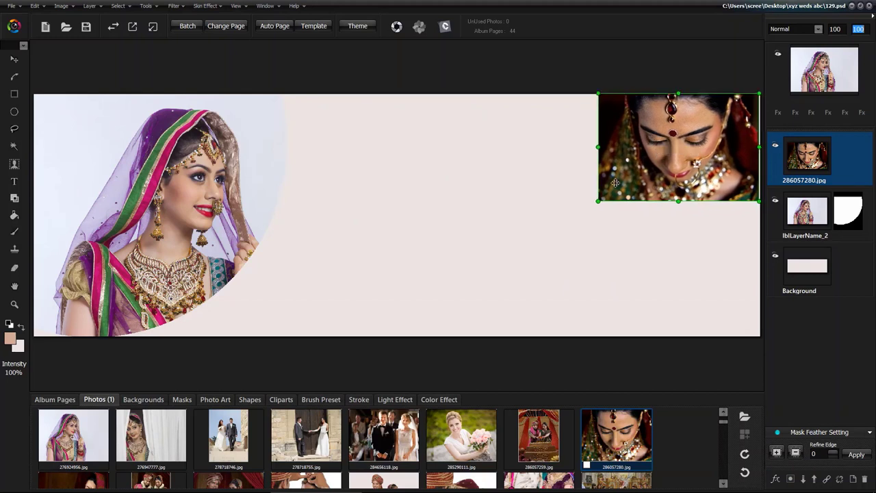
pyautogui.moveTo(587, 208); pyautogui.dragTo(529, 265)
pyautogui.moveTo(646, 207); pyautogui.dragTo(653, 232)
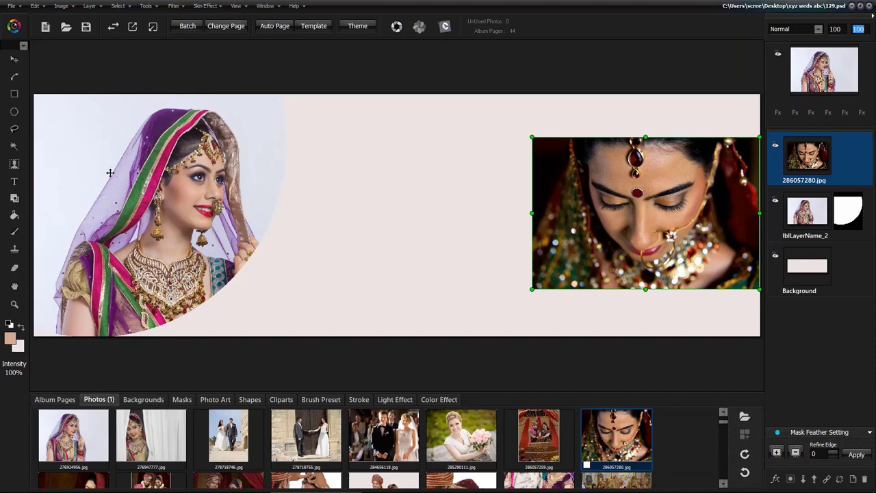
# Step: Apply a Mask Feather to the close-up bride photo so that its left side fades into the background
pyautogui.click(90, 7)
pyautogui.moveTo(123, 7)
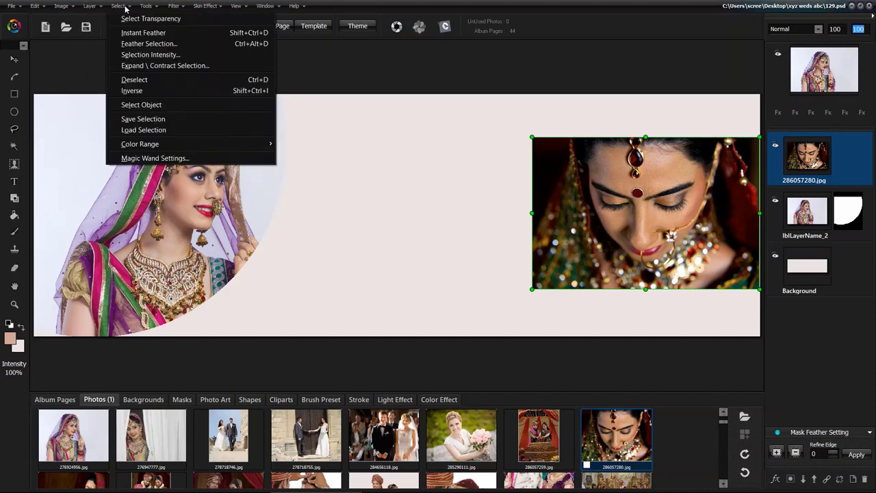
pyautogui.click(140, 38)
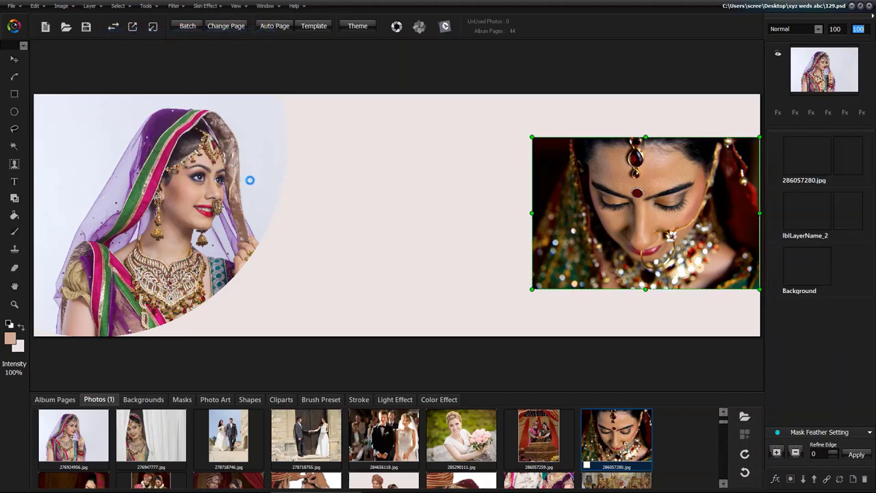
pyautogui.moveTo(431, 204); pyautogui.dragTo(363, 125)
pyautogui.click(342, 153)
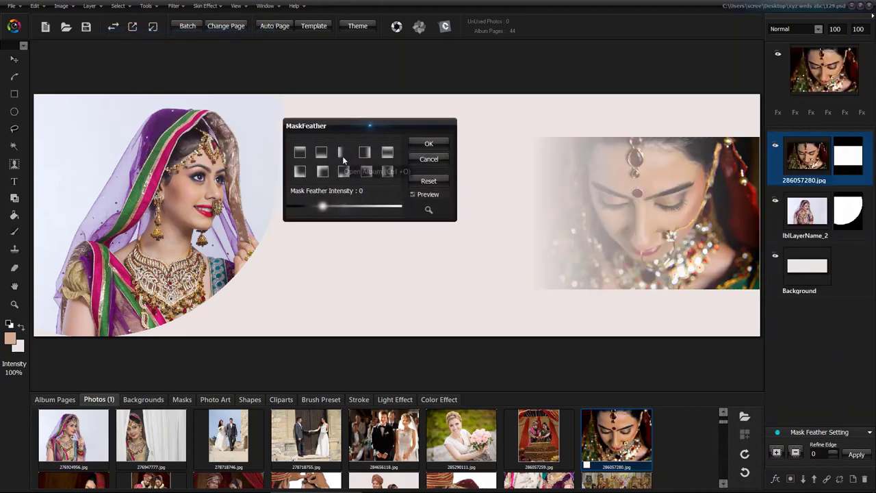
pyautogui.moveTo(323, 208); pyautogui.dragTo(344, 207)
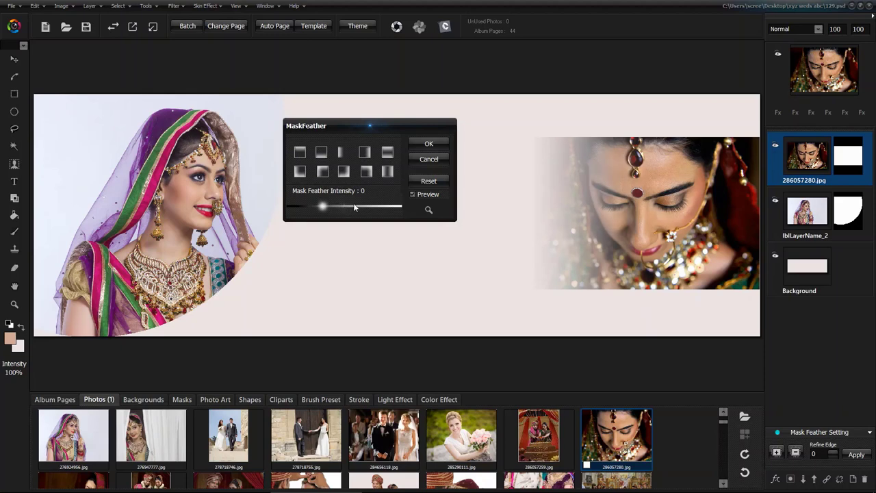
pyautogui.click(437, 141)
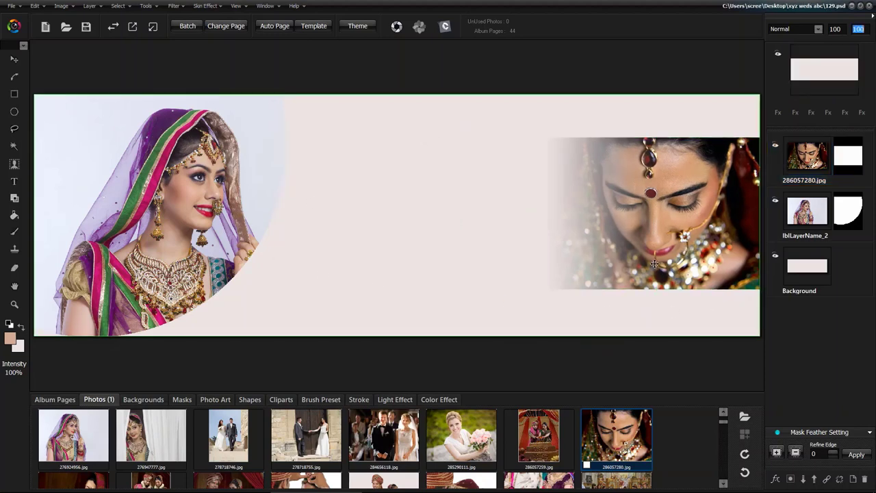
# Step: Shift the feathered close-up slightly past the page's right edge and move the circular bride photo further left
pyautogui.click(643, 237)
pyautogui.click(683, 249)
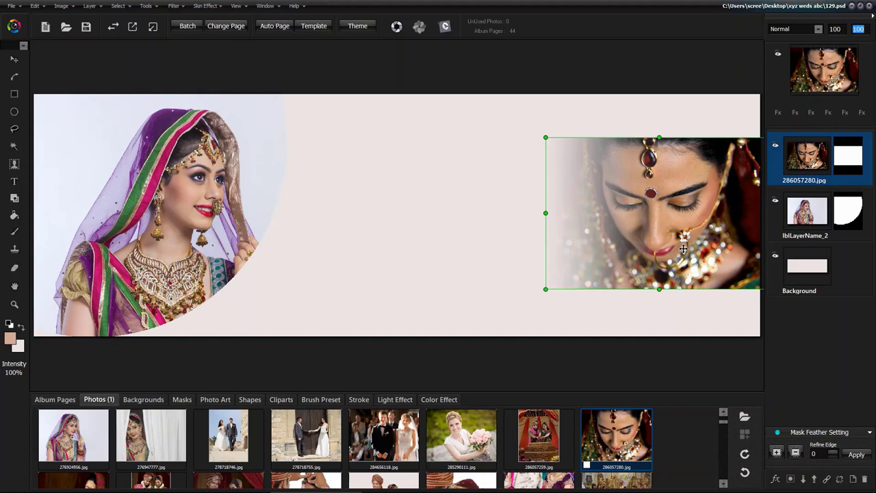
pyautogui.click(162, 223)
pyautogui.moveTo(162, 223); pyautogui.dragTo(157, 223)
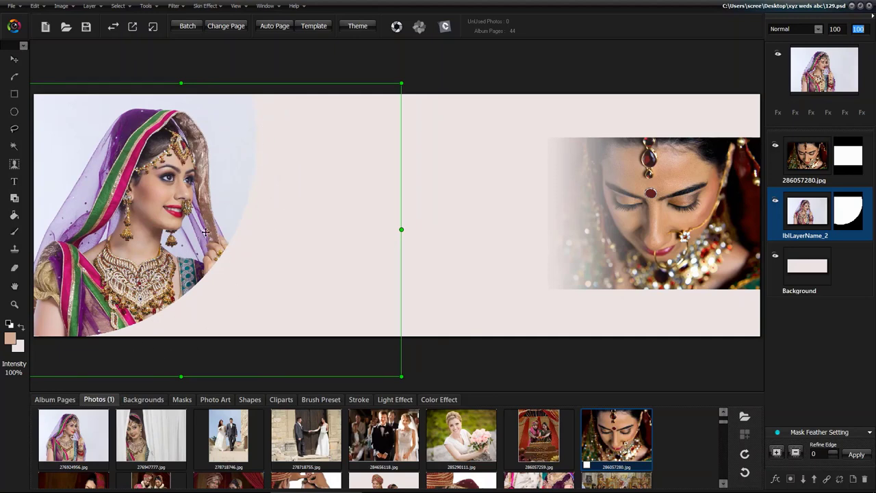
# Step: Add a red gradient stroke around the circular bride photo and thicken it with size increments of 20
pyautogui.click(365, 404)
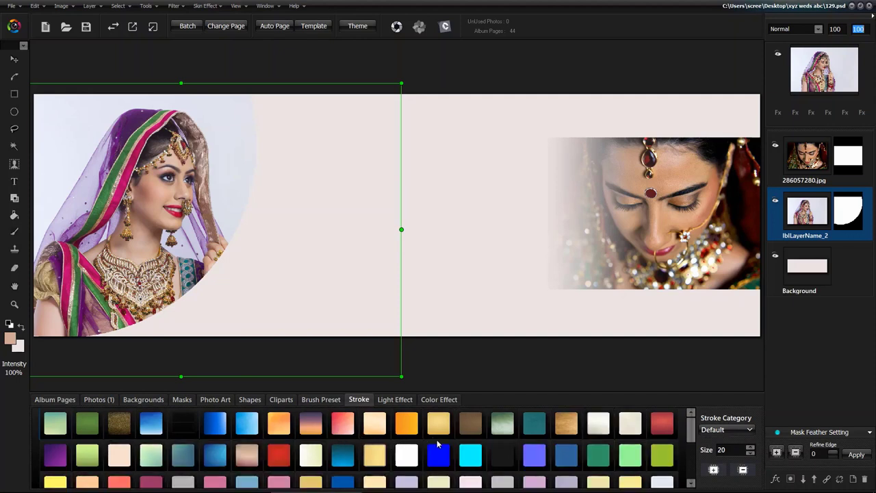
pyautogui.click(659, 428)
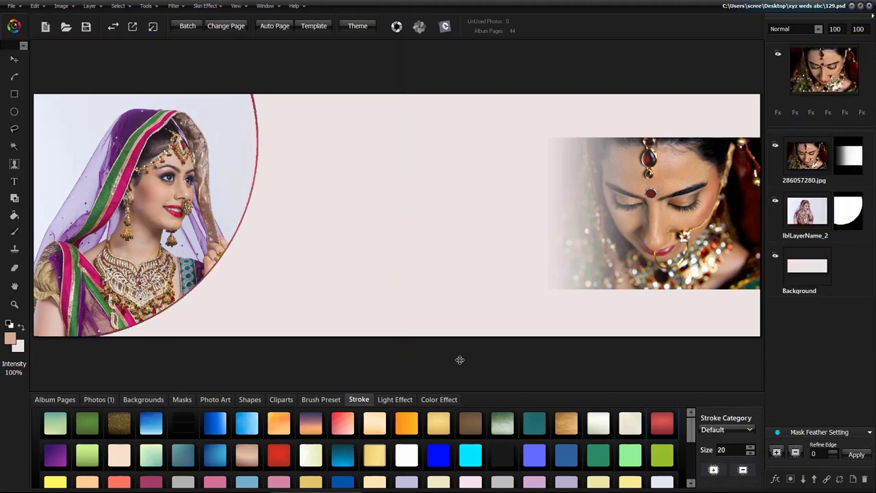
pyautogui.click(195, 195)
pyautogui.click(713, 470)
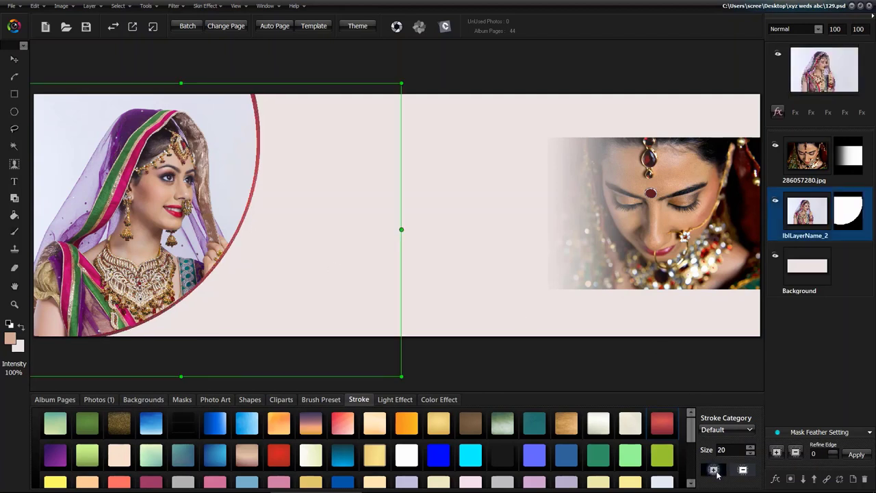
pyautogui.click(714, 470)
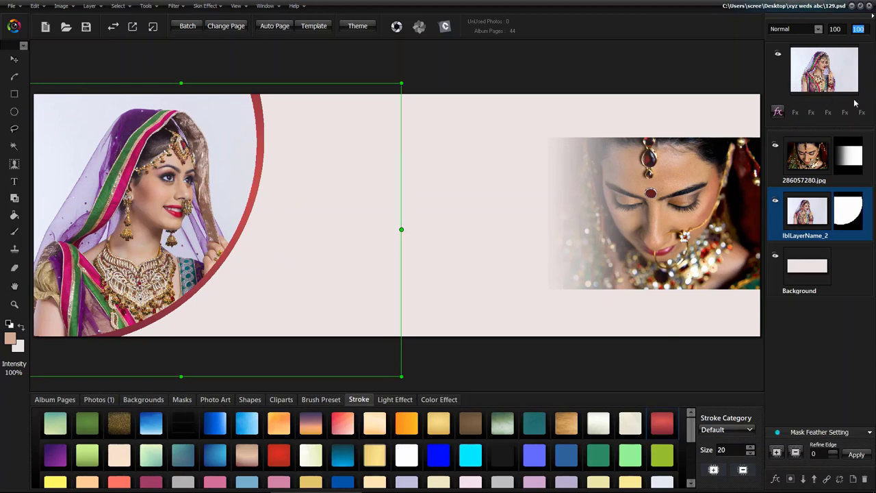
# Step: Apply a Refine Edge value of 5 to the red stroke on the circular photo and deselect it
pyautogui.click(777, 113)
pyautogui.click(834, 453)
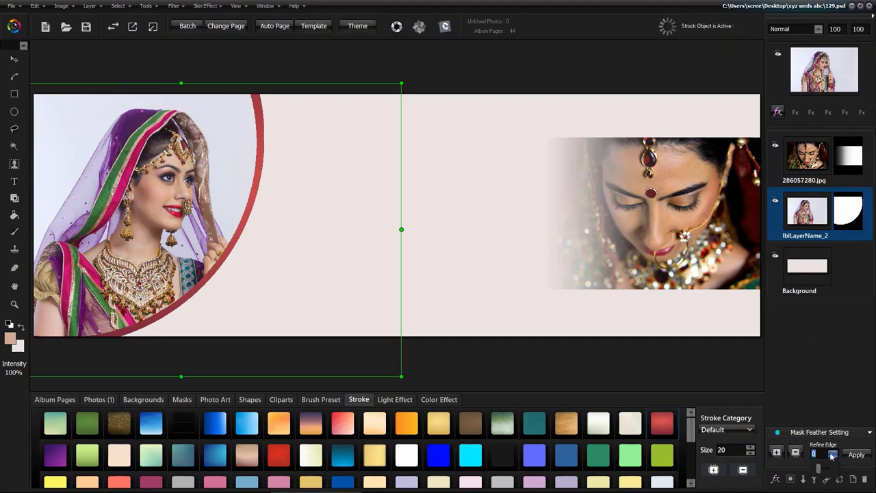
pyautogui.write('5')
pyautogui.click(856, 456)
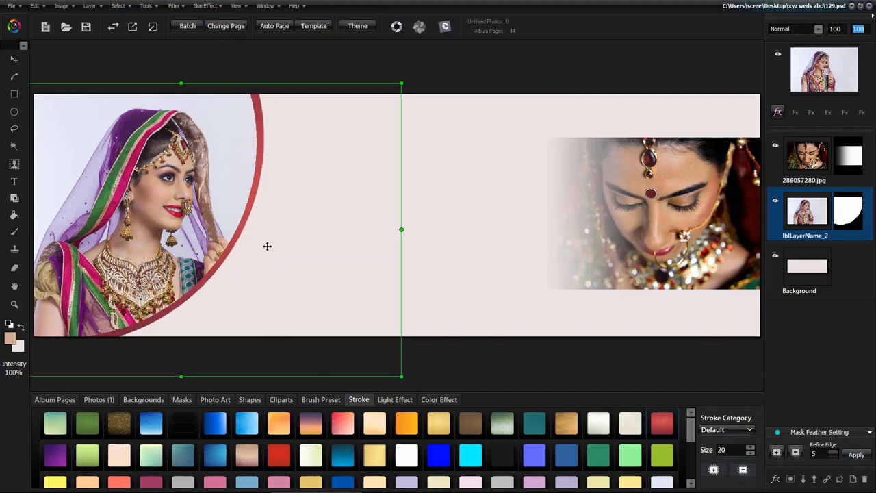
pyautogui.click(459, 369)
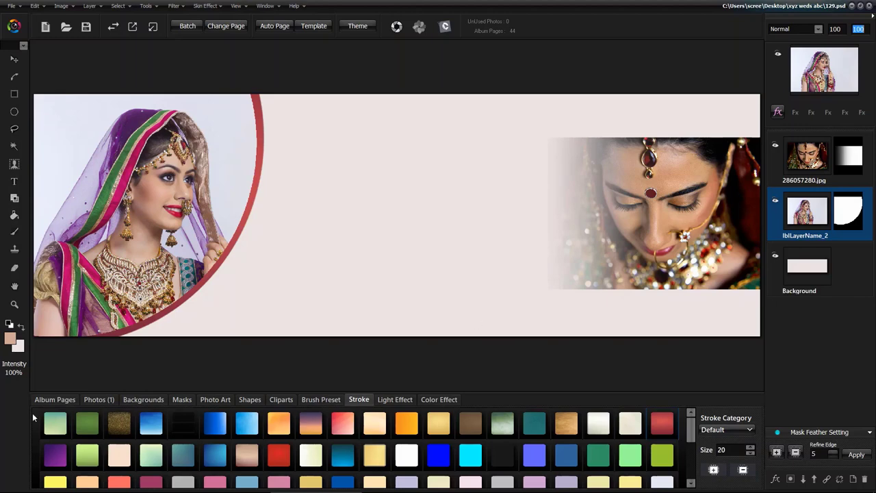
# Step: Select the photos 286076282.jpg, 288454520.jpg, 288456482.jpg and 288456530.jpg in the photo collection
pyautogui.click(93, 401)
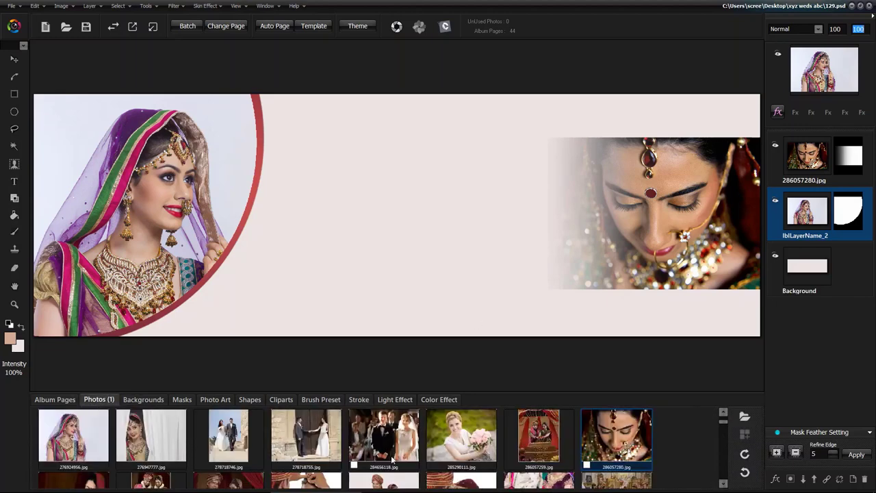
pyautogui.scroll(-1, 219, 447)
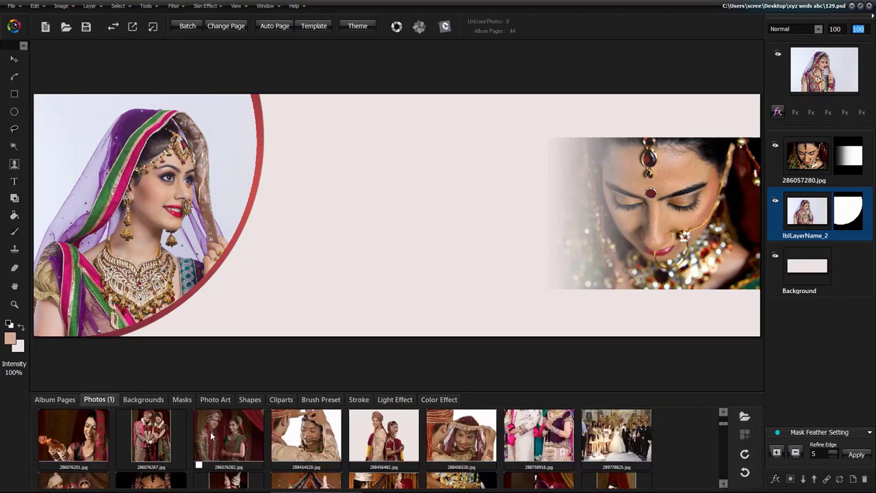
pyautogui.click(234, 438)
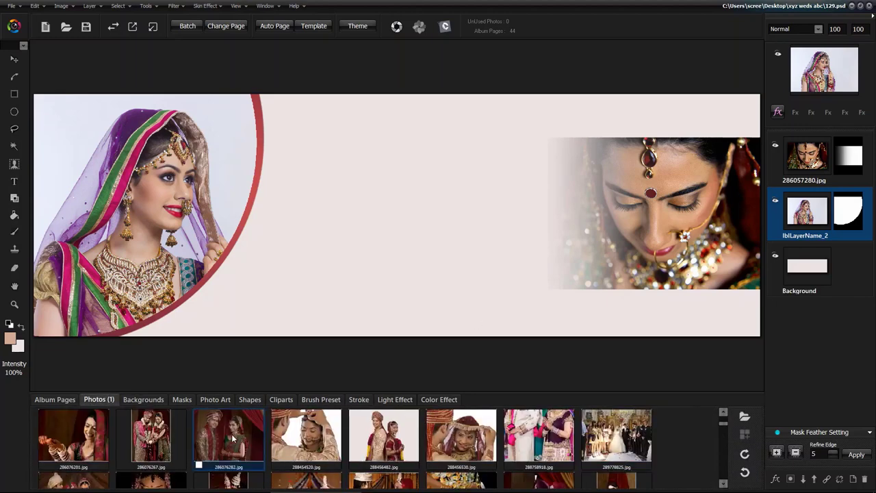
pyautogui.click(301, 437)
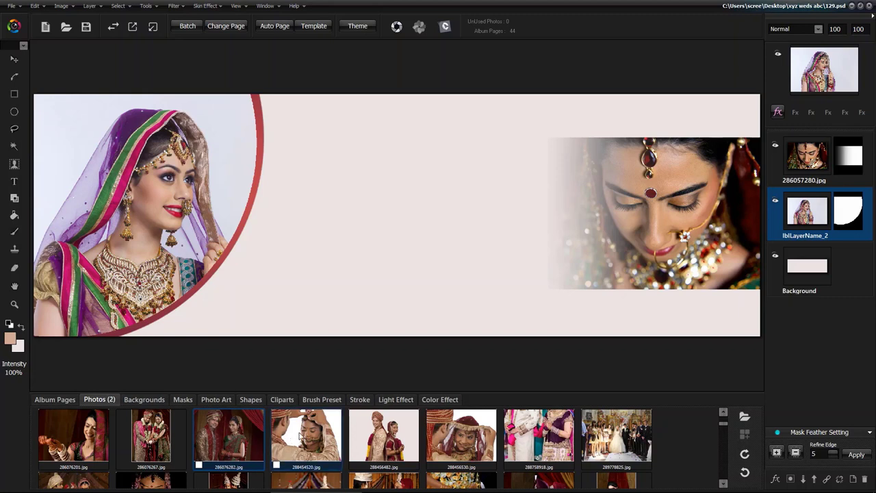
pyautogui.click(386, 443)
pyautogui.click(457, 443)
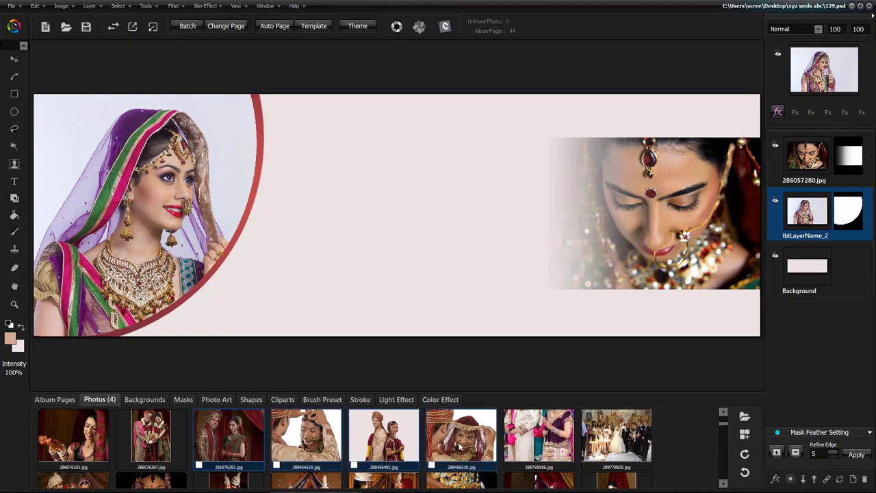
# Step: Insert the four selected photos with the 125.psd layout, fitting its area between the circular and feathered bride photos
pyautogui.click(746, 435)
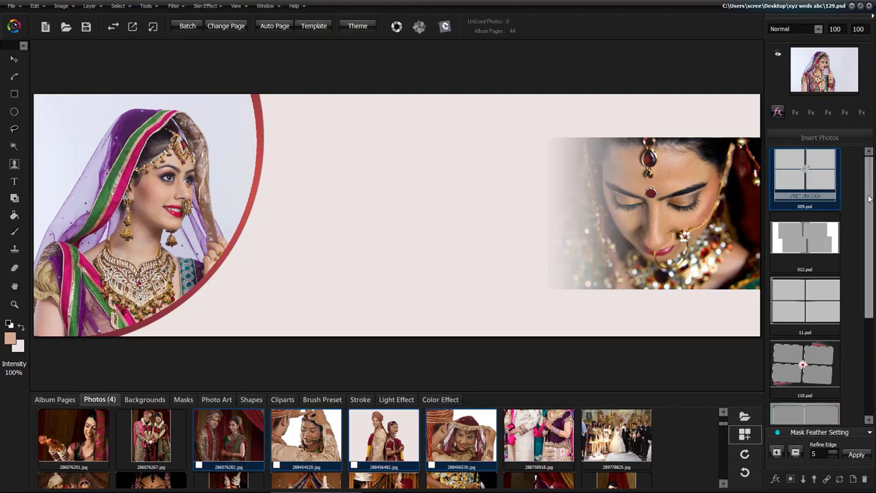
pyautogui.moveTo(867, 204); pyautogui.dragTo(874, 354)
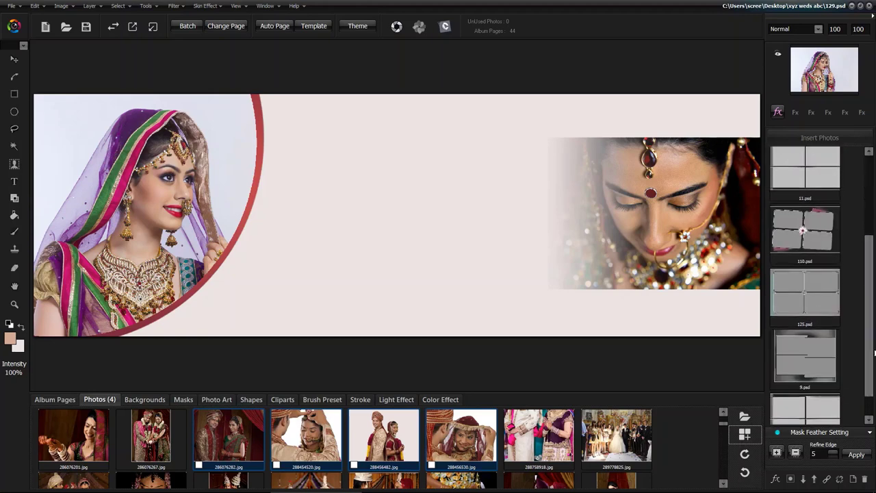
pyautogui.click(805, 295)
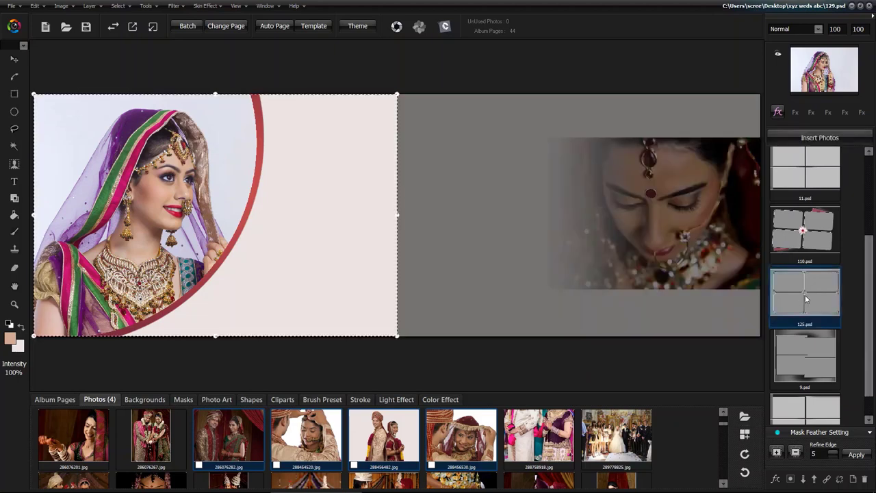
pyautogui.moveTo(308, 212); pyautogui.dragTo(483, 217)
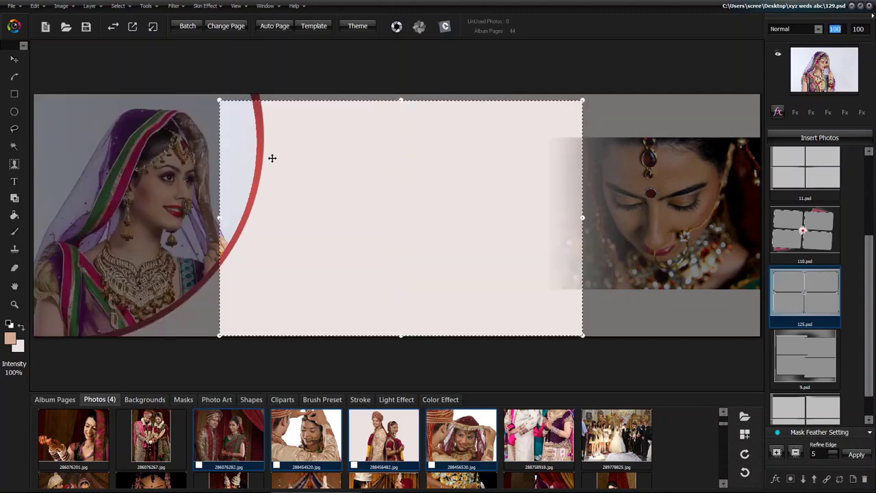
pyautogui.moveTo(409, 221); pyautogui.dragTo(411, 219)
pyautogui.moveTo(218, 97); pyautogui.dragTo(264, 103)
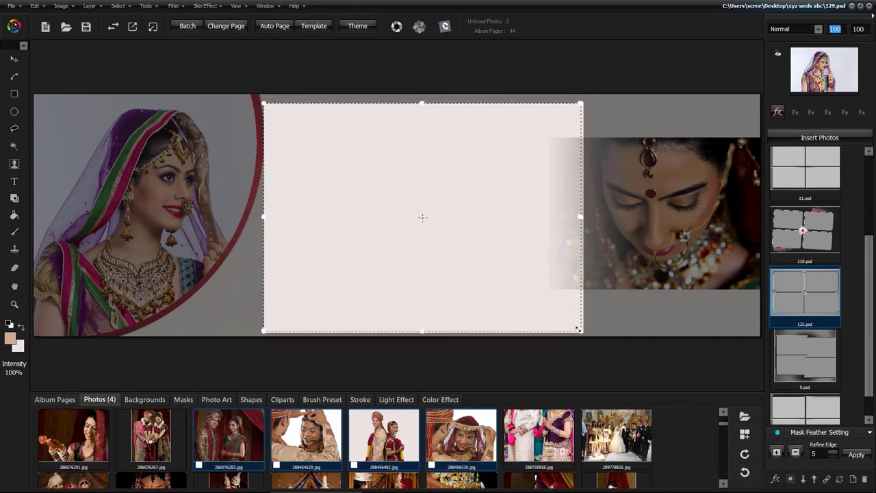
pyautogui.moveTo(588, 324); pyautogui.dragTo(570, 326)
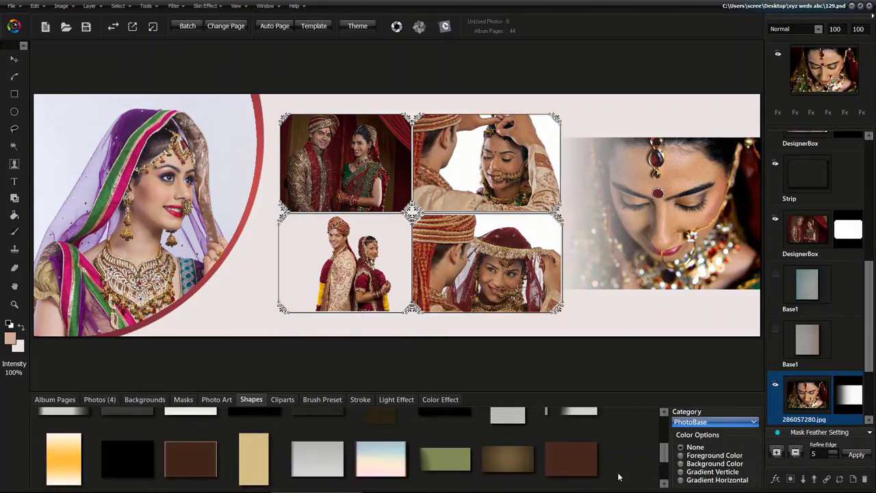
# Step: Add the beige striped PhotoBase shape over the feathered photo, enlarge it to 1458 x 2562 and send it behind that photo
pyautogui.click(249, 456)
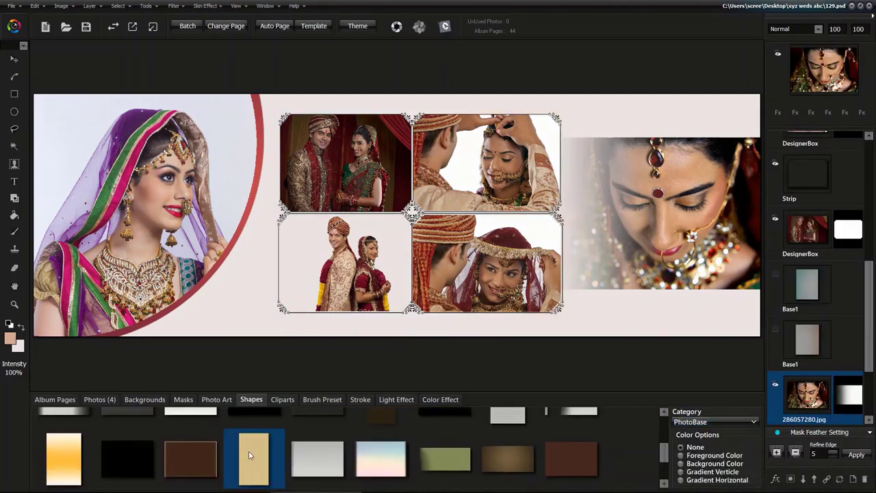
pyautogui.moveTo(244, 458); pyautogui.dragTo(236, 306)
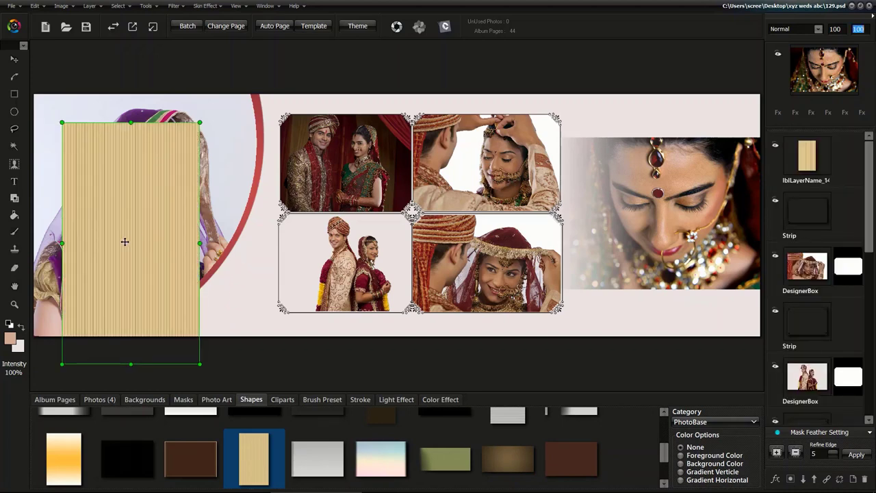
pyautogui.moveTo(123, 240); pyautogui.dragTo(670, 222)
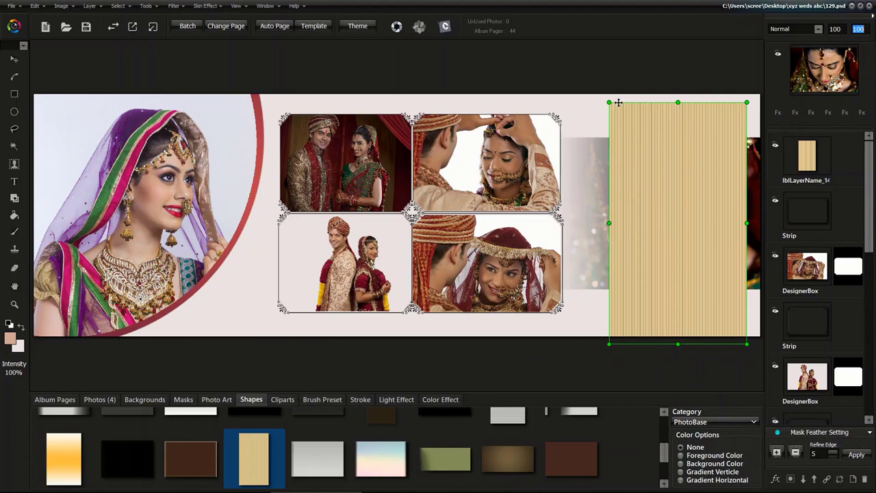
pyautogui.moveTo(608, 101); pyautogui.dragTo(599, 86)
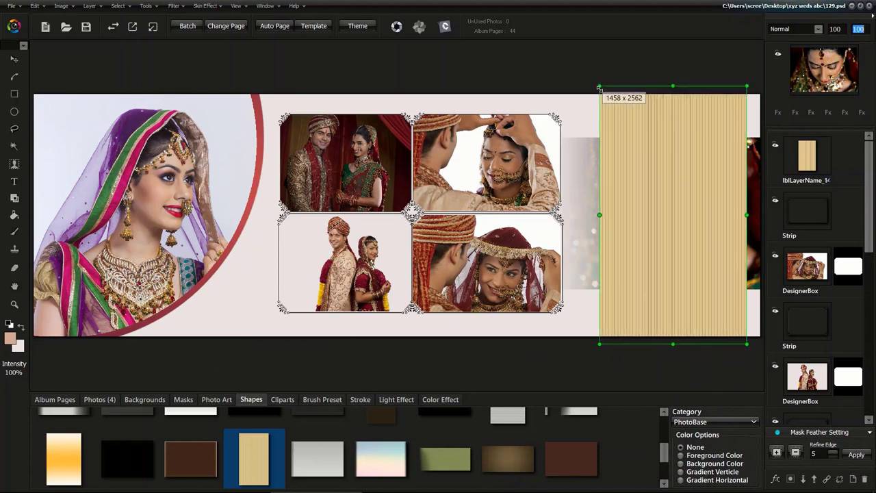
pyautogui.click(802, 480)
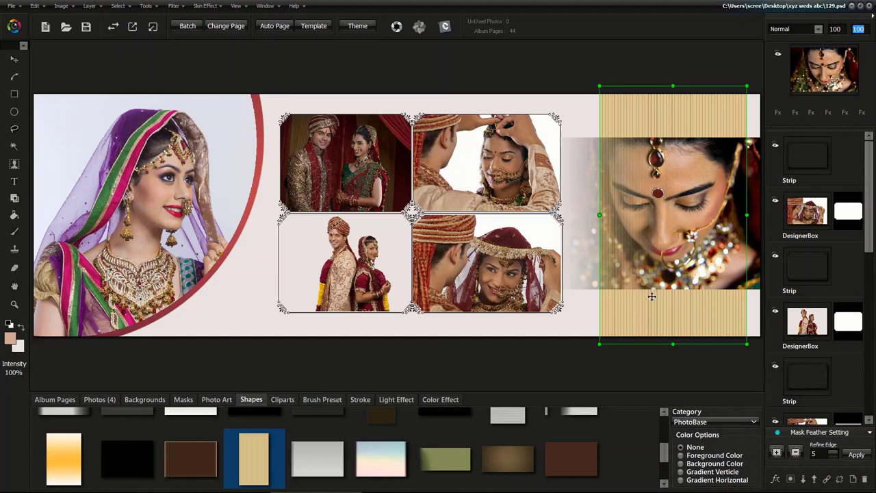
# Step: Add the brown PhotoBase shape with the Gradient Verticle colour option, enlarge it over the four-photo layout and send it behind those photos
pyautogui.moveTo(658, 308); pyautogui.dragTo(657, 308)
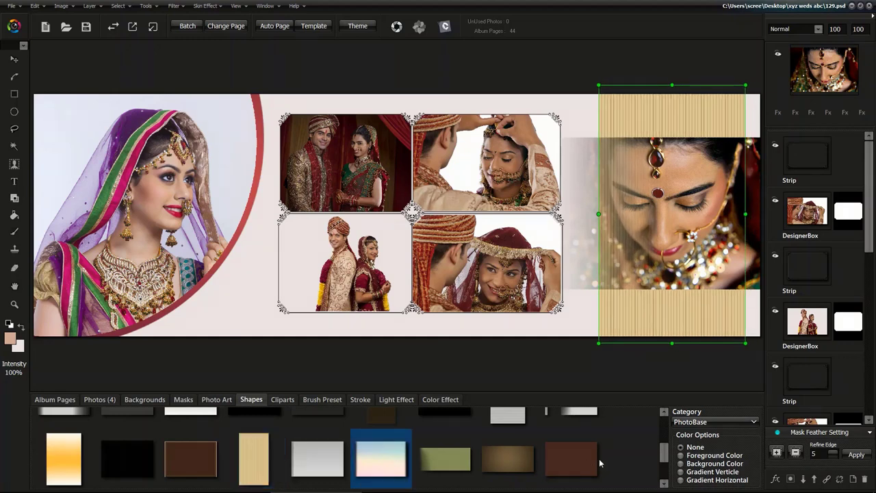
pyautogui.click(559, 468)
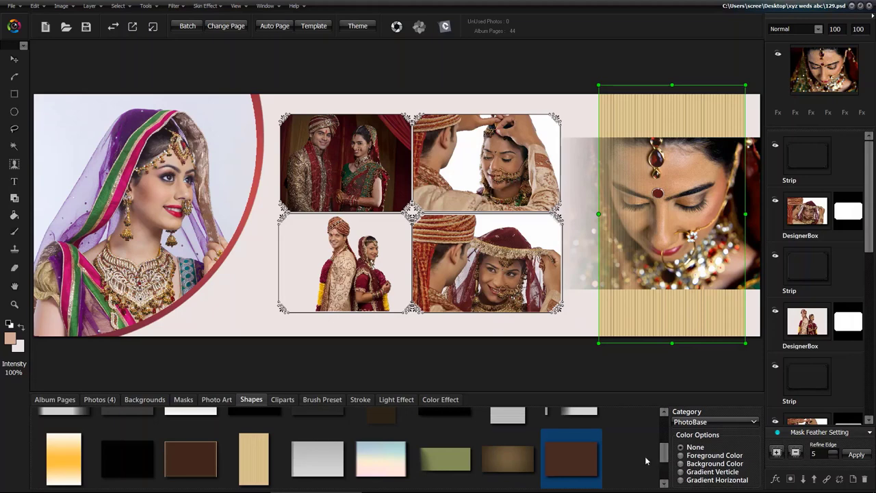
pyautogui.click(715, 471)
pyautogui.moveTo(586, 457); pyautogui.dragTo(448, 256)
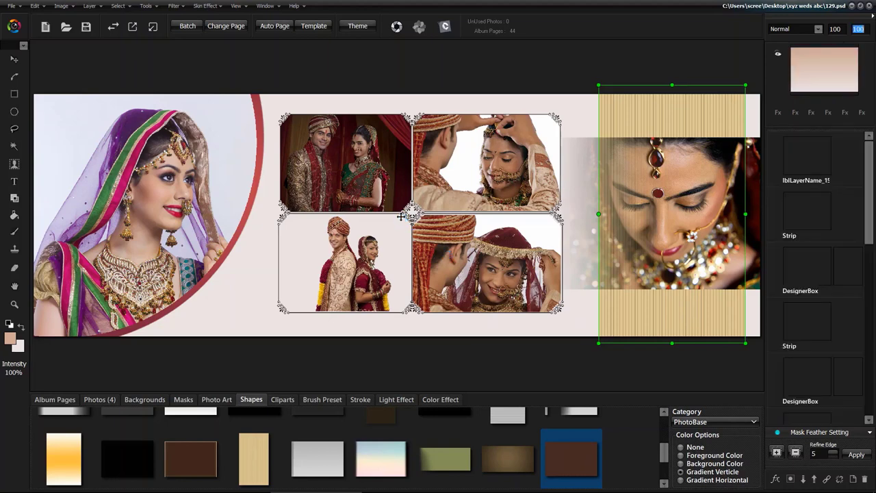
pyautogui.moveTo(105, 151); pyautogui.dragTo(315, 119)
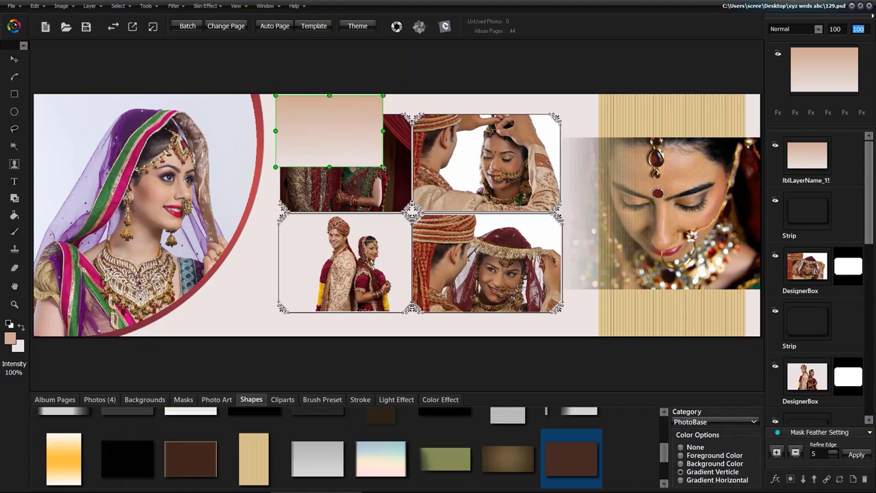
pyautogui.moveTo(537, 332); pyautogui.dragTo(595, 356)
pyautogui.moveTo(402, 179); pyautogui.dragTo(403, 180)
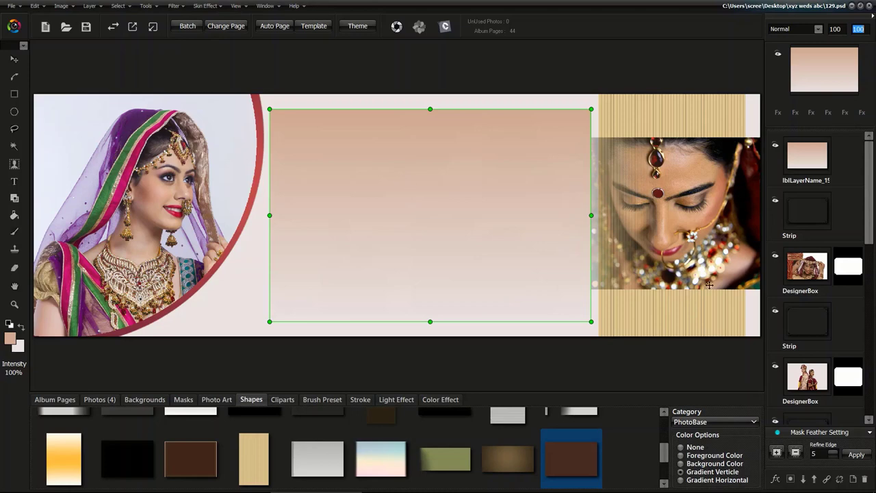
pyautogui.click(805, 480)
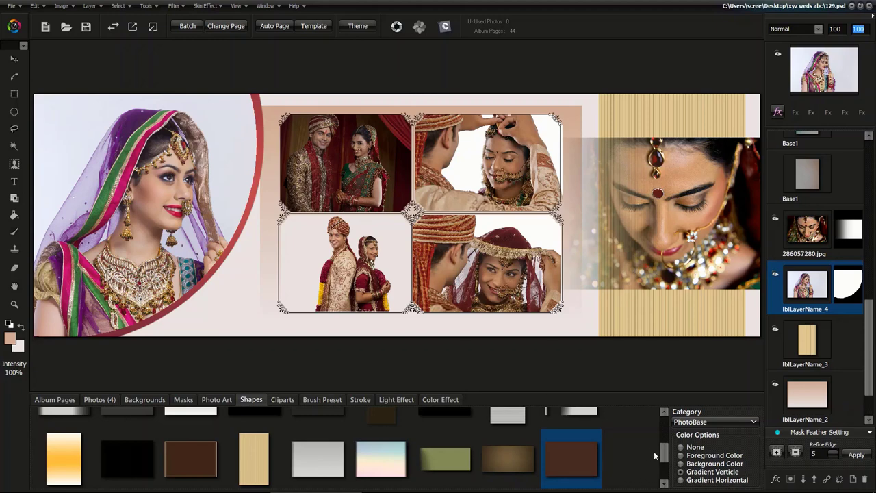
pyautogui.moveTo(663, 453); pyautogui.dragTo(664, 422)
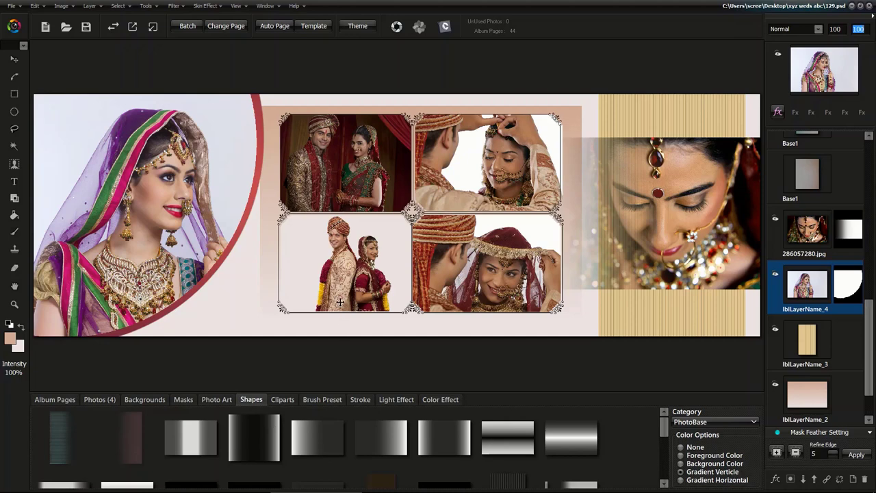
# Step: Open Levels for the couple photo with the dark red curtain and set its luminance white level to 228
pyautogui.click(370, 180)
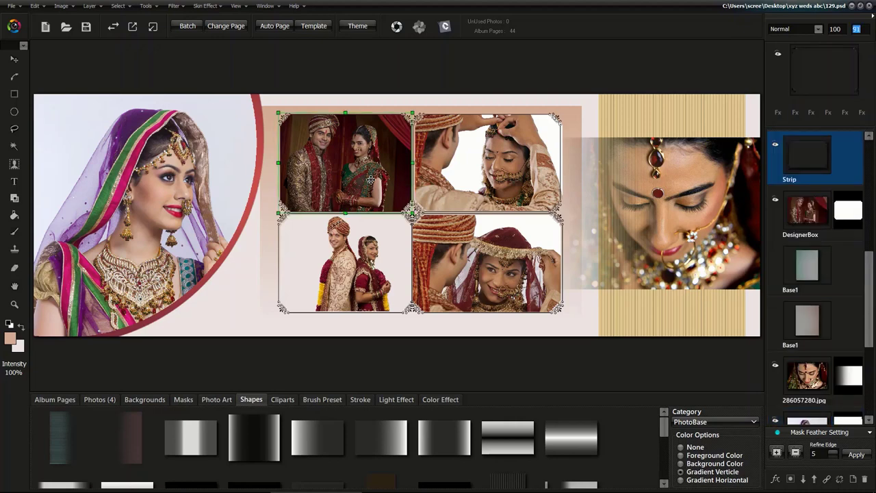
pyautogui.scroll(3, 319, 142)
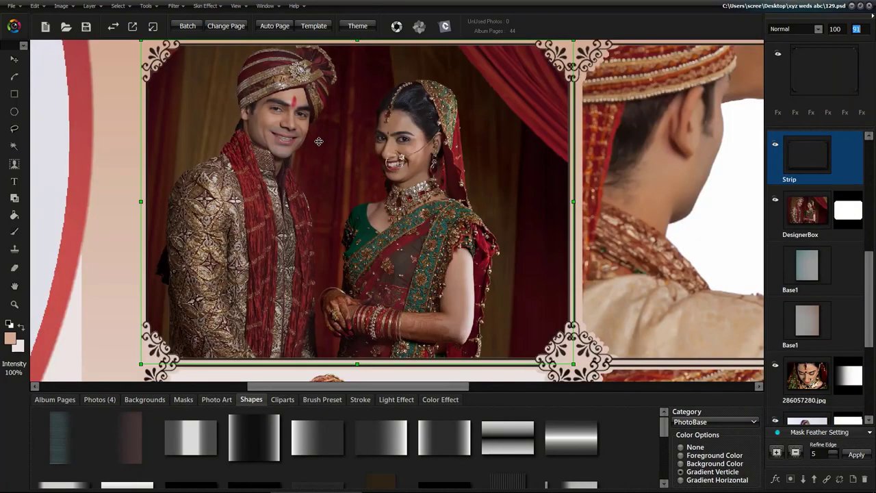
pyautogui.click(570, 159)
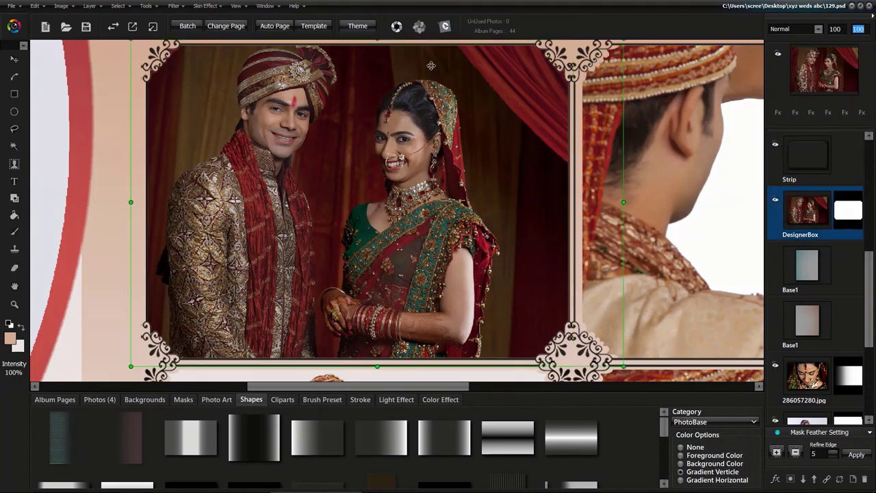
pyautogui.click(62, 8)
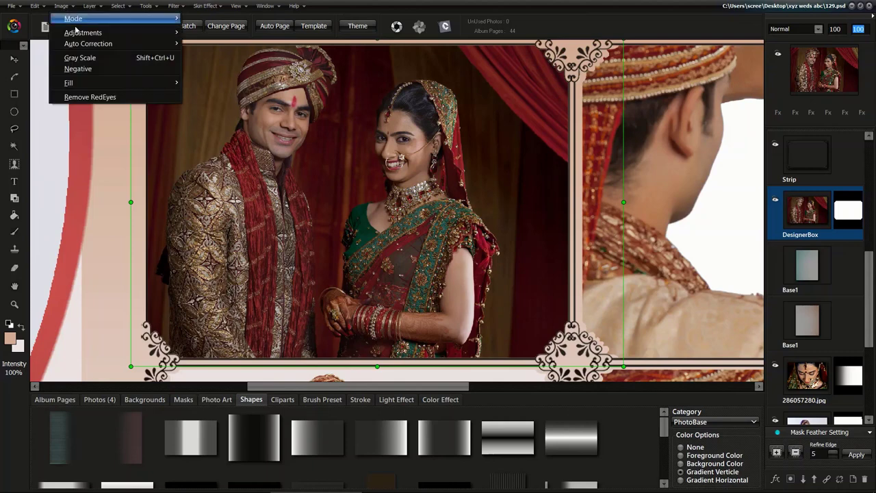
pyautogui.moveTo(100, 34)
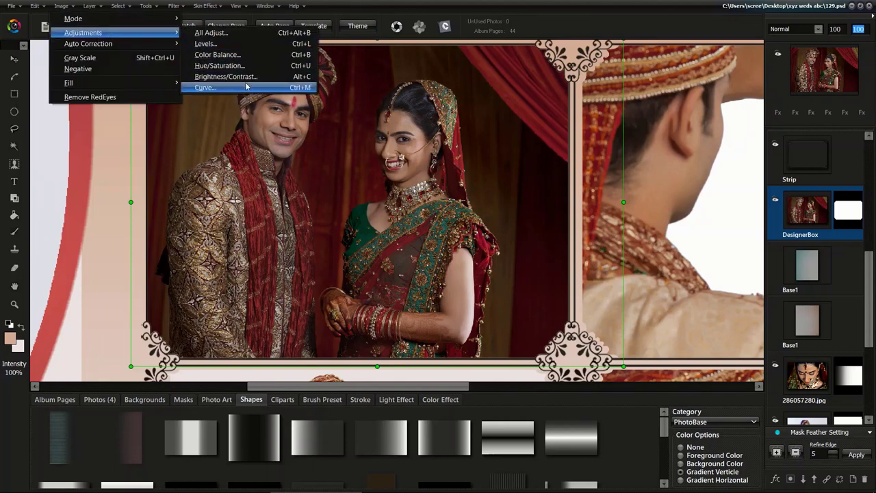
pyautogui.click(205, 44)
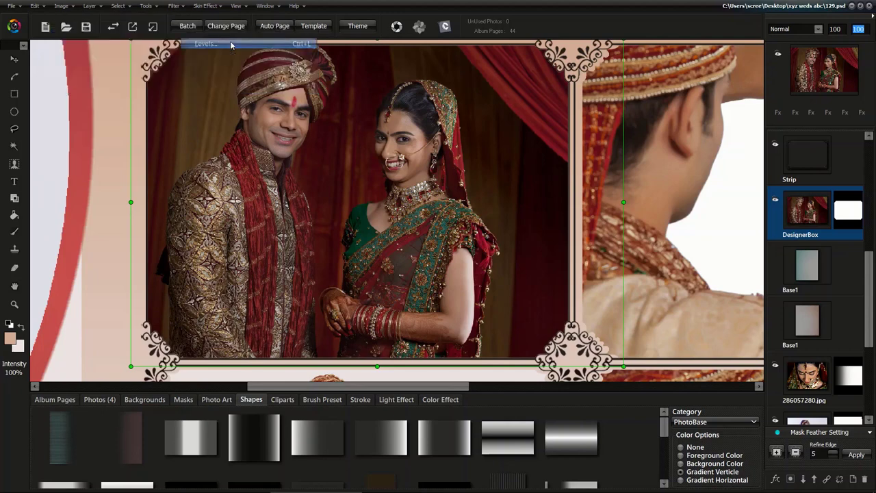
pyautogui.moveTo(483, 157); pyautogui.dragTo(780, 71)
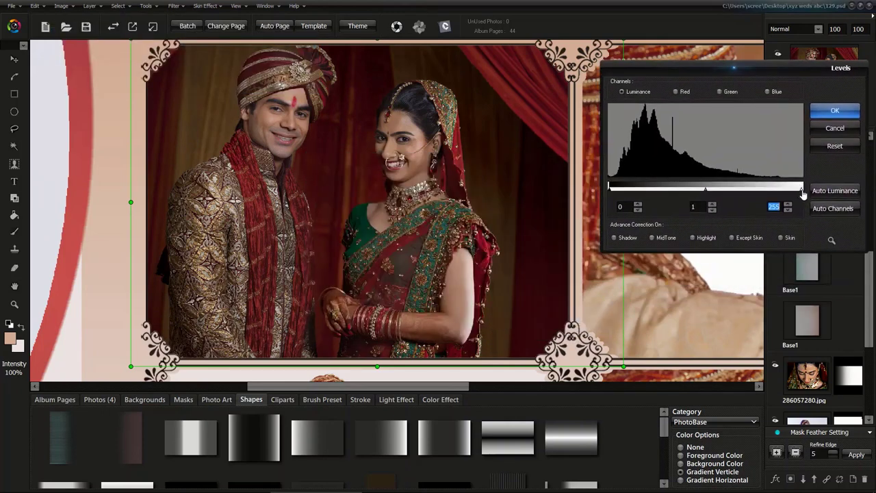
pyautogui.moveTo(804, 194); pyautogui.dragTo(783, 195)
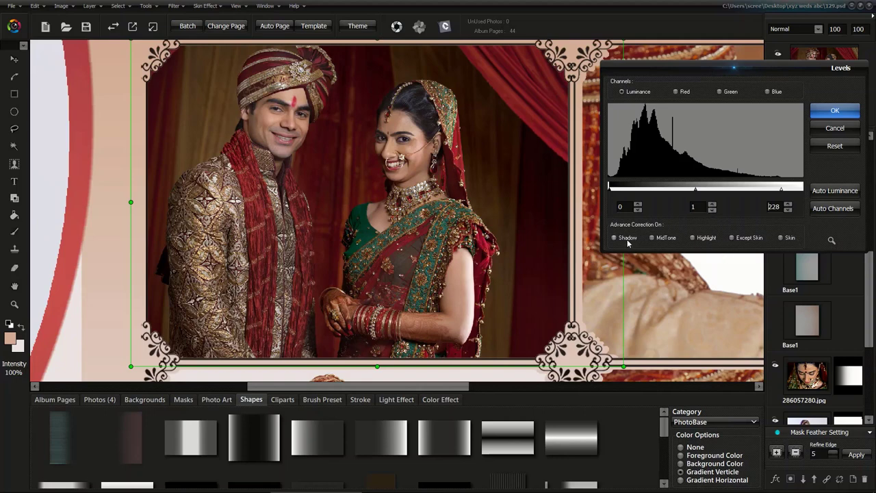
# Step: Limit the Levels correction to Skin, set the white level to 211, apply it and deselect the skin areas
pyautogui.click(781, 239)
pyautogui.moveTo(781, 190); pyautogui.dragTo(770, 196)
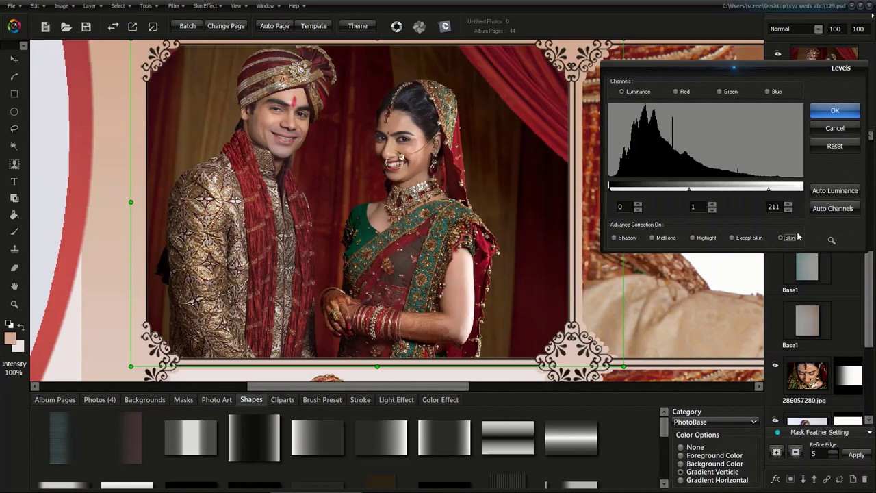
pyautogui.click(830, 111)
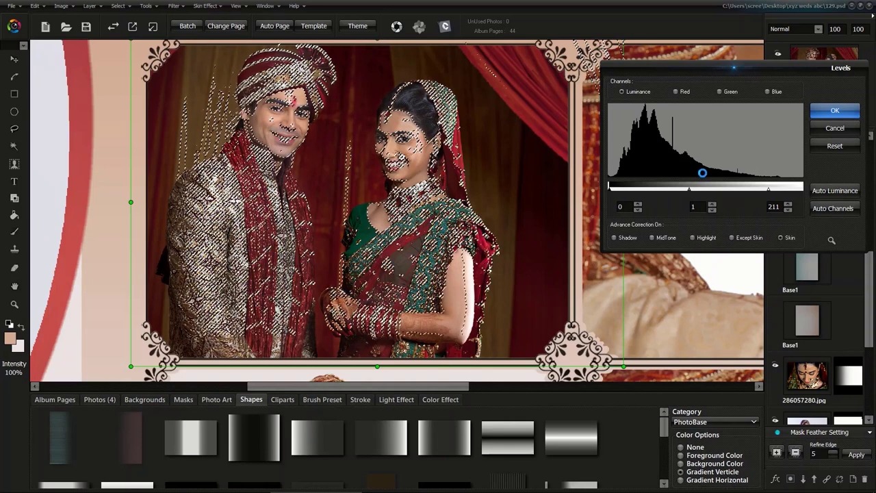
pyautogui.hotkey('ctrl', 'd')
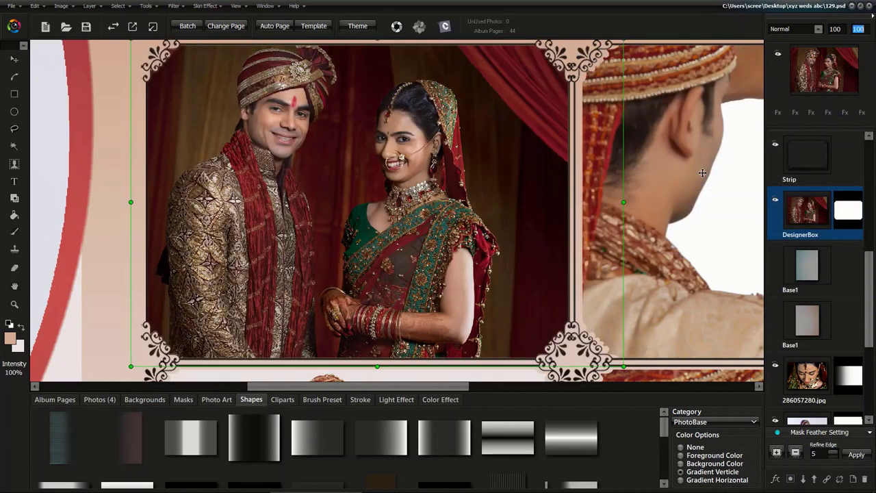
# Step: Fade the Levels correction on the couple photo to about half opacity with the preview turned off
pyautogui.click(412, 154)
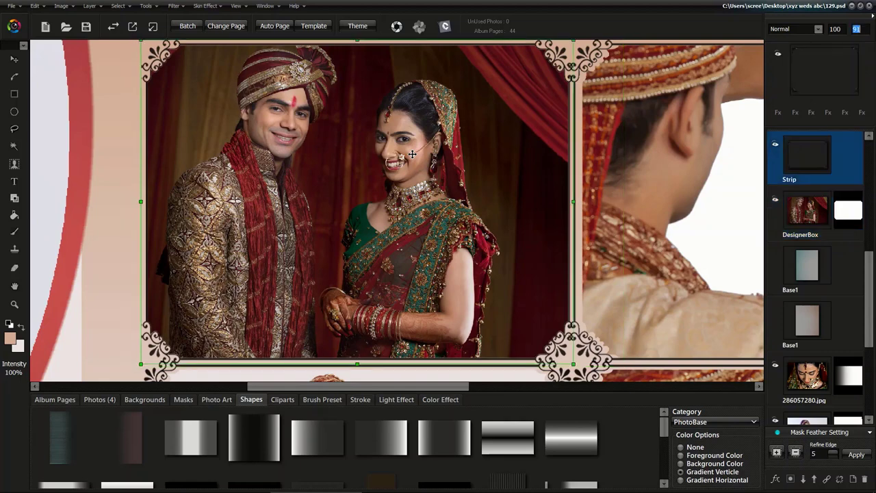
pyautogui.click(412, 154)
pyautogui.click(35, 6)
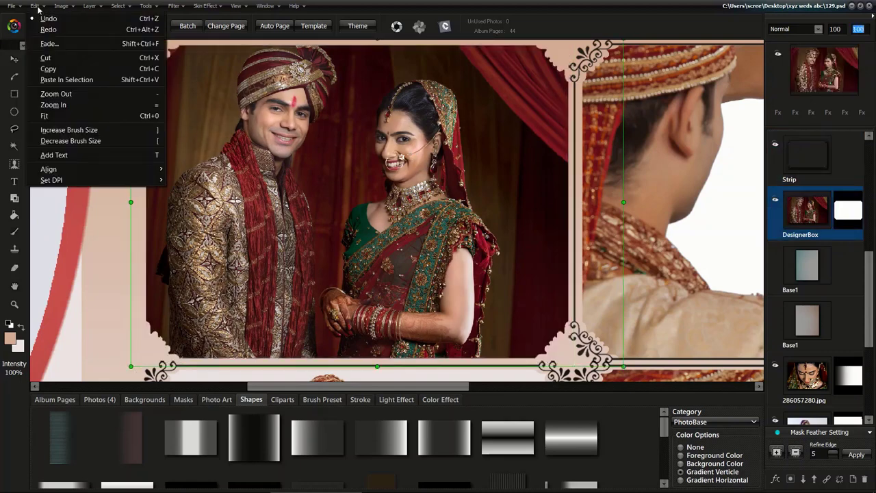
pyautogui.click(43, 44)
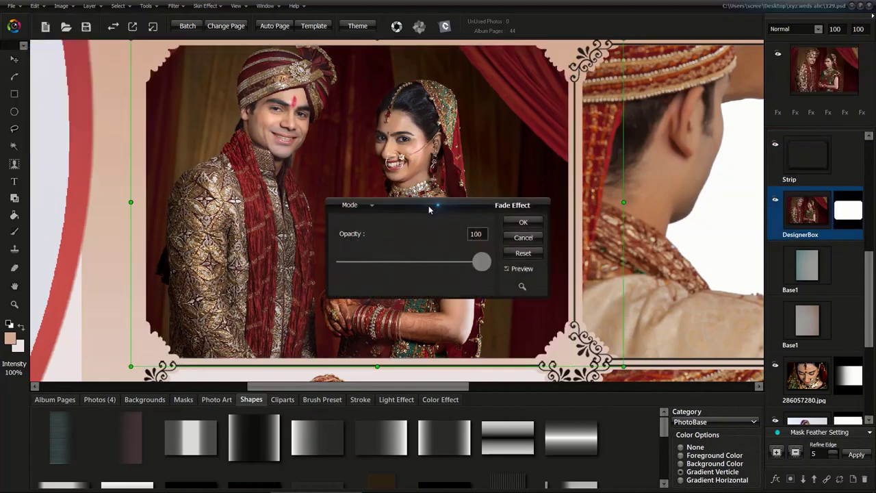
pyautogui.moveTo(429, 209); pyautogui.dragTo(732, 122)
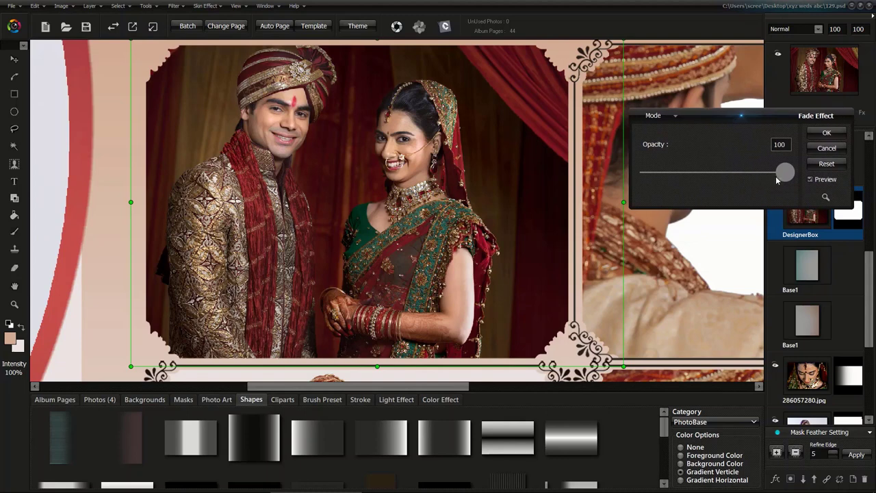
pyautogui.moveTo(778, 180); pyautogui.dragTo(836, 188)
pyautogui.moveTo(786, 172); pyautogui.dragTo(595, 183)
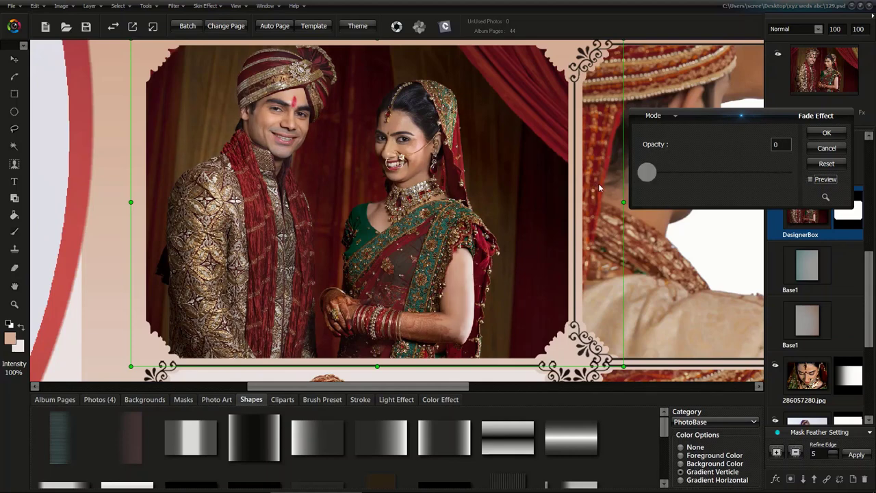
pyautogui.moveTo(649, 180); pyautogui.dragTo(846, 184)
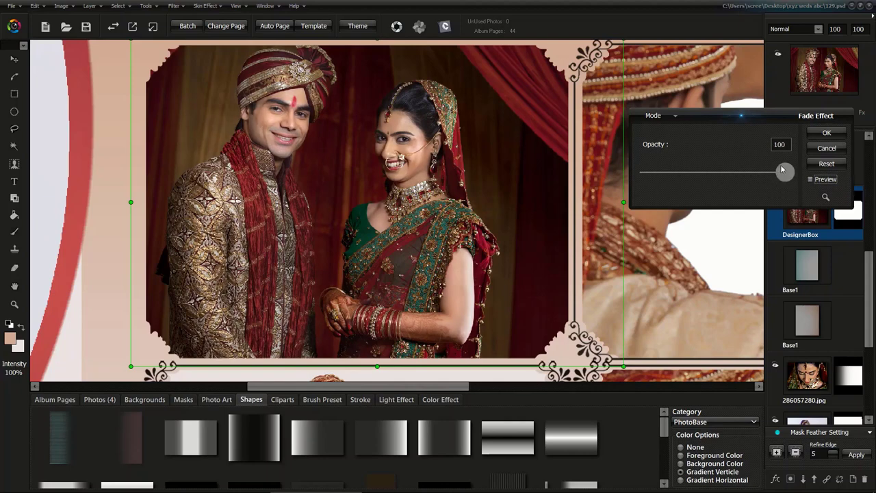
pyautogui.moveTo(787, 176); pyautogui.dragTo(717, 173)
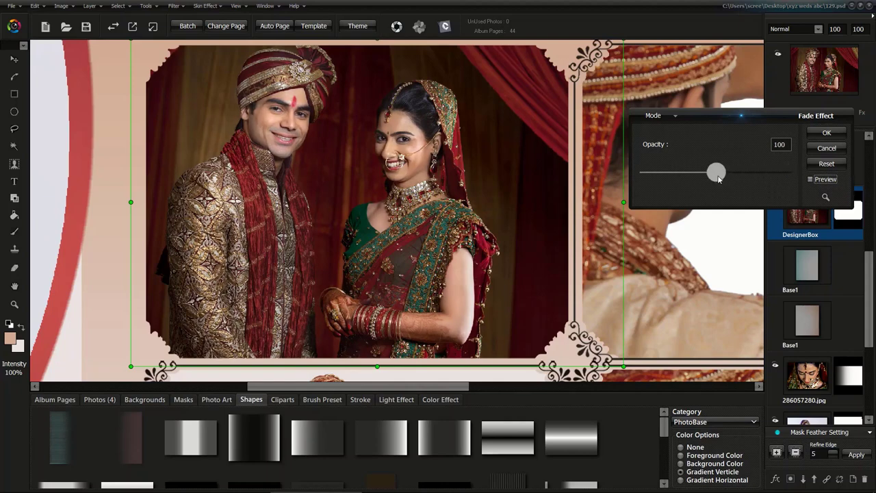
pyautogui.click(827, 133)
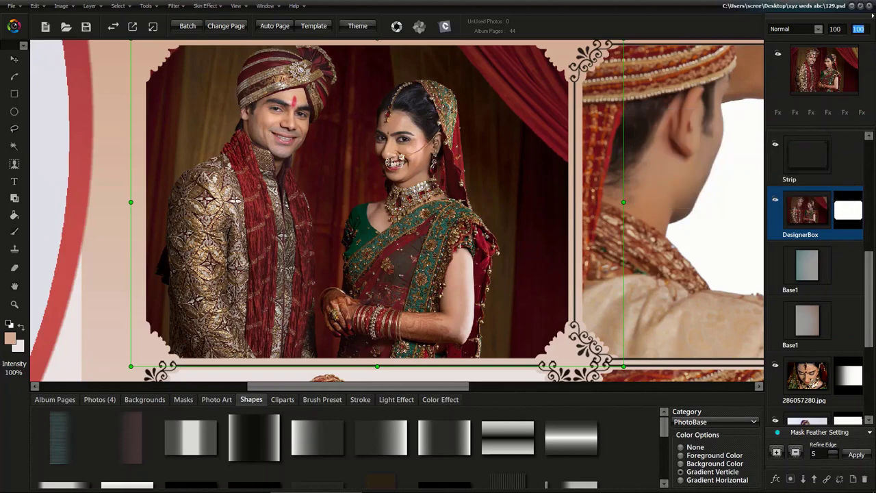
# Step: Try Color Balance on the couple photo with manual colour shifts and Auto Color, and reset the levels
pyautogui.click(61, 7)
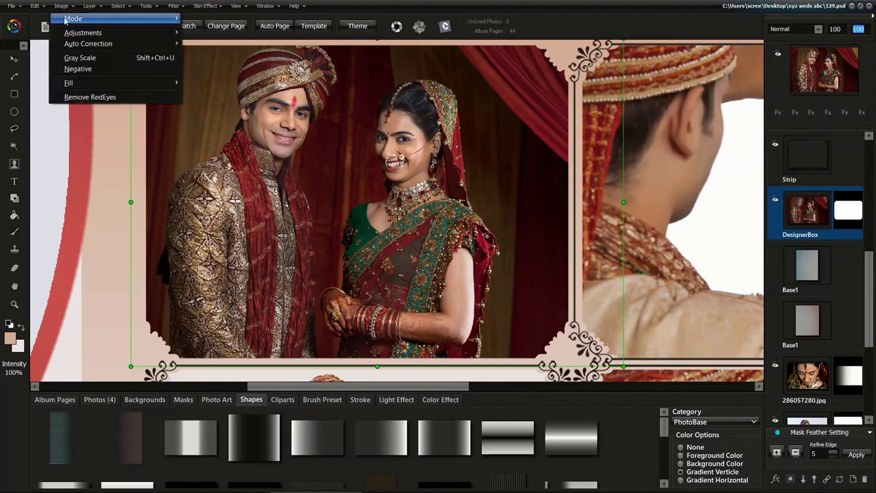
pyautogui.moveTo(69, 35)
pyautogui.click(217, 54)
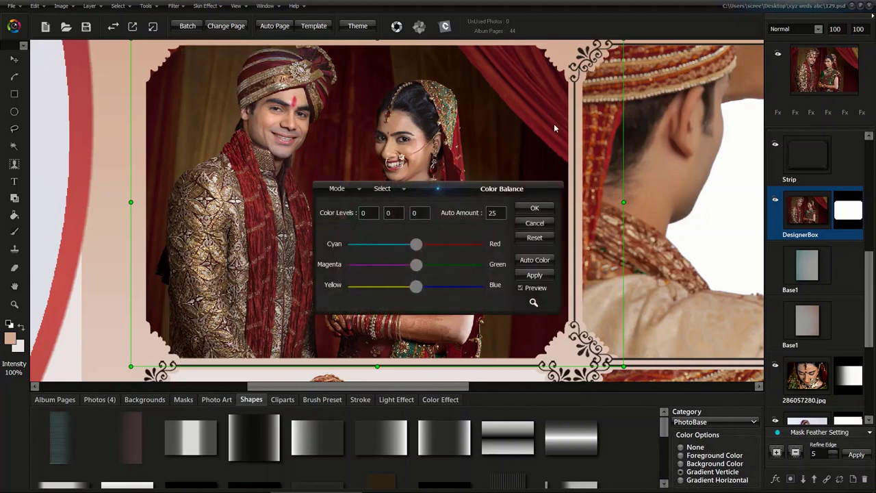
pyautogui.moveTo(488, 189); pyautogui.dragTo(731, 106)
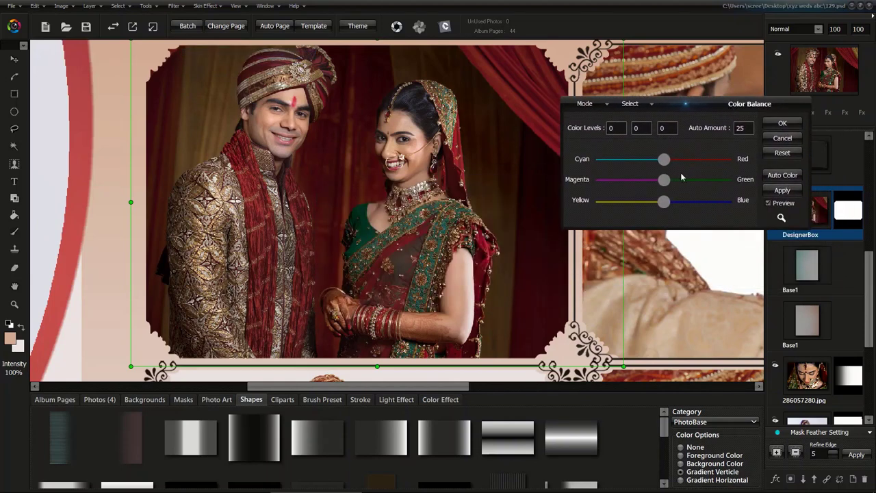
pyautogui.moveTo(670, 159)
pyautogui.mouseDown()
pyautogui.moveTo(688, 162)
pyautogui.moveTo(637, 159)
pyautogui.moveTo(664, 162)
pyautogui.mouseUp()
pyautogui.click(781, 176)
pyautogui.click(616, 128)
pyautogui.moveTo(669, 203)
pyautogui.mouseDown()
pyautogui.moveTo(658, 204)
pyautogui.moveTo(675, 203)
pyautogui.mouseUp()
pyautogui.click(782, 153)
# Step: Try shifting the Cyan-Red balance of the couple photo for the Skin Tone range and the Red range
pyautogui.click(643, 105)
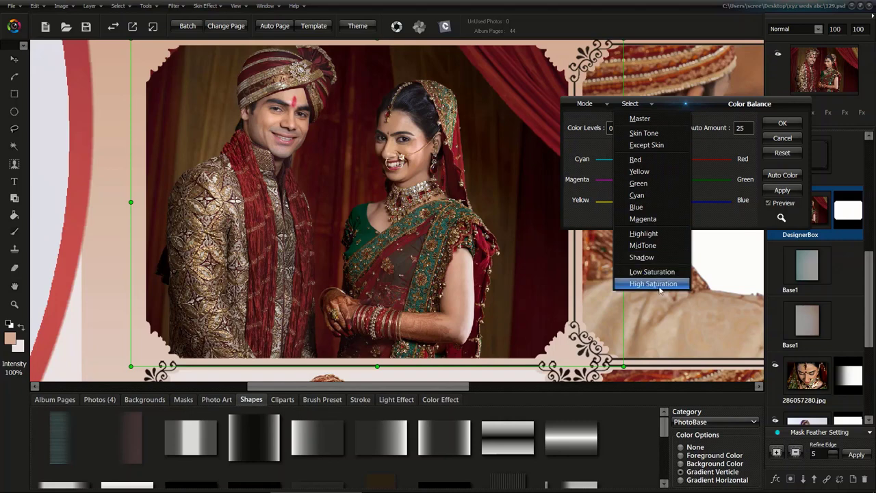
pyautogui.click(643, 132)
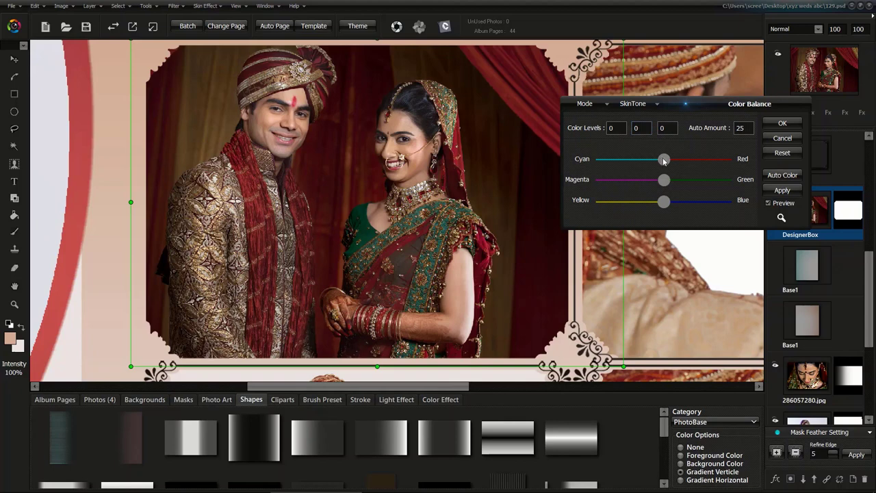
pyautogui.moveTo(664, 162)
pyautogui.mouseDown()
pyautogui.moveTo(646, 160)
pyautogui.moveTo(689, 161)
pyautogui.moveTo(644, 161)
pyautogui.moveTo(664, 161)
pyautogui.mouseUp()
pyautogui.click(647, 108)
pyautogui.click(650, 159)
pyautogui.moveTo(666, 164)
pyautogui.mouseDown()
pyautogui.moveTo(630, 164)
pyautogui.moveTo(664, 166)
pyautogui.mouseUp()
# Step: Try a Cyan-Red level of -32 on the Low Saturation range, reset it and cancel Color Balance
pyautogui.click(627, 104)
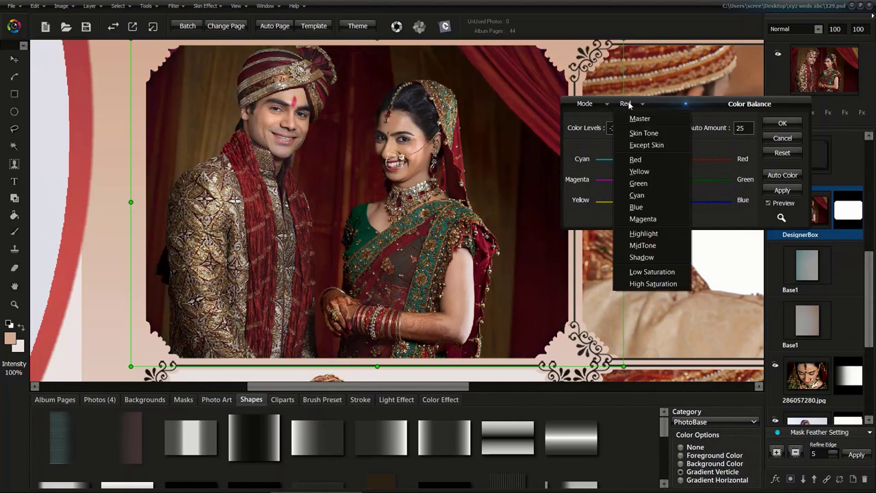
pyautogui.click(667, 275)
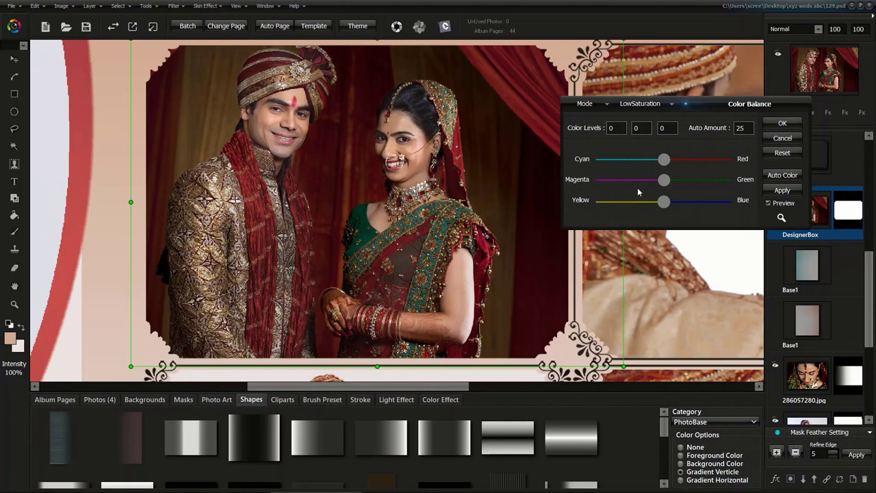
pyautogui.moveTo(664, 159)
pyautogui.mouseDown()
pyautogui.moveTo(683, 164)
pyautogui.moveTo(645, 165)
pyautogui.moveTo(663, 163)
pyautogui.mouseUp()
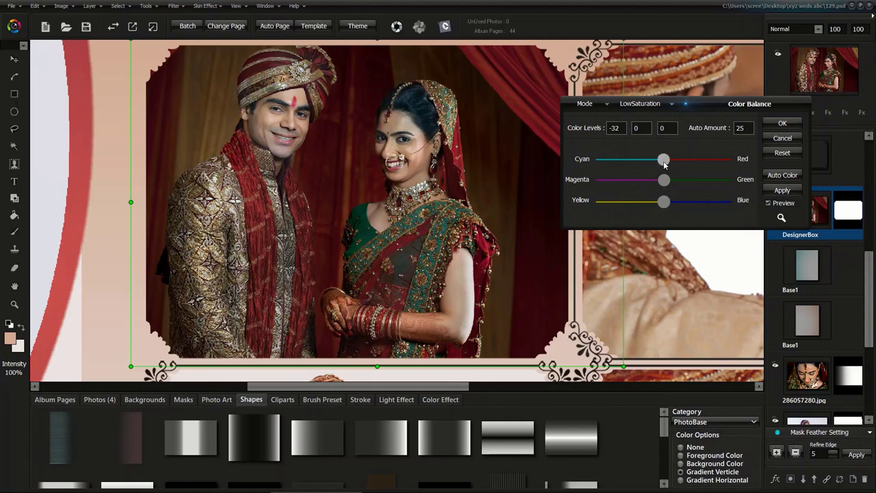
pyautogui.click(783, 152)
pyautogui.click(782, 139)
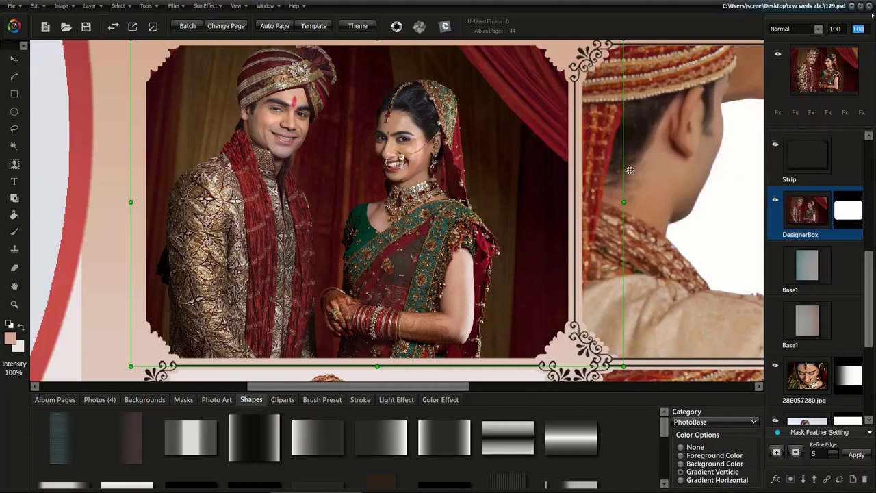
# Step: Try Hue Effect on the photo of the bride's headpiece being adjusted, with a Skin Tone hue of 61, and reset it
pyautogui.moveTo(404, 387); pyautogui.dragTo(509, 389)
pyautogui.click(495, 213)
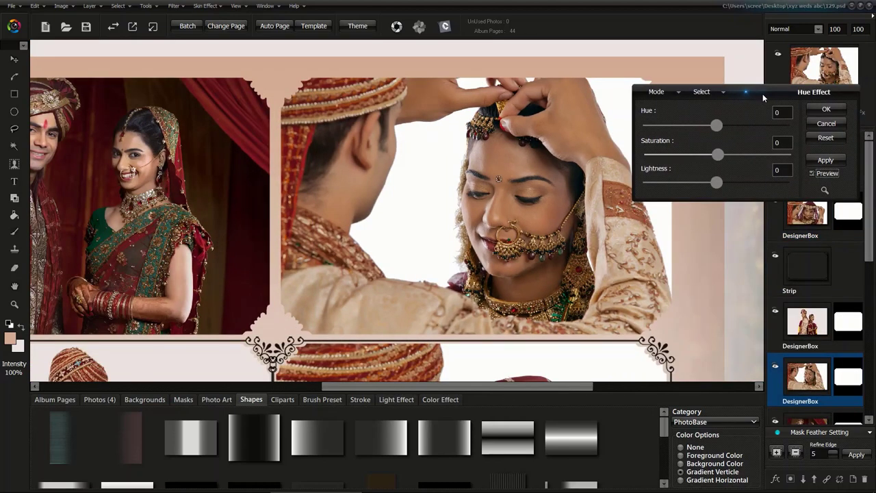
pyautogui.click(712, 92)
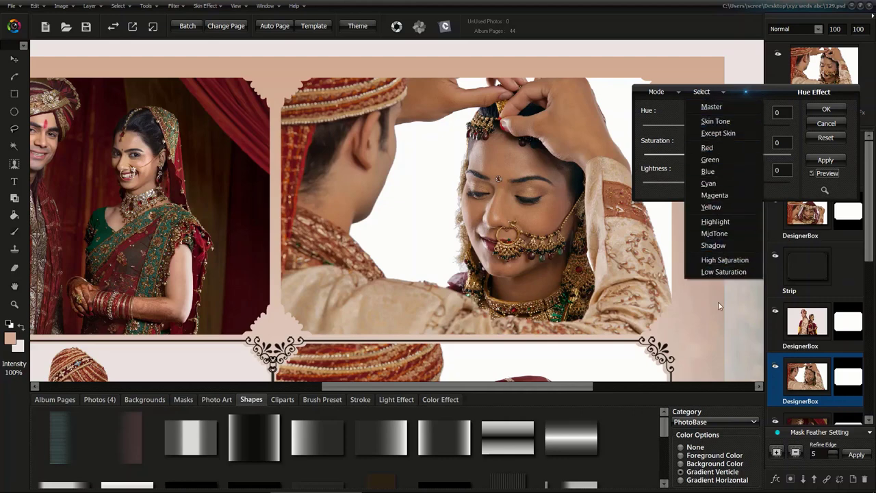
pyautogui.click(716, 121)
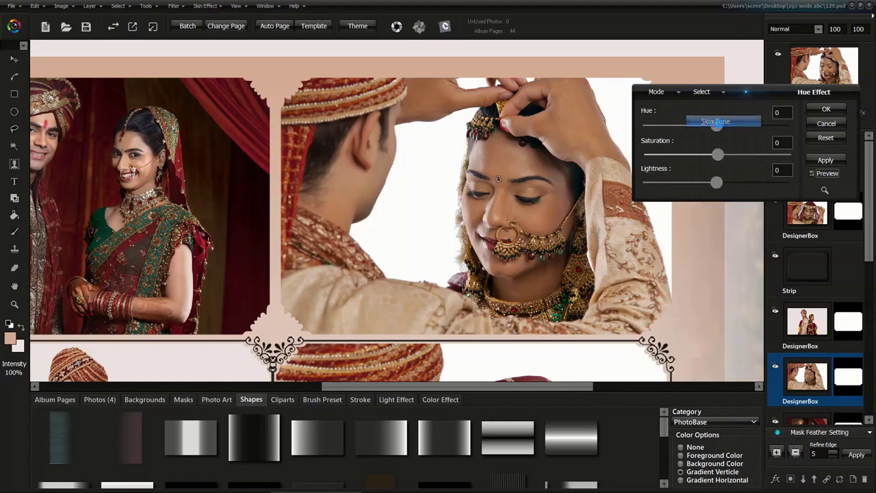
pyautogui.moveTo(717, 125); pyautogui.dragTo(743, 130)
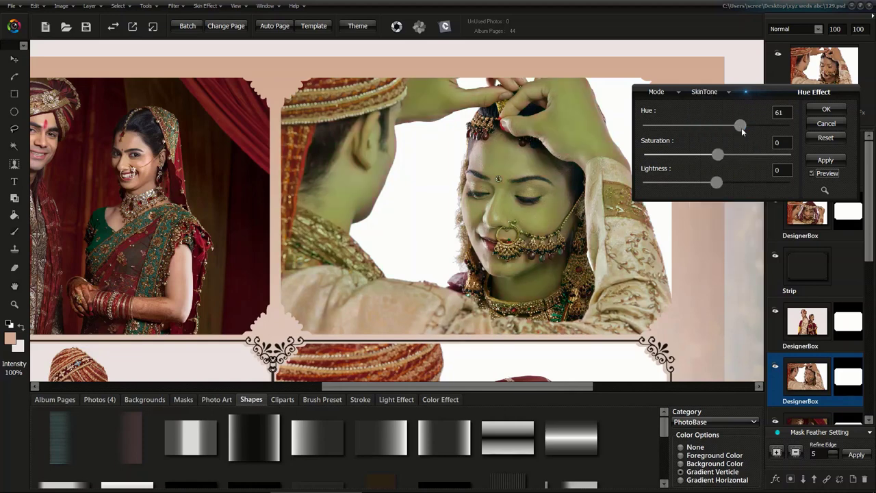
pyautogui.click(827, 138)
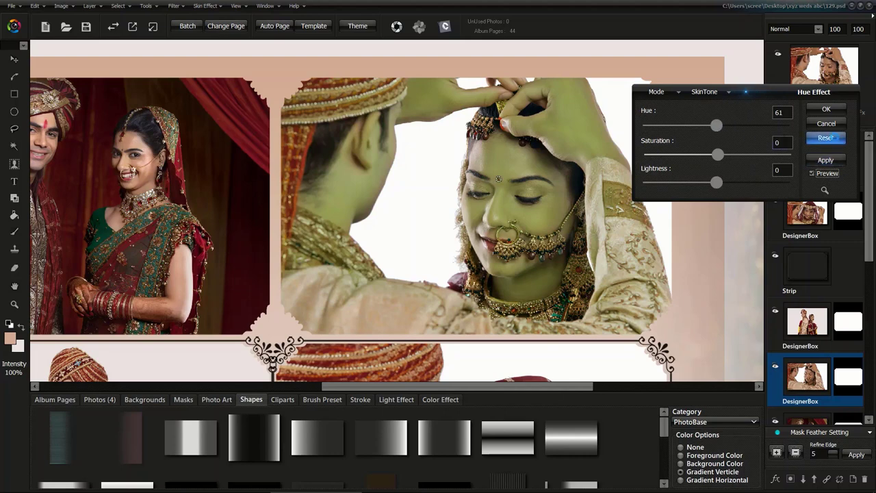
# Step: Try hue shifts of -26 and 28 on the Red range of the same photo and cancel Hue Effect
pyautogui.click(704, 93)
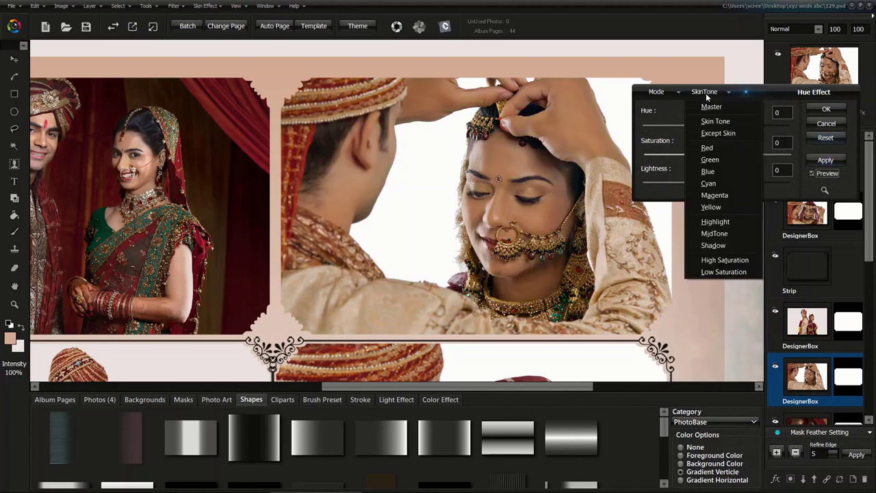
pyautogui.click(713, 148)
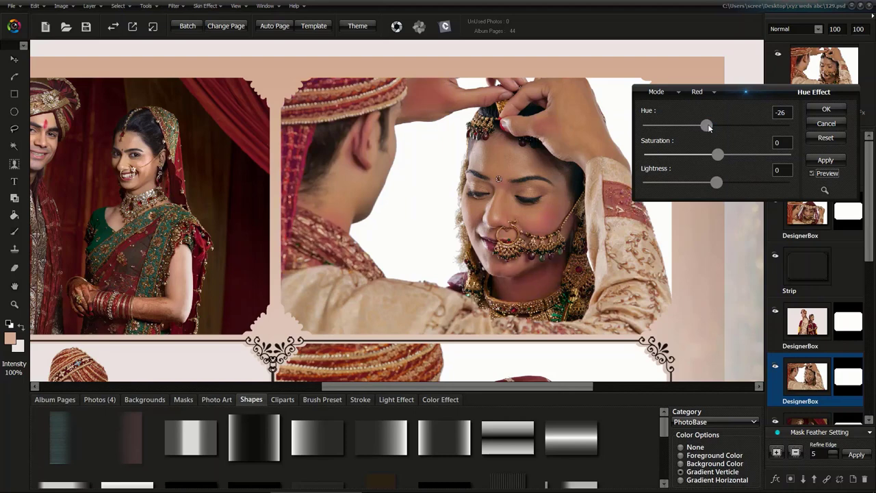
pyautogui.moveTo(707, 126); pyautogui.dragTo(729, 125)
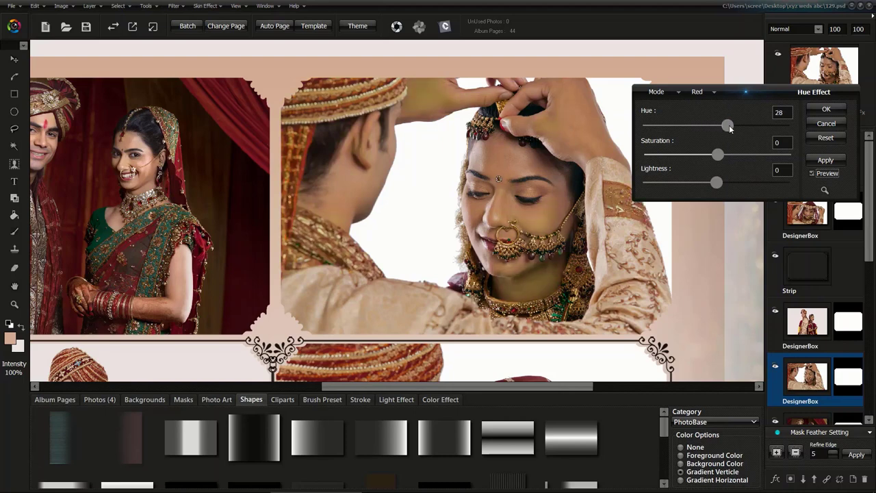
pyautogui.click(825, 124)
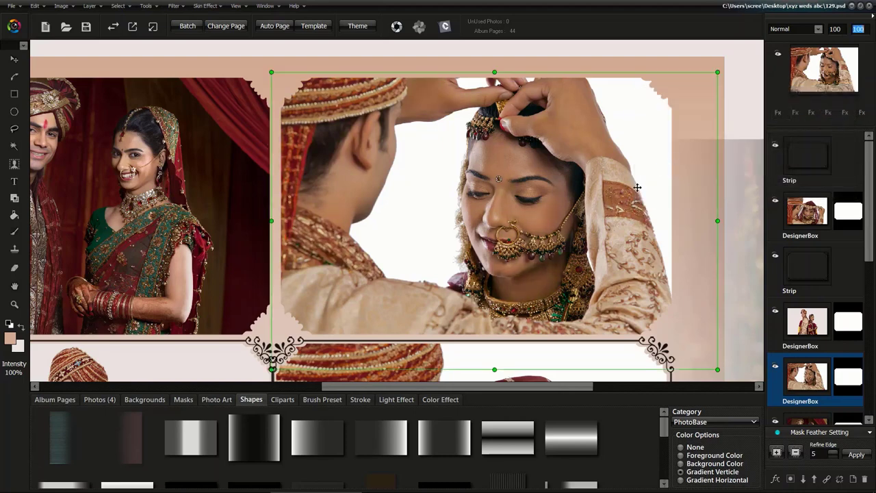
# Step: Save the finished album page as an Adobe Photoshop file named 2 in the xyz weds abc folder
pyautogui.scroll(-1, 525, 189)
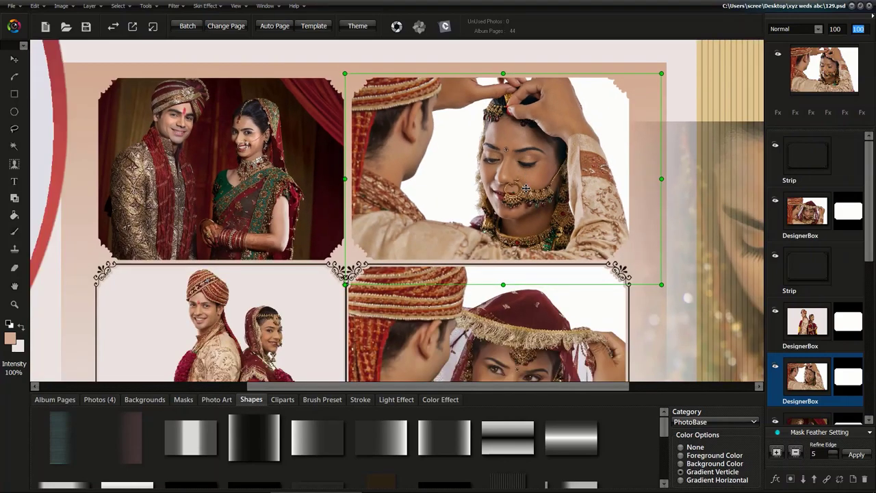
pyautogui.scroll(-1, 525, 188)
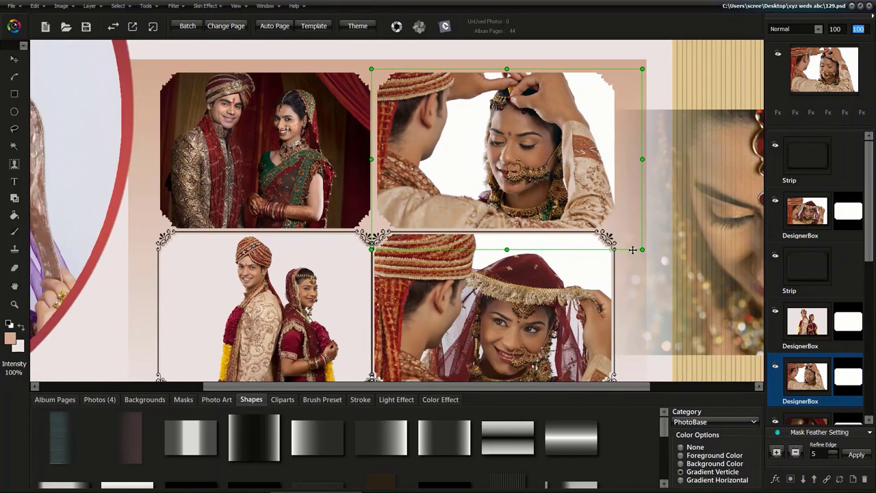
pyautogui.click(525, 327)
pyautogui.scroll(-2, 525, 327)
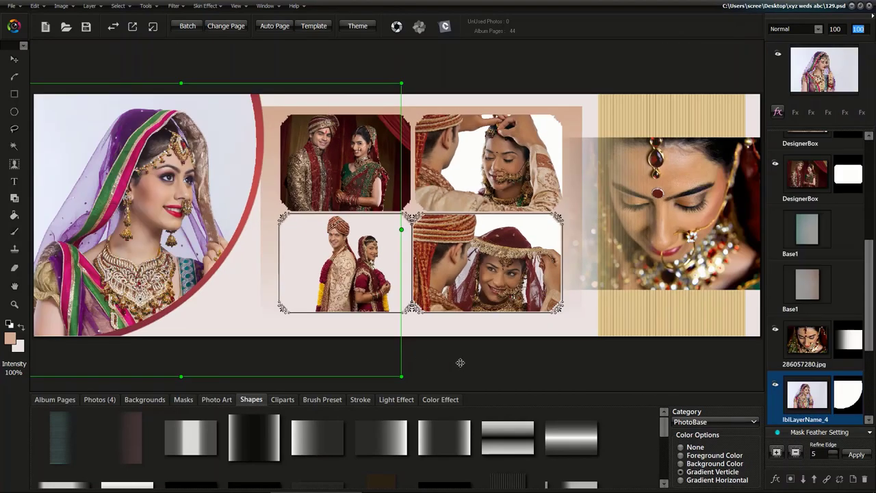
pyautogui.hotkey('ctrl', 's')
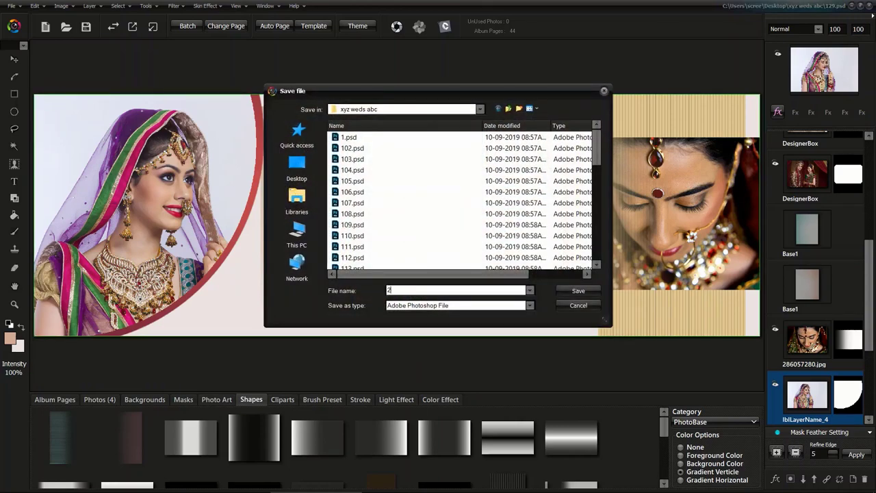
pyautogui.press('Return')
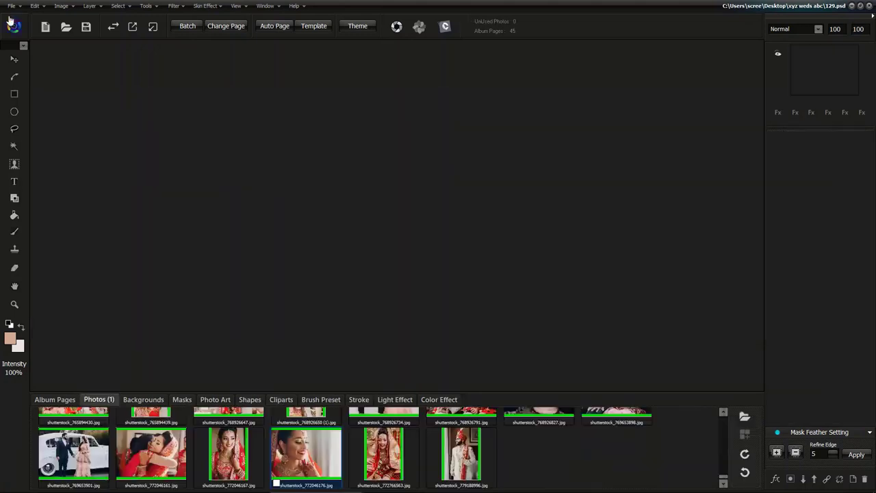
# Step: Create a new 36 x 12 inch image at 200 DPI filled with the background colour
pyautogui.click(12, 8)
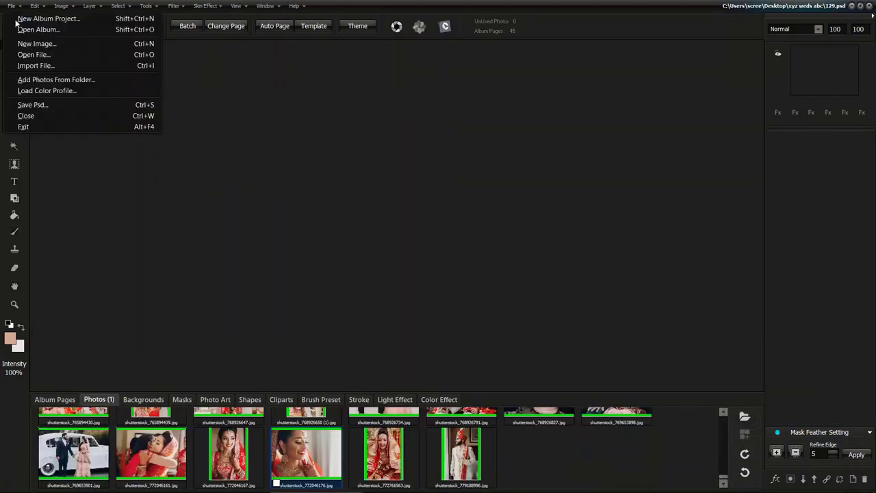
pyautogui.click(30, 43)
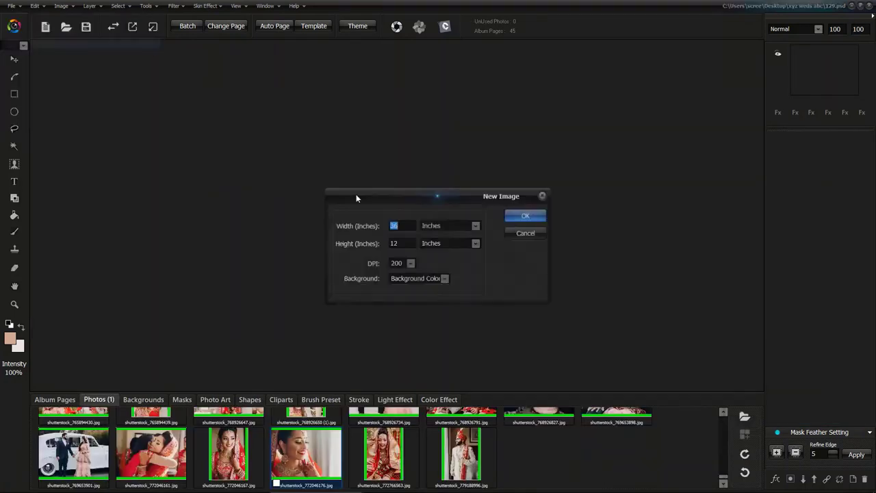
pyautogui.click(525, 215)
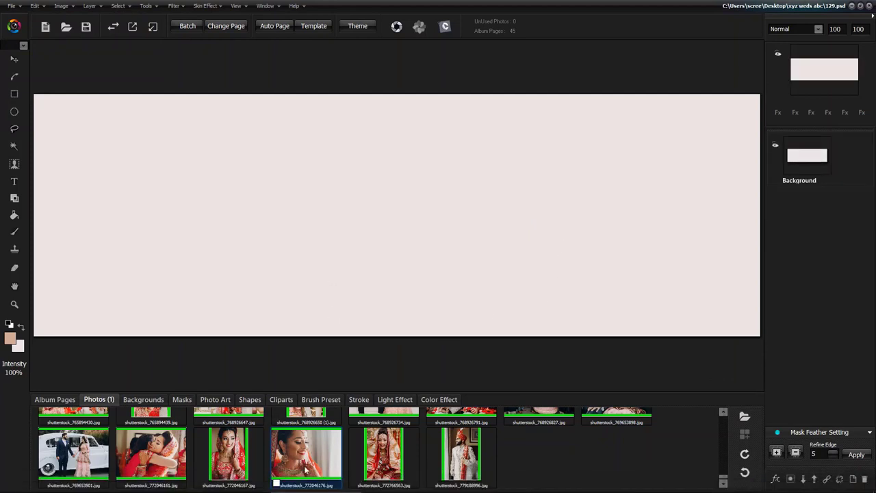
# Step: Place shutterstock_772046176.jpg over the page's left half and fade its right side into the background with Instant Feather
pyautogui.moveTo(306, 469); pyautogui.dragTo(406, 402)
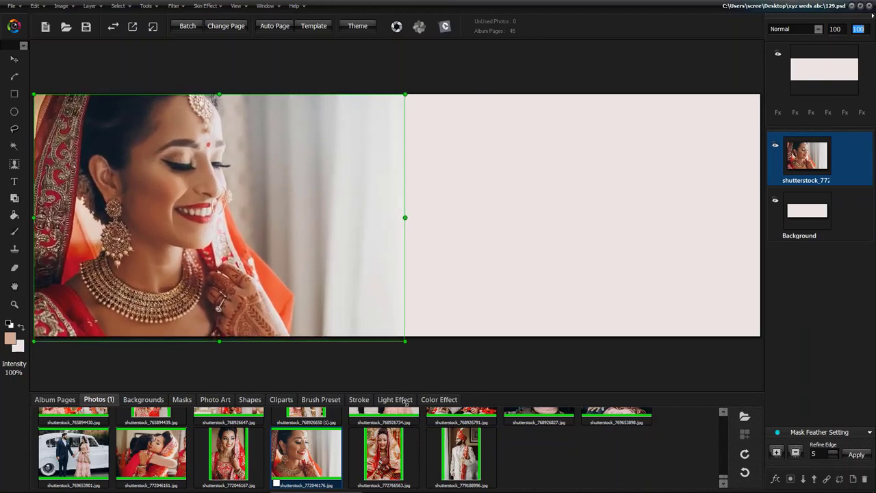
pyautogui.moveTo(225, 269); pyautogui.dragTo(218, 268)
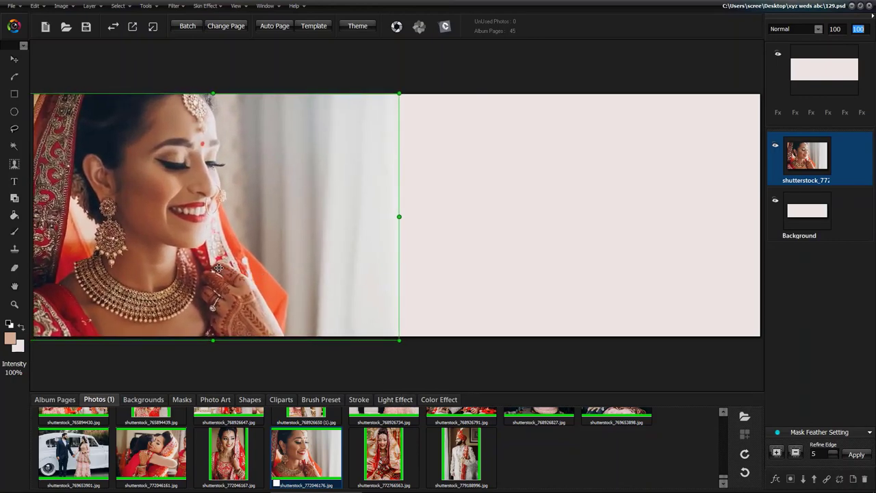
pyautogui.click(116, 7)
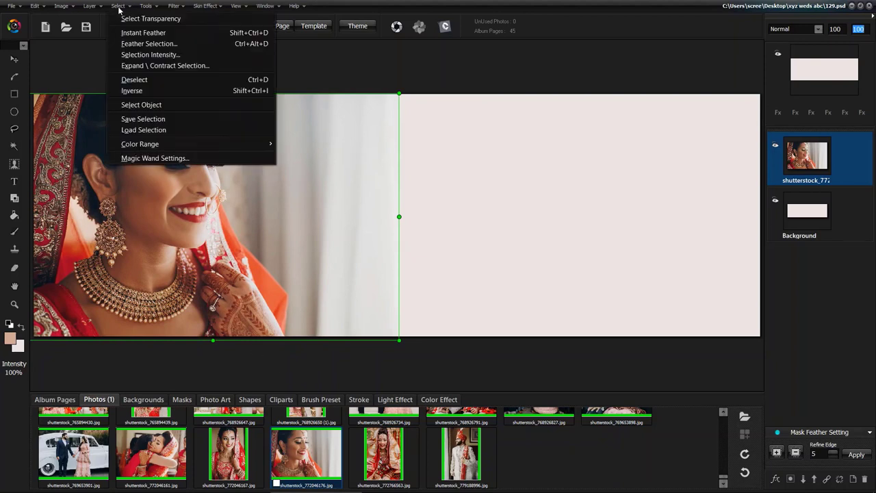
pyautogui.click(153, 32)
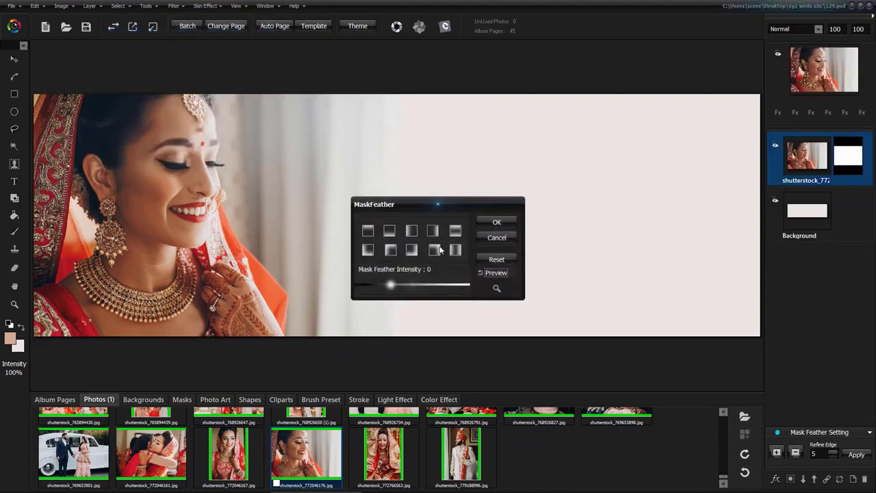
pyautogui.click(438, 234)
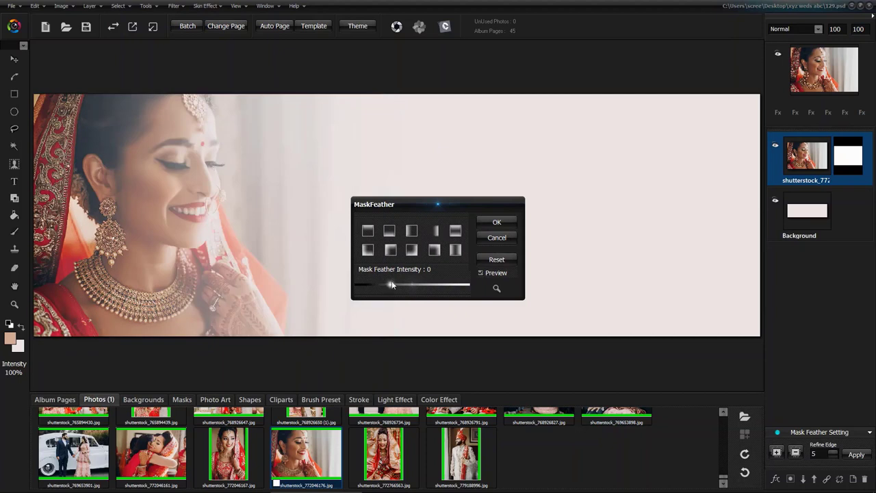
pyautogui.moveTo(412, 293); pyautogui.dragTo(403, 293)
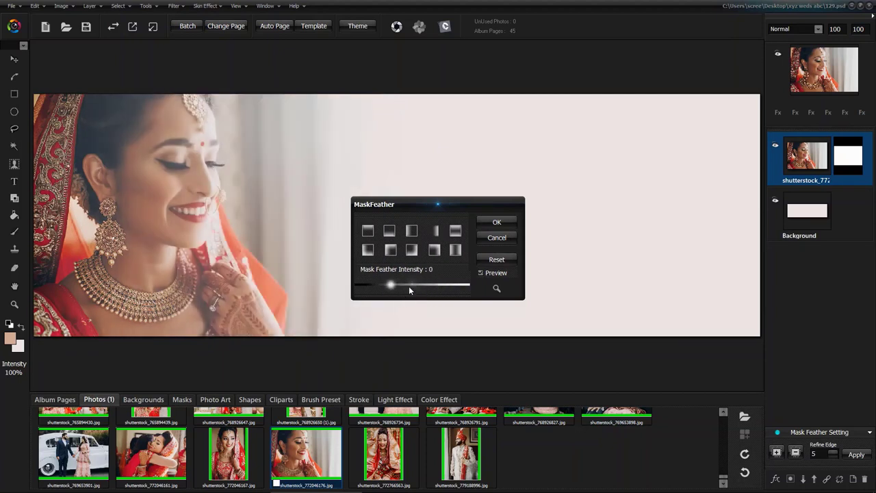
pyautogui.click(498, 222)
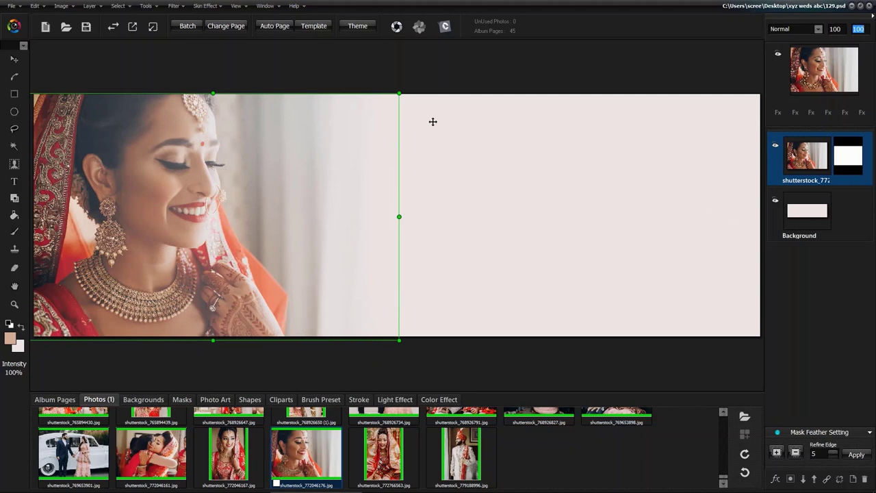
pyautogui.click(442, 349)
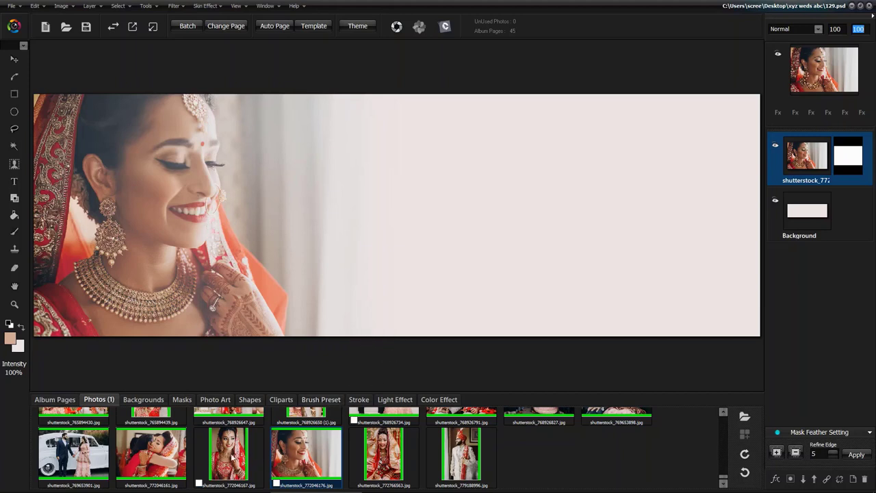
# Step: Add the bride portrait shutterstock_772046167.jpg at the page's right end and enlarge it to fill the page height
pyautogui.click(233, 457)
pyautogui.scroll(1, 322, 467)
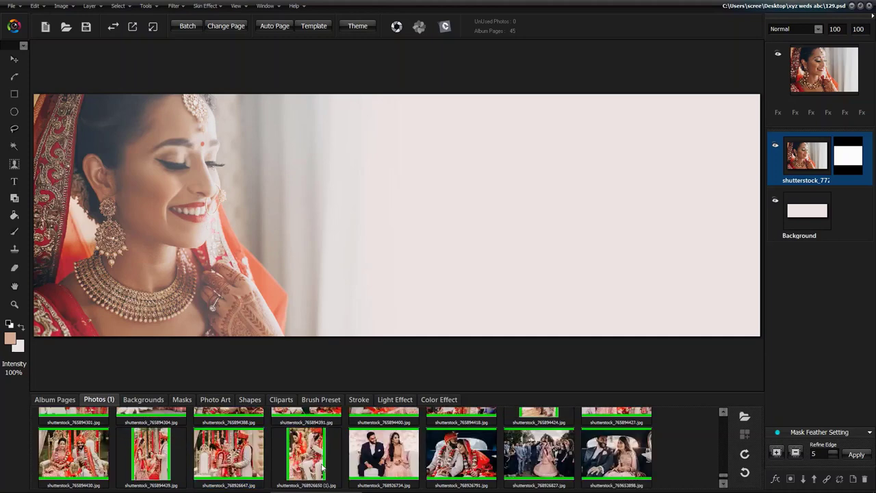
pyautogui.scroll(1, 321, 468)
pyautogui.scroll(-2, 322, 467)
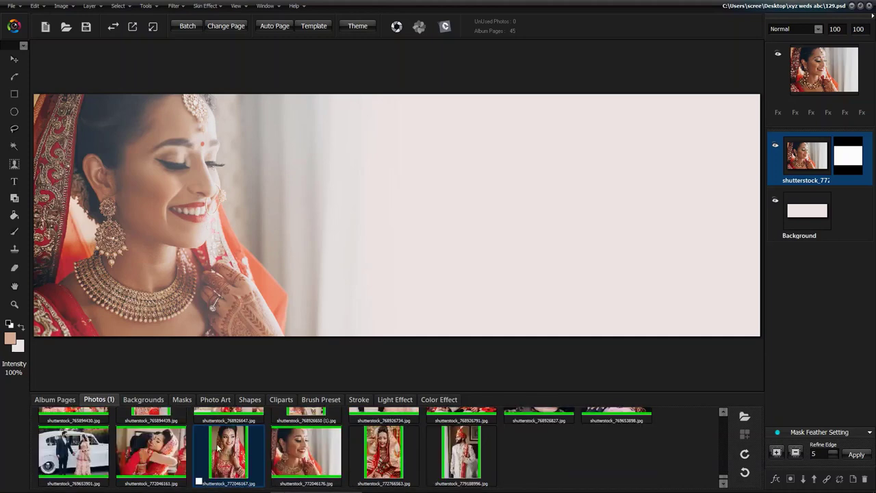
pyautogui.moveTo(226, 458); pyautogui.dragTo(427, 239)
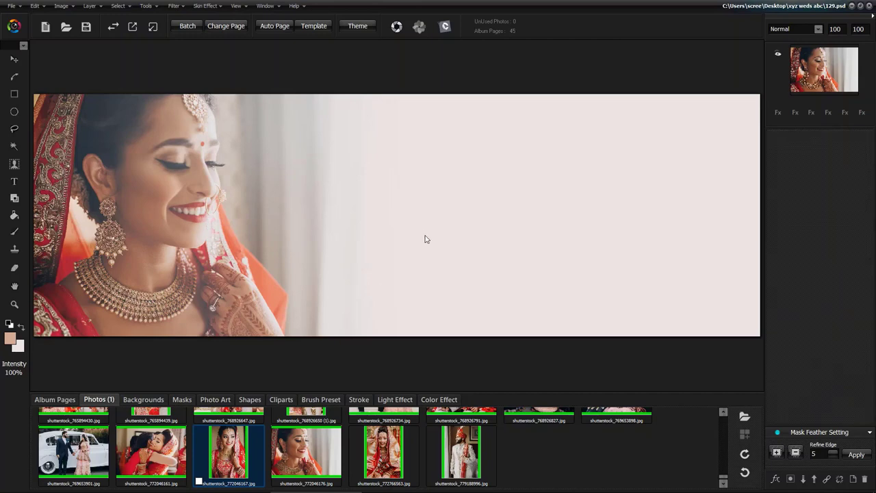
pyautogui.moveTo(103, 171); pyautogui.dragTo(709, 182)
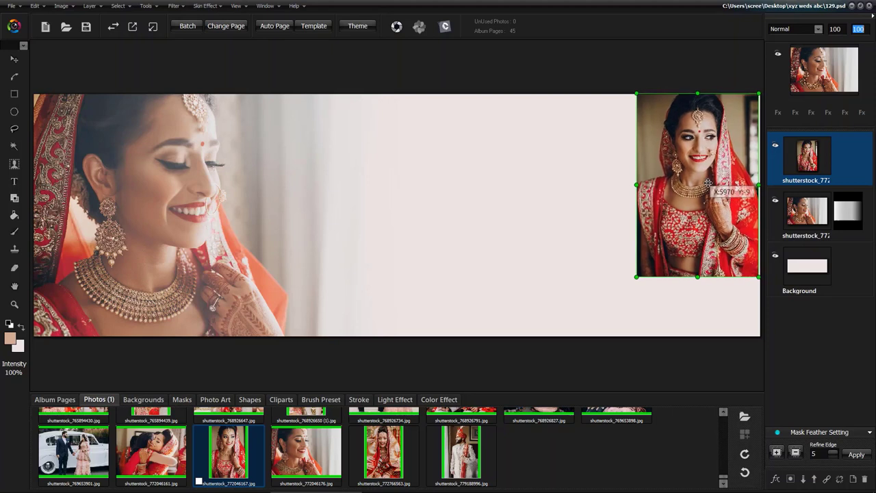
pyautogui.moveTo(639, 276); pyautogui.dragTo(592, 344)
pyautogui.moveTo(665, 273); pyautogui.dragTo(667, 270)
pyautogui.click(549, 365)
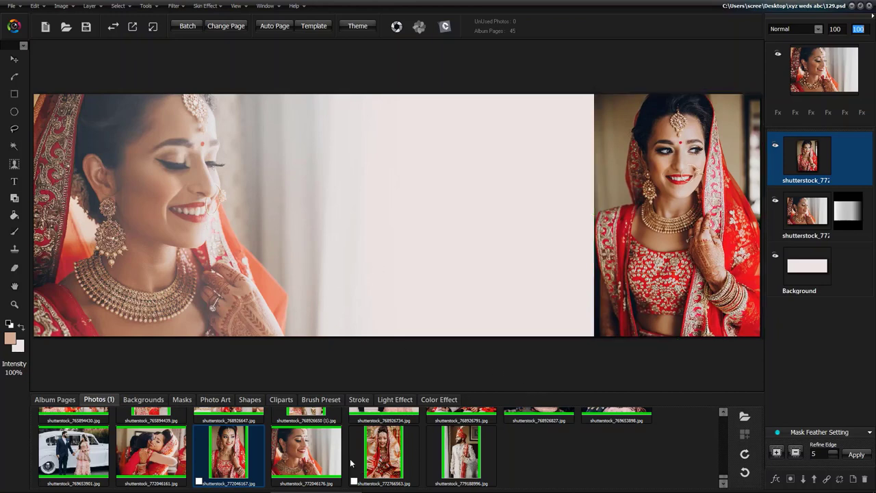
pyautogui.click(283, 460)
pyautogui.scroll(1, 283, 464)
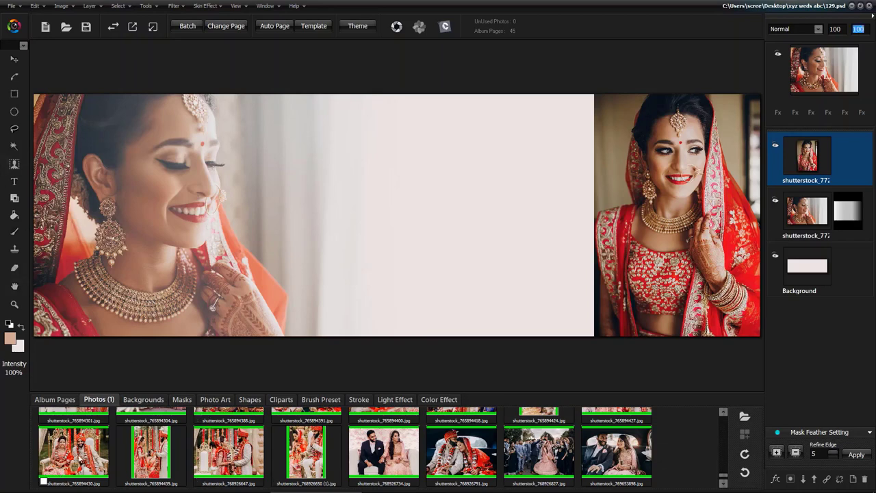
pyautogui.click(80, 457)
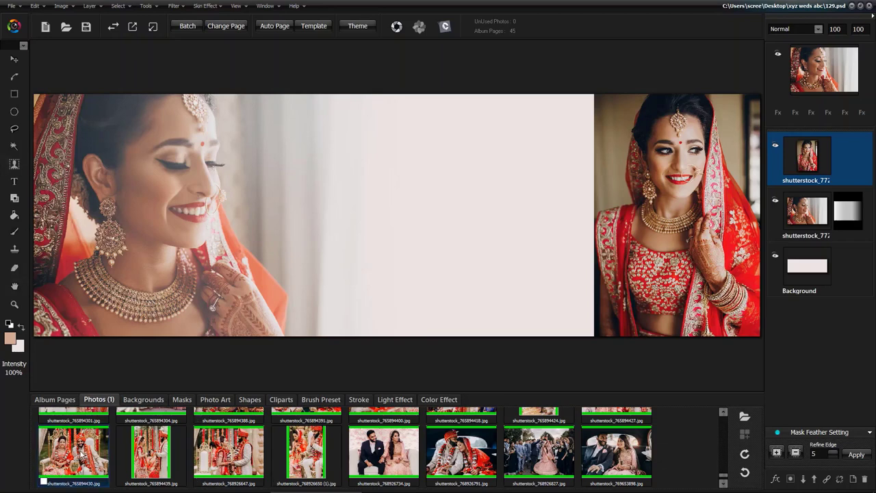
pyautogui.keyDown('ctrl'); pyautogui.click(141, 446); pyautogui.keyUp('ctrl')
pyautogui.keyDown('ctrl'); pyautogui.click(223, 454); pyautogui.keyUp('ctrl')
pyautogui.keyDown('ctrl'); pyautogui.click(311, 452); pyautogui.keyUp('ctrl')
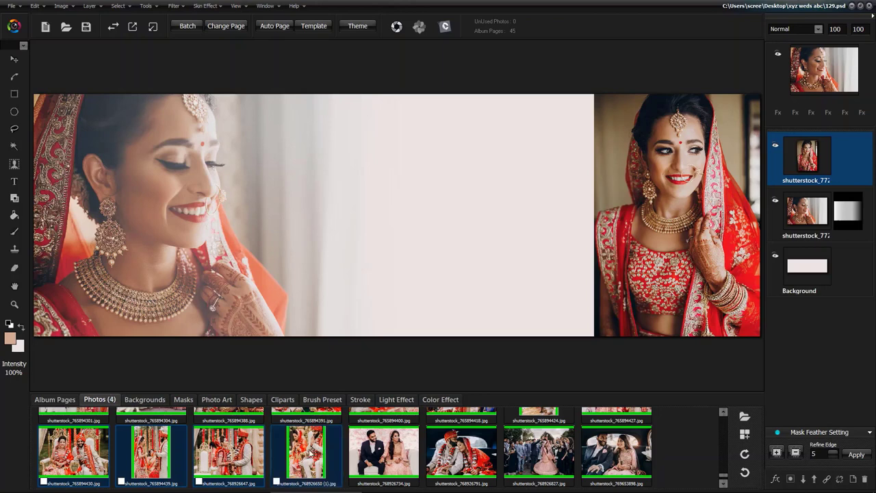
pyautogui.click(744, 436)
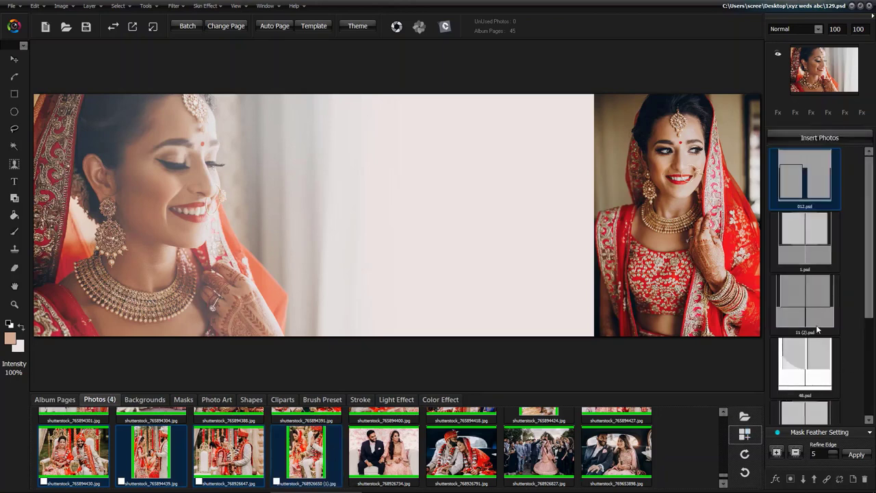
pyautogui.click(805, 300)
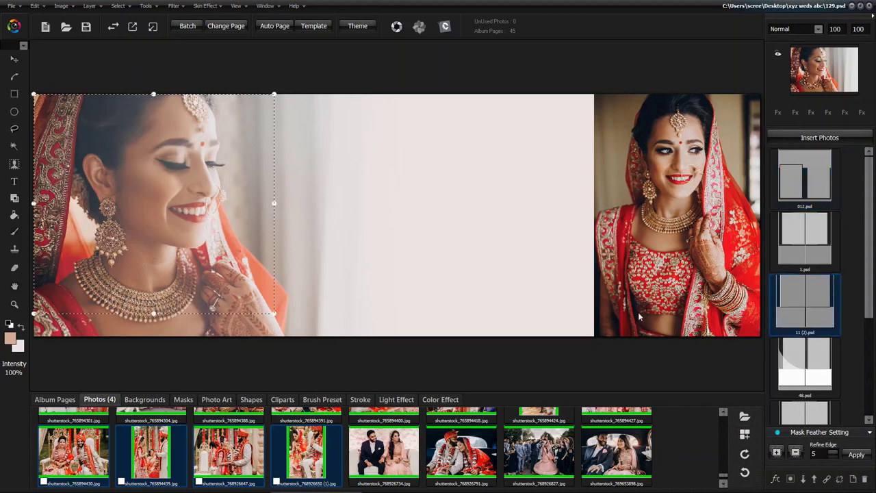
# Step: Fit the layout frame to the full page height in the gap between the two bride portraits and insert the four photos
pyautogui.moveTo(141, 191); pyautogui.dragTo(389, 190)
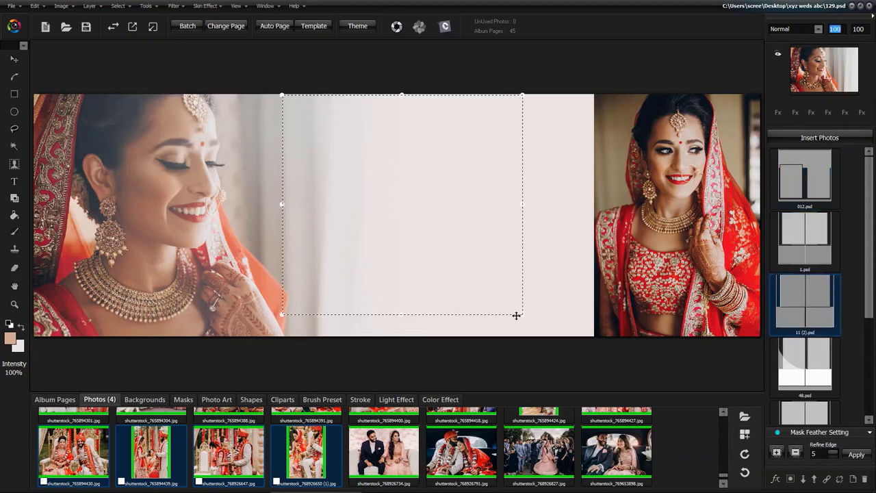
pyautogui.moveTo(521, 316); pyautogui.dragTo(561, 336)
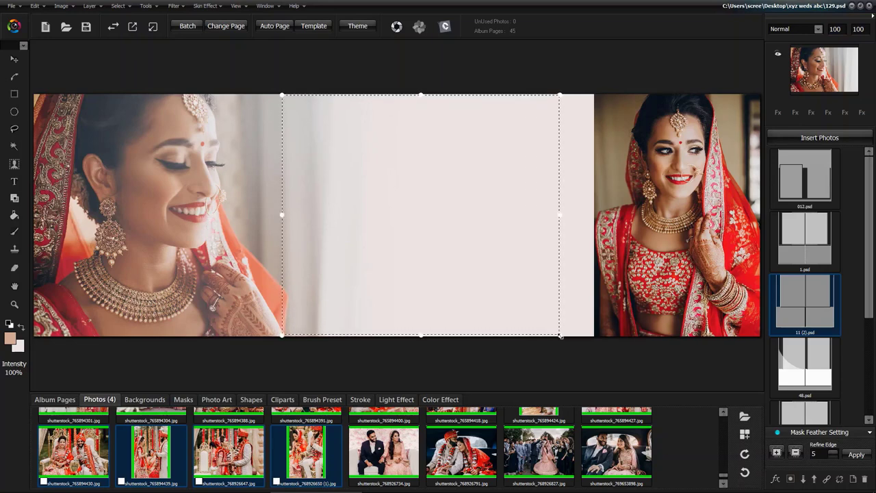
pyautogui.moveTo(495, 264); pyautogui.dragTo(502, 264)
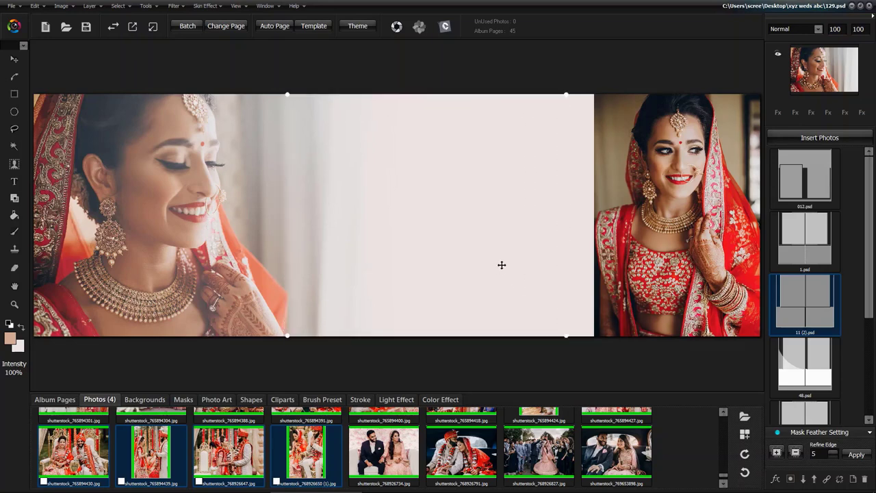
pyautogui.click(835, 138)
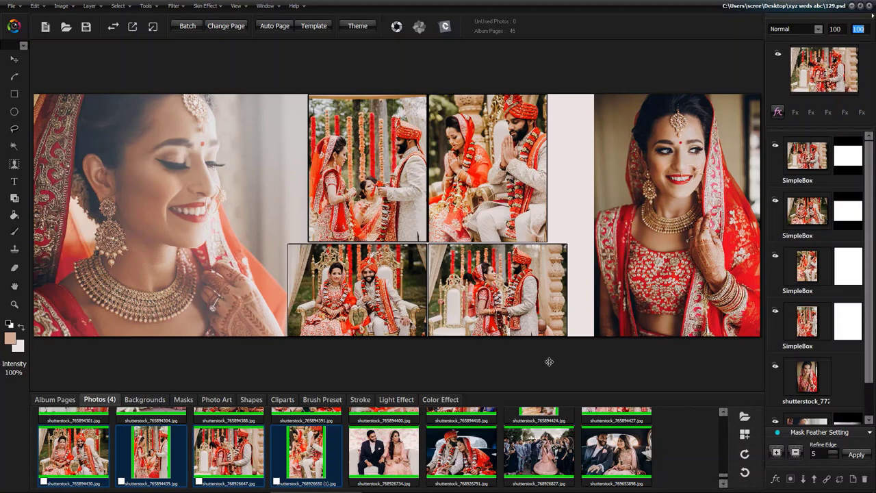
# Step: Open the Color Balance adjustment for the bride portrait at the page's right end
pyautogui.click(691, 218)
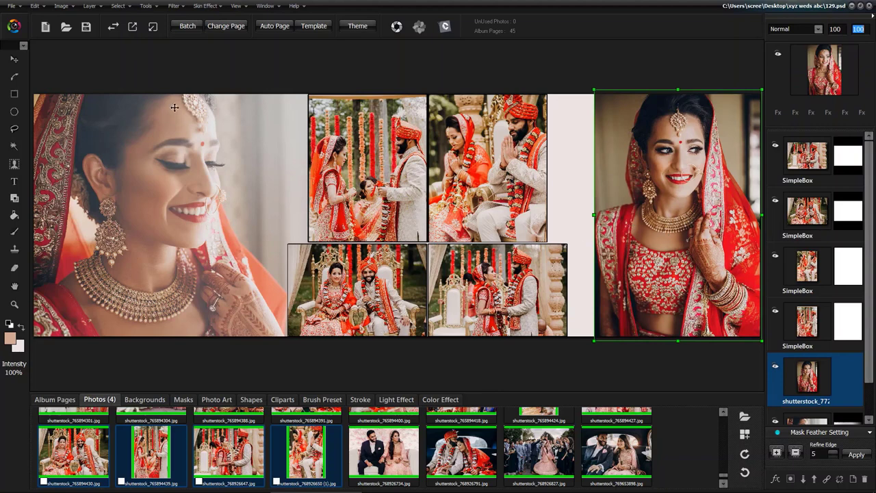
pyautogui.click(61, 5)
pyautogui.moveTo(137, 32)
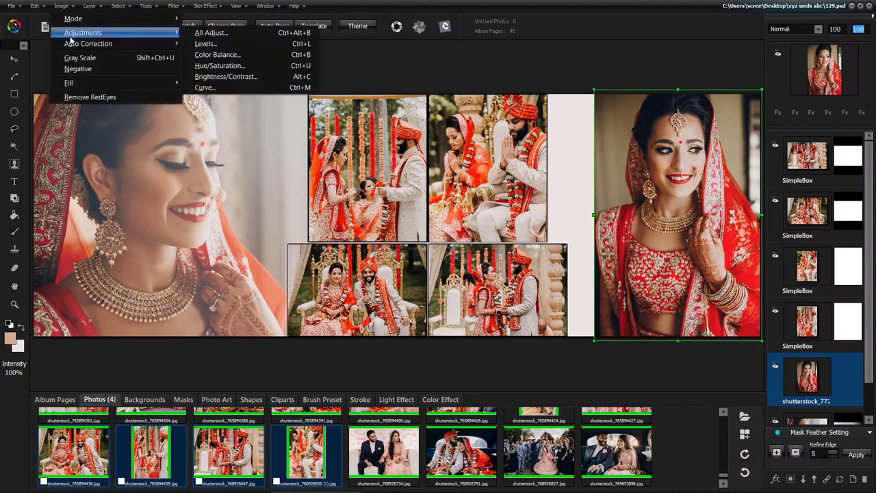
pyautogui.click(223, 55)
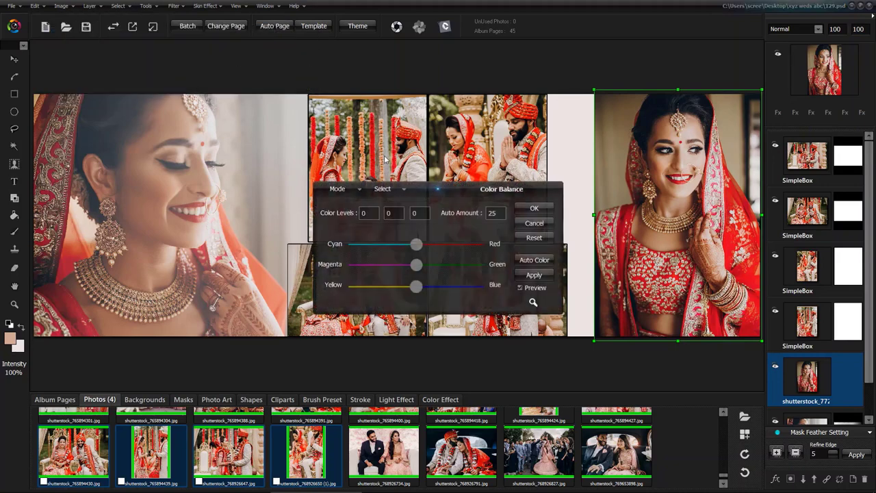
pyautogui.click(534, 303)
pyautogui.click(534, 303)
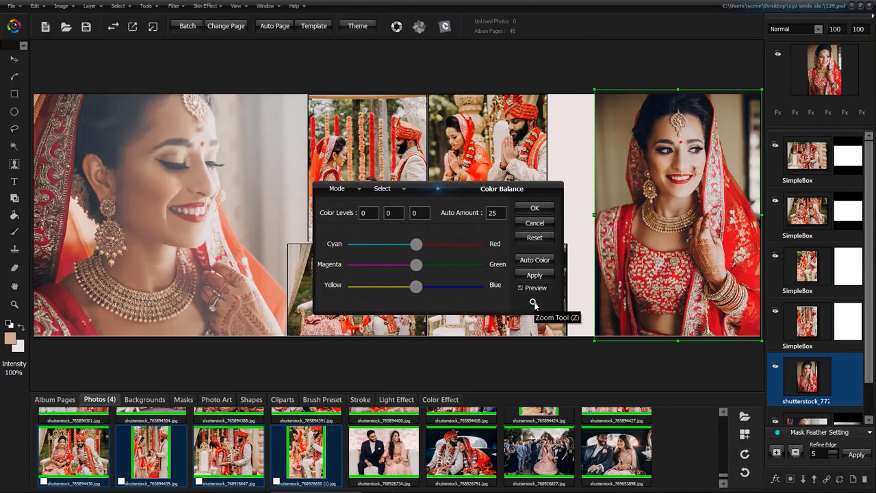
pyautogui.click(533, 303)
pyautogui.click(533, 303)
pyautogui.click(533, 303)
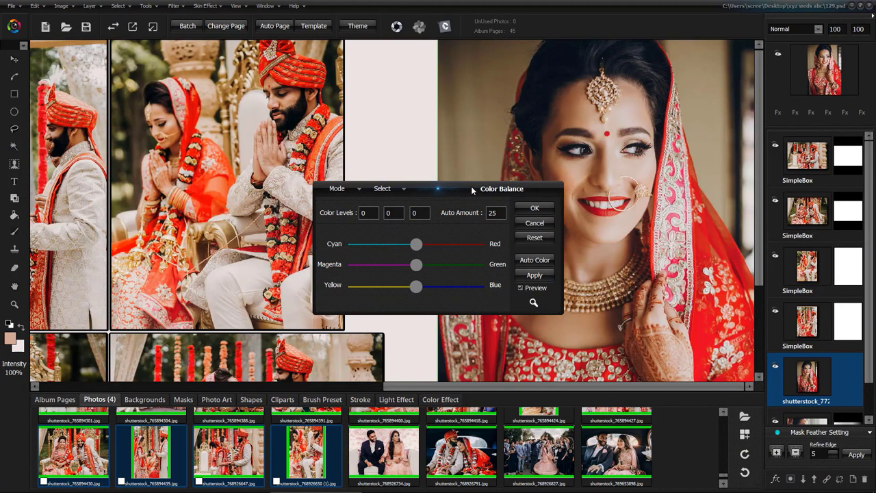
pyautogui.moveTo(468, 189); pyautogui.dragTo(219, 148)
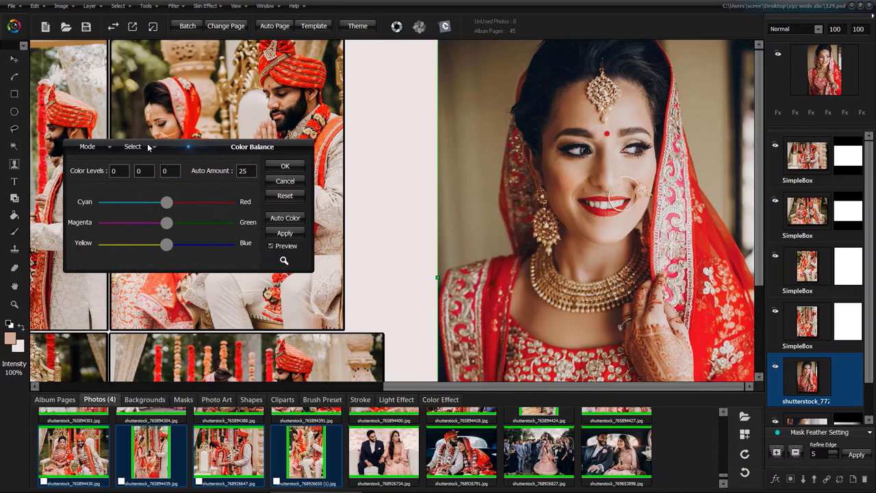
# Step: Try Auto Color with an amount of 25 on all colours of the bride portrait
pyautogui.moveTo(163, 203); pyautogui.dragTo(156, 205)
pyautogui.click(284, 196)
pyautogui.click(293, 224)
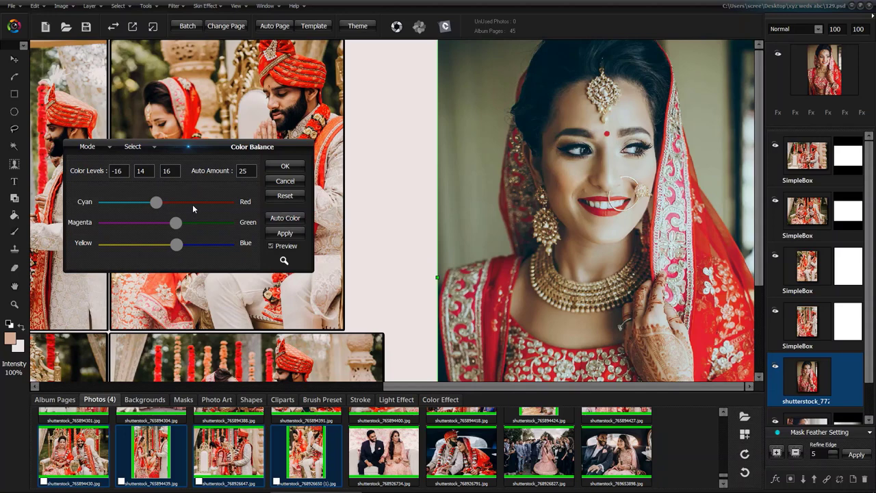
# Step: Restrict Color Balance to Skin Tone and apply Auto Color with an amount of 25 to the bride portrait
pyautogui.click(146, 147)
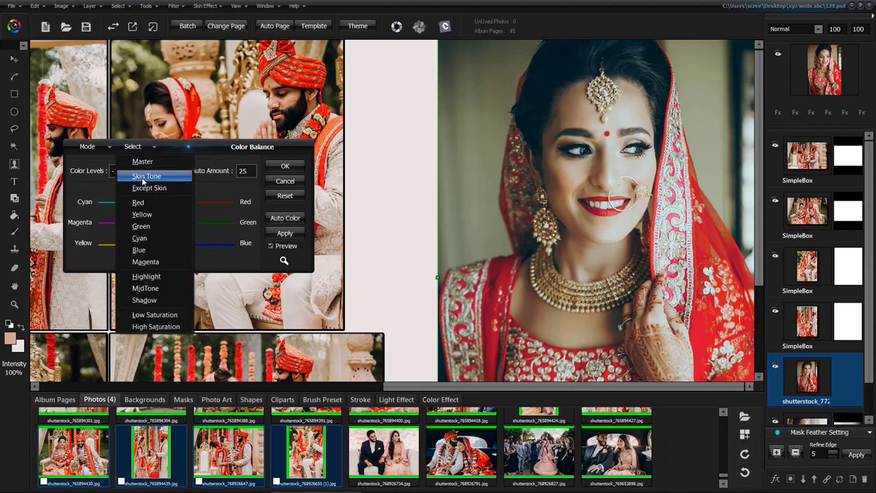
pyautogui.click(144, 177)
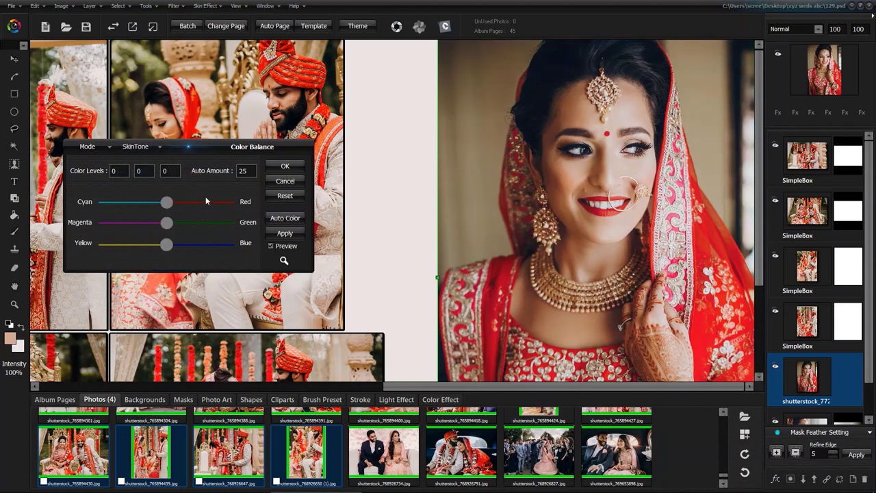
pyautogui.click(284, 221)
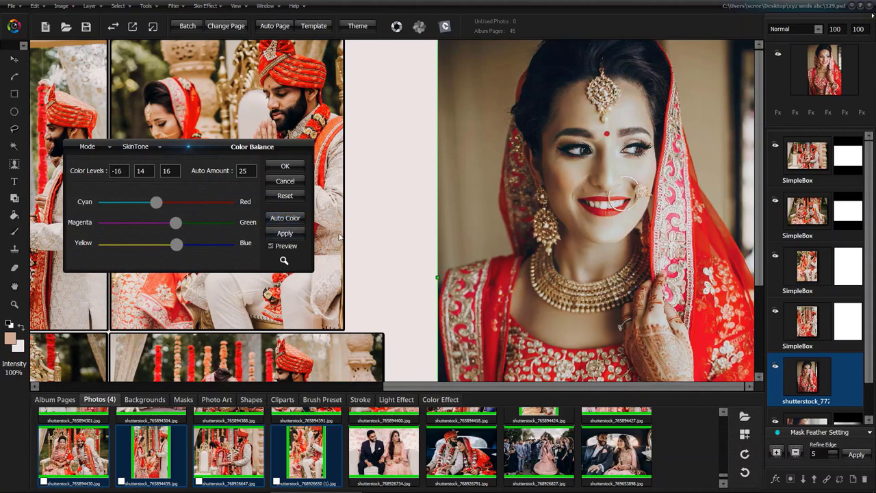
pyautogui.click(285, 165)
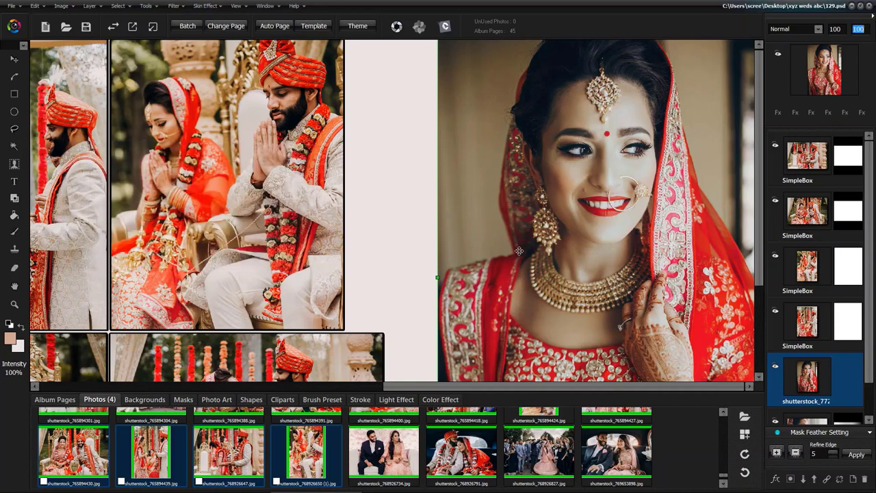
# Step: Lower the bride portrait's saturation to -50 for Skin Tone only with the Hue/Saturation adjustment
pyautogui.click(69, 9)
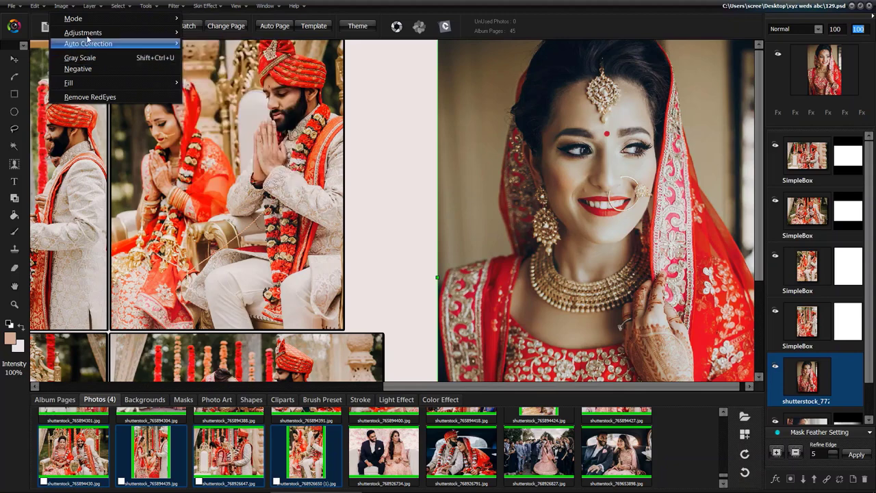
pyautogui.moveTo(89, 34)
pyautogui.click(214, 66)
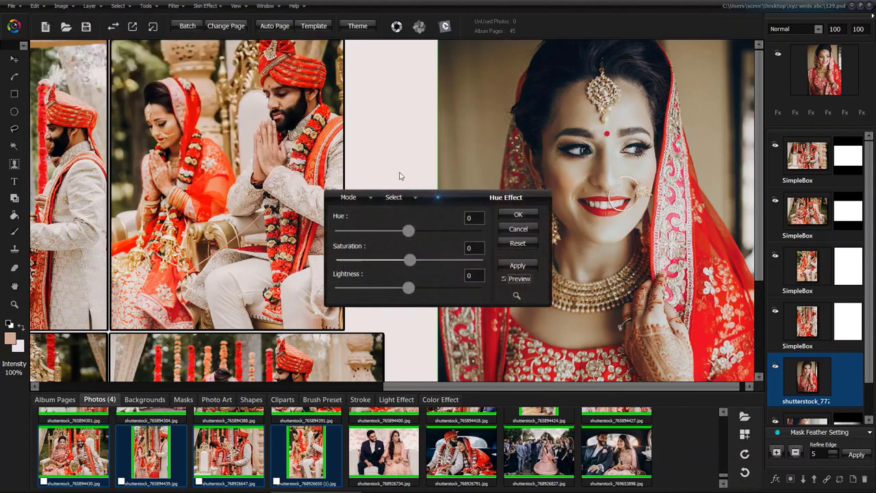
pyautogui.moveTo(449, 200); pyautogui.dragTo(278, 169)
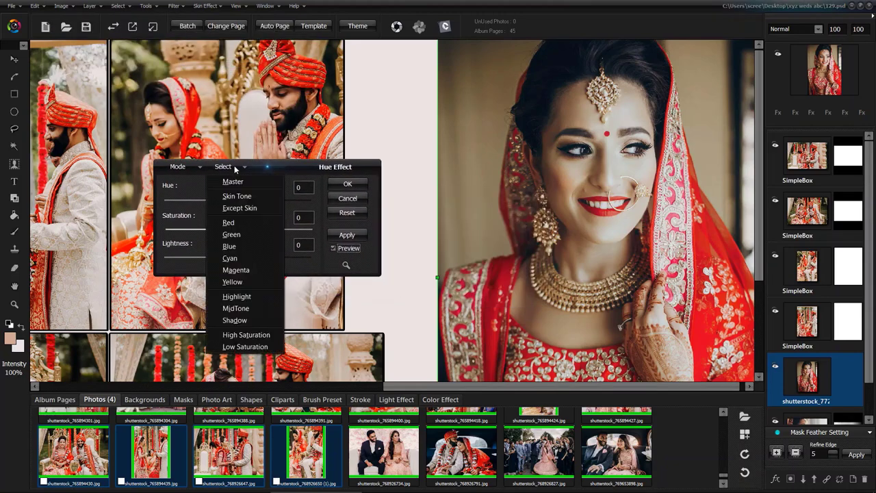
pyautogui.click(237, 169)
pyautogui.click(237, 196)
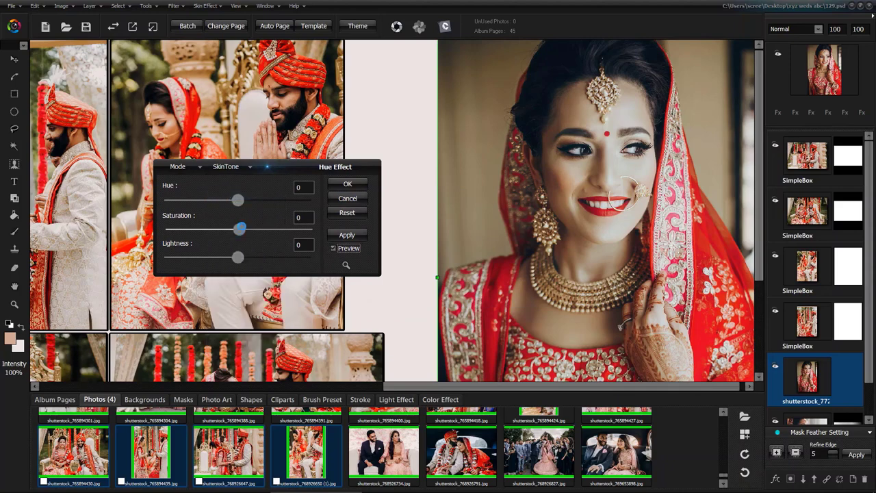
pyautogui.moveTo(240, 232); pyautogui.dragTo(125, 235)
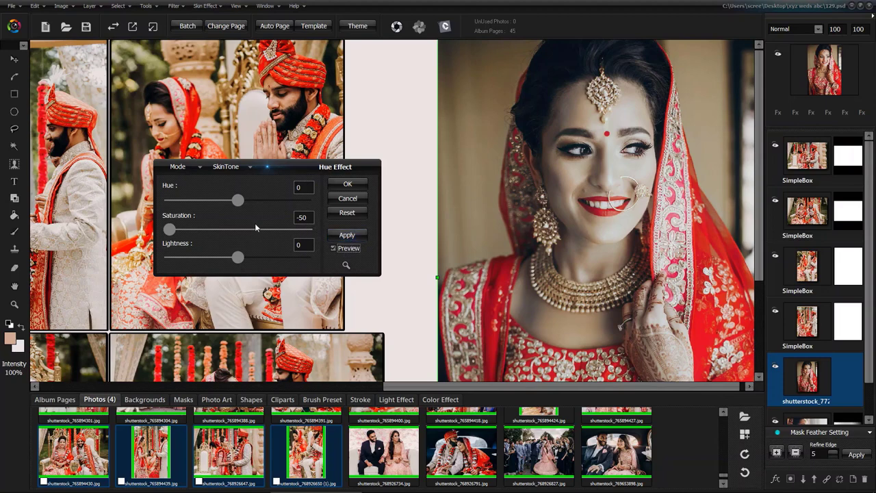
pyautogui.click(347, 185)
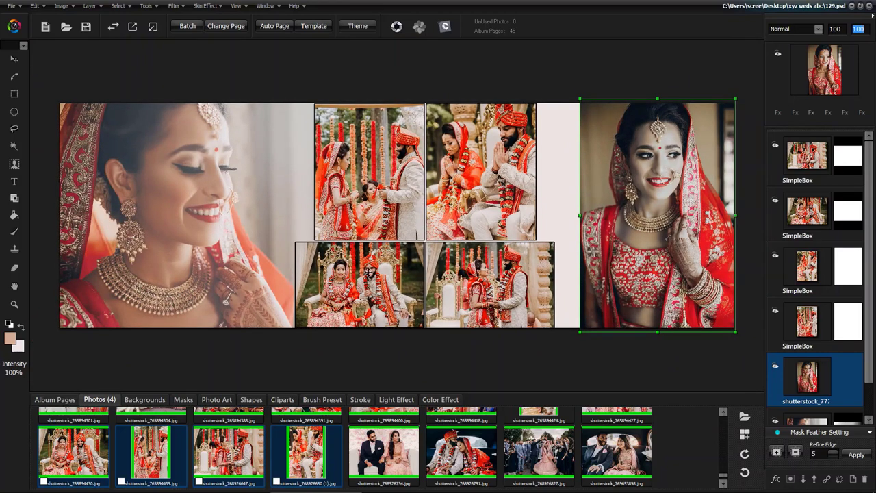
# Step: Open the Color Contrast auto correction for the upper-left photo of the garland ceremony and set its opacity to 96
pyautogui.click(375, 166)
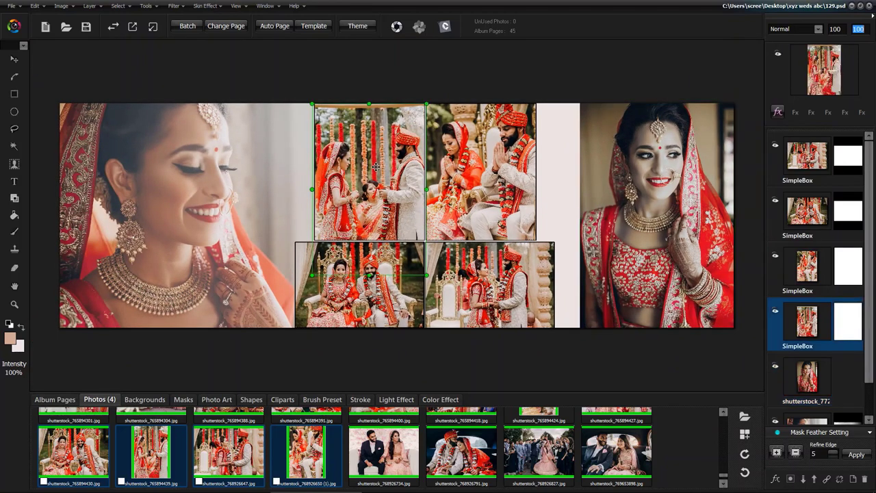
pyautogui.scroll(5, 378, 168)
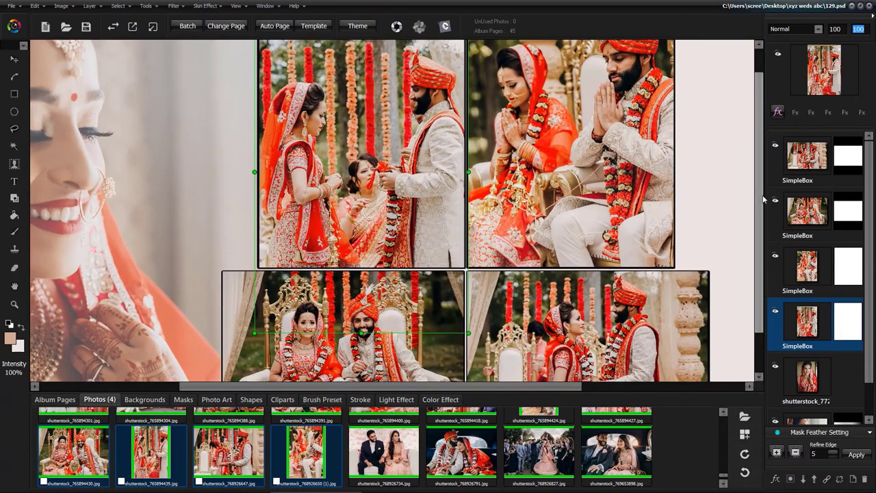
pyautogui.moveTo(759, 191); pyautogui.dragTo(760, 137)
pyautogui.click(62, 7)
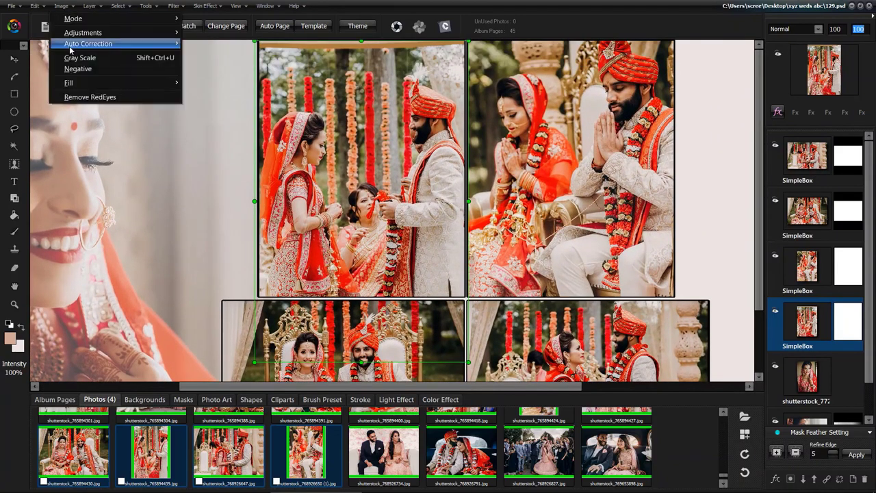
pyautogui.moveTo(72, 44)
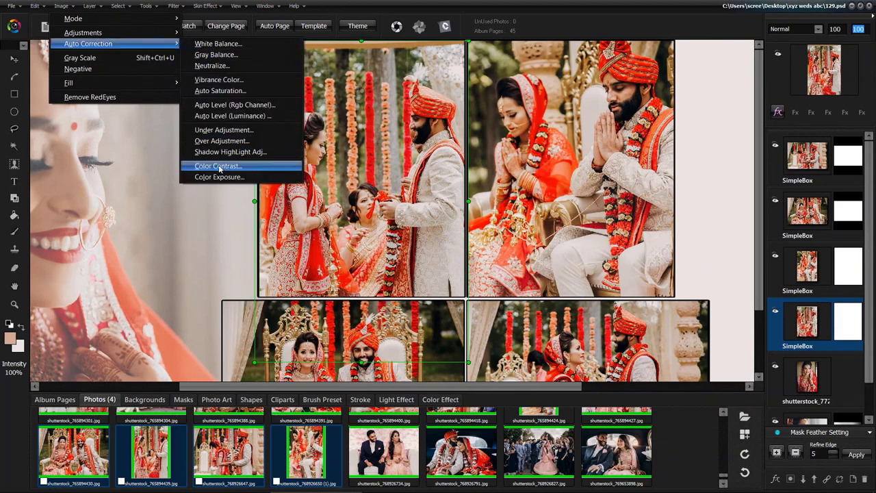
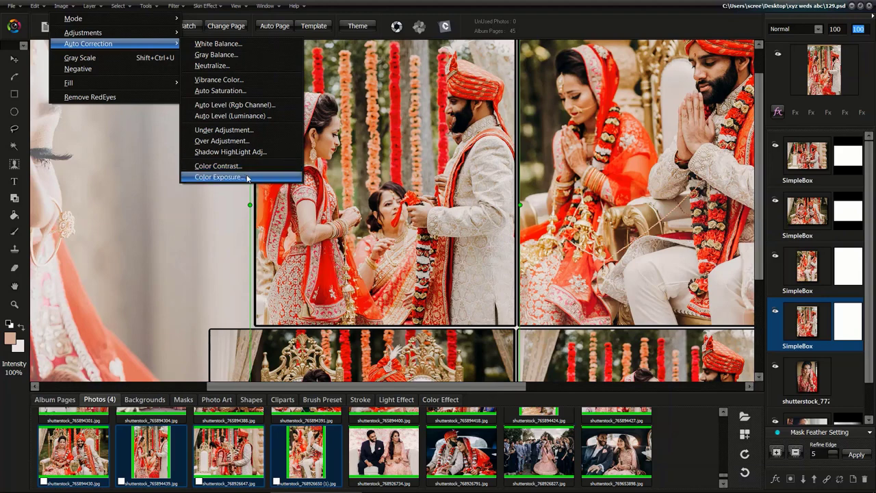
pyautogui.click(245, 165)
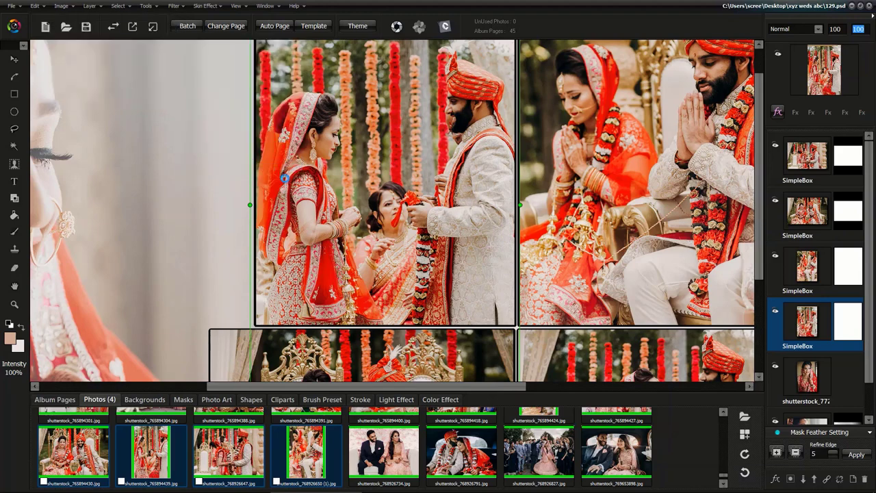
pyautogui.moveTo(453, 205); pyautogui.dragTo(676, 116)
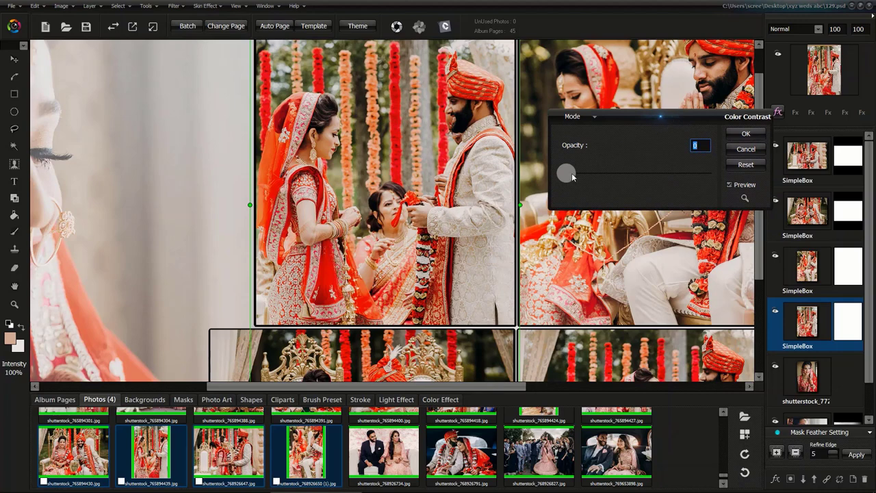
pyautogui.moveTo(571, 172); pyautogui.dragTo(648, 183)
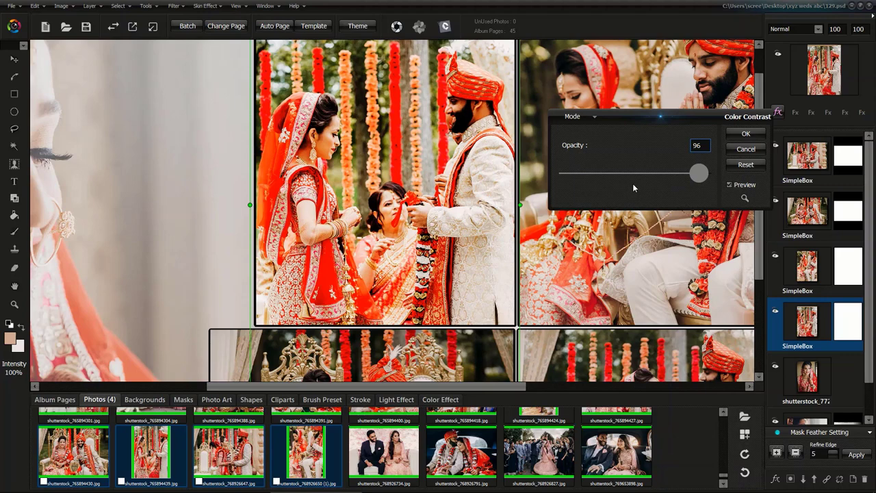
# Step: Compare the garland ceremony photo with and without the Color Contrast preview, and apply the correction
pyautogui.click(729, 185)
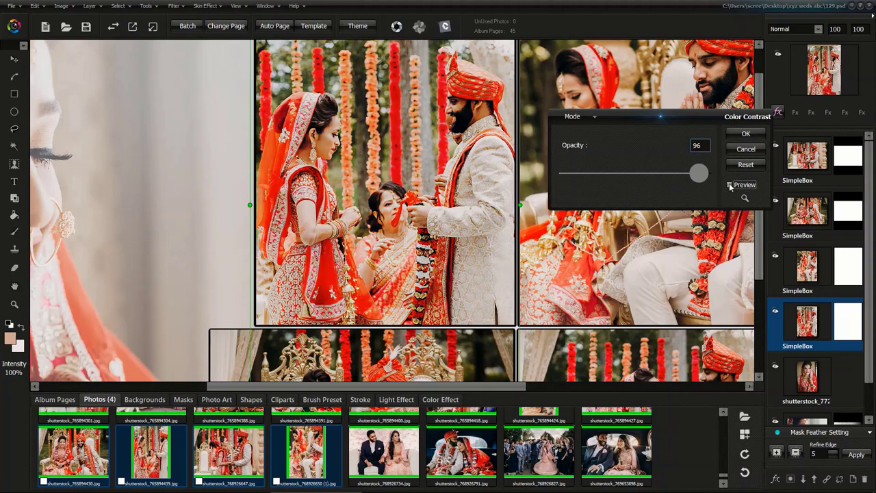
pyautogui.click(730, 185)
pyautogui.click(730, 186)
pyautogui.click(729, 185)
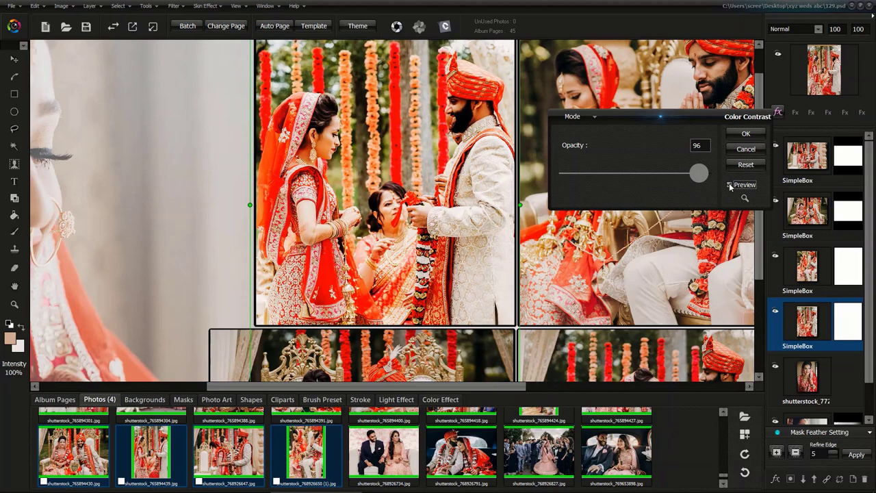
pyautogui.click(730, 185)
pyautogui.click(729, 186)
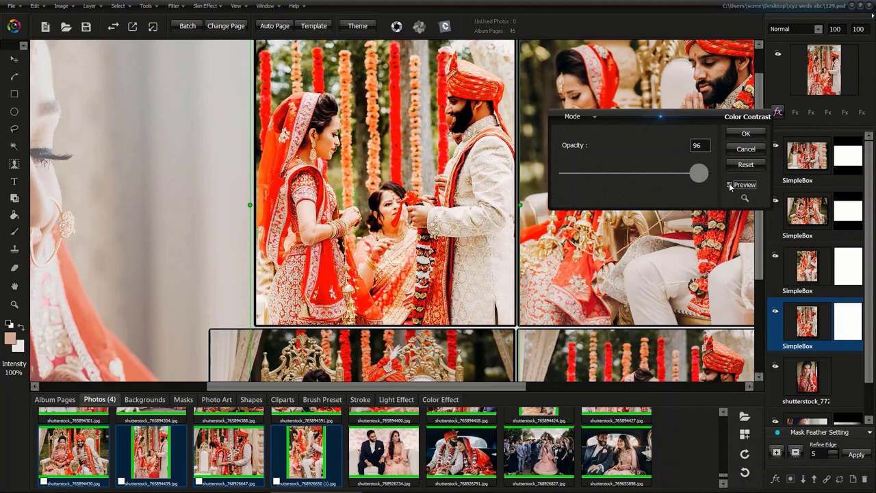
pyautogui.click(746, 133)
# Step: Try the White Balance auto correction at an opacity of 66 on the photo of the praying couple
pyautogui.click(60, 5)
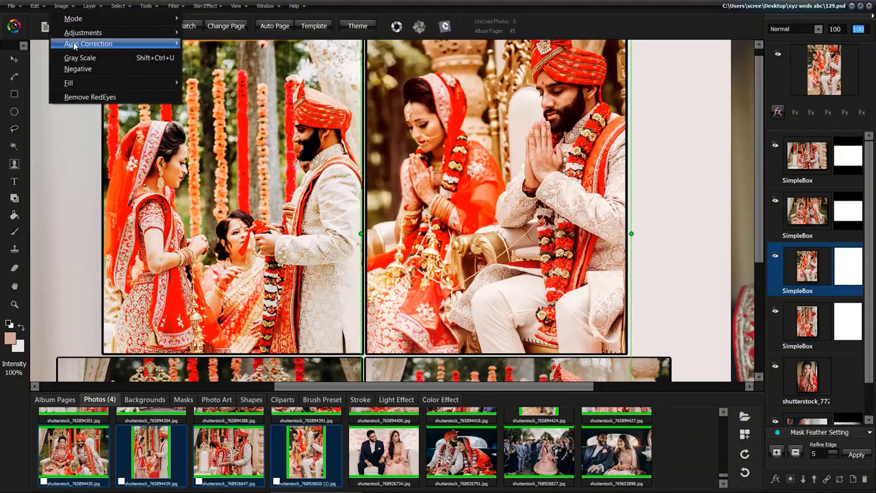
pyautogui.moveTo(173, 43)
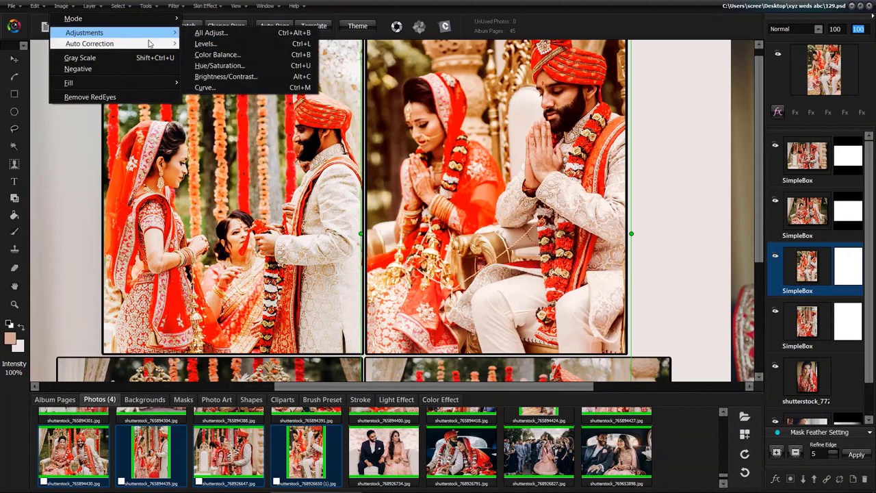
pyautogui.click(209, 44)
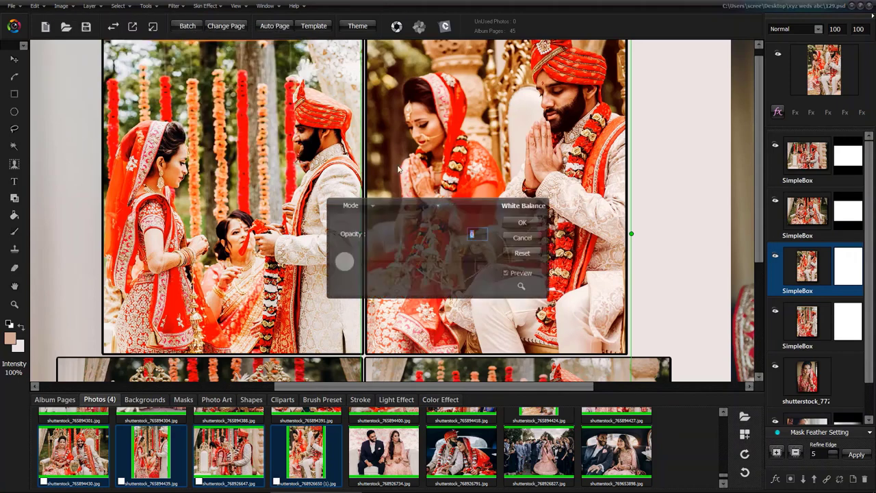
pyautogui.moveTo(420, 204); pyautogui.dragTo(190, 116)
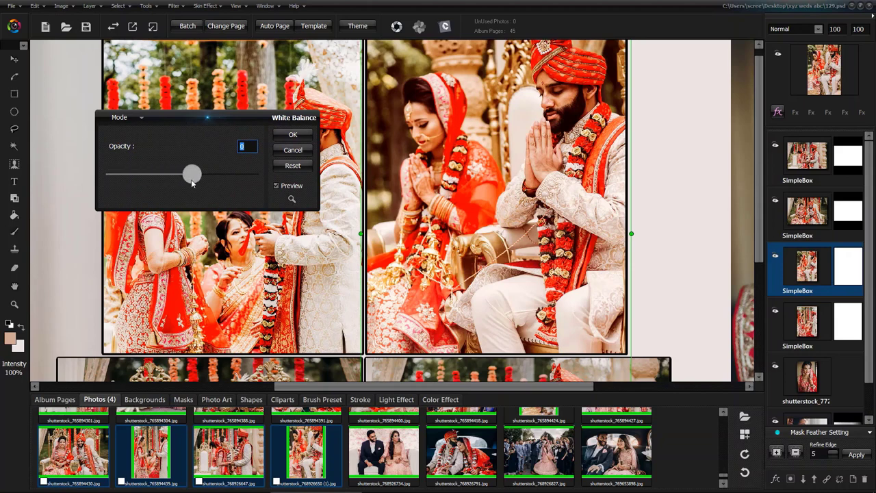
pyautogui.moveTo(191, 179); pyautogui.dragTo(155, 176)
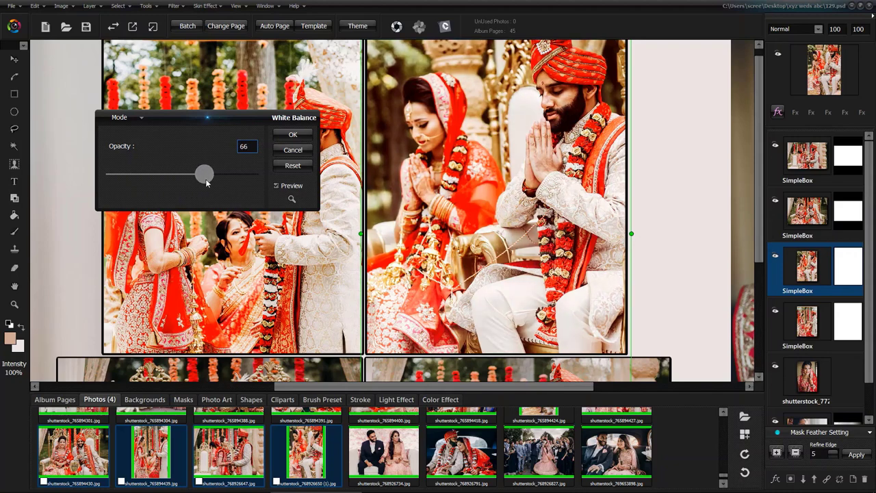
pyautogui.click(293, 149)
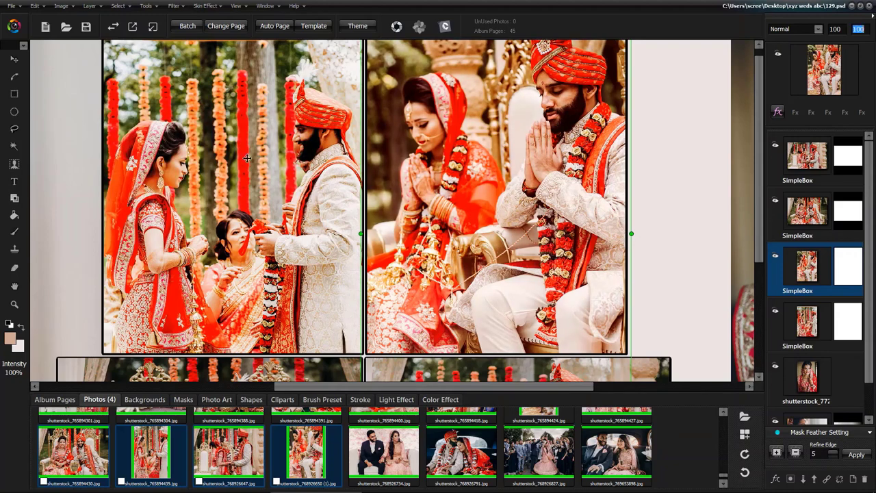
# Step: Apply the Gray Balance auto correction with an opacity of 60 to the photo of the praying couple
pyautogui.click(61, 6)
pyautogui.moveTo(72, 46)
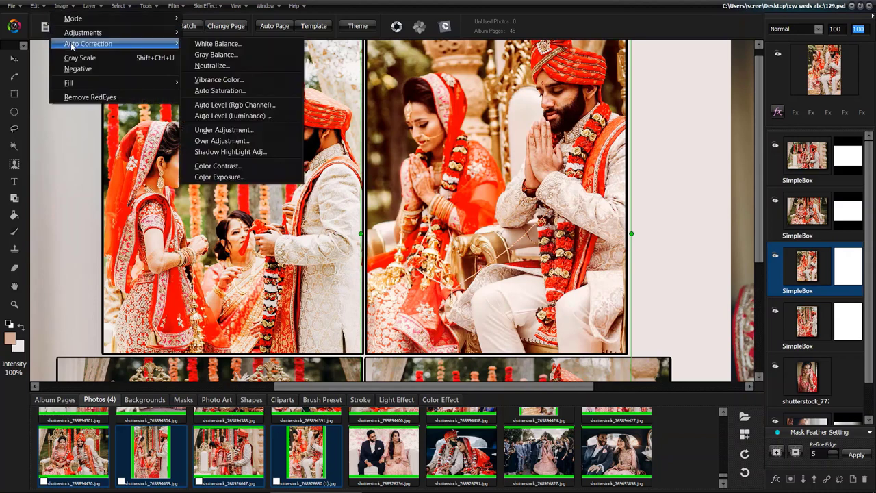
pyautogui.click(213, 57)
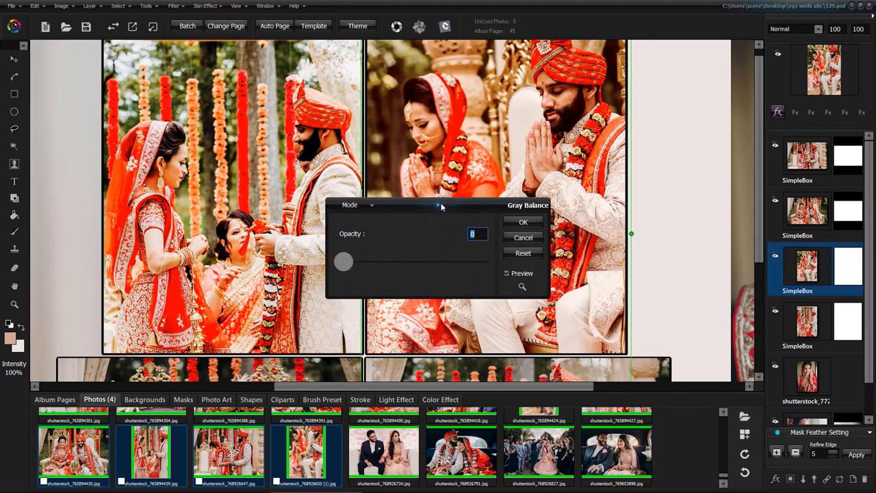
pyautogui.moveTo(441, 203); pyautogui.dragTo(249, 175)
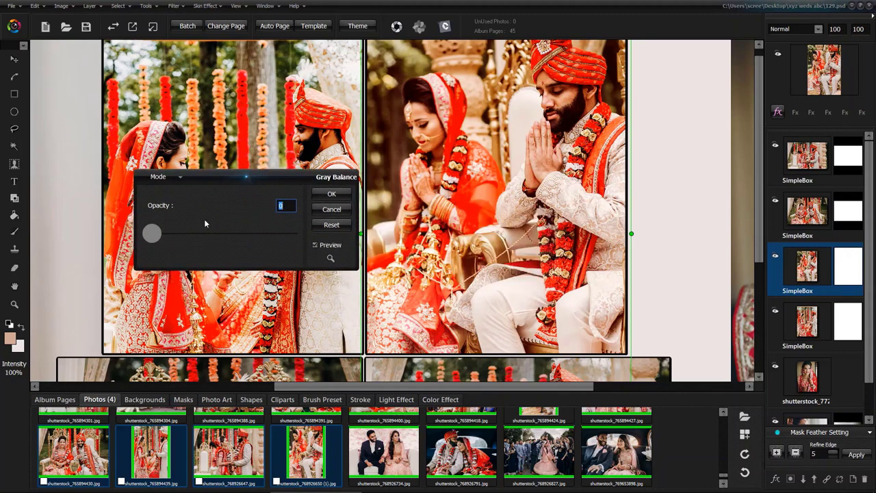
pyautogui.moveTo(153, 234); pyautogui.dragTo(236, 238)
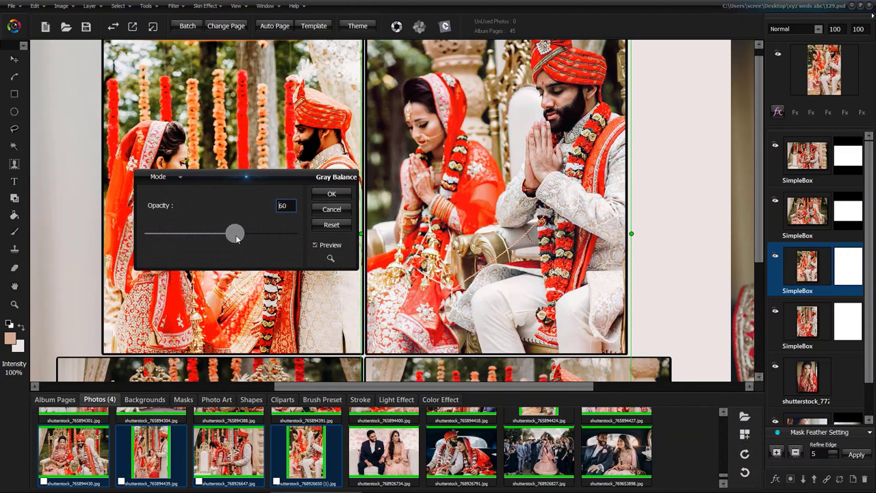
pyautogui.click(332, 194)
# Step: Apply the Gray Balance auto correction with an opacity of 56 to the photo of the garland ceremony
pyautogui.click(224, 167)
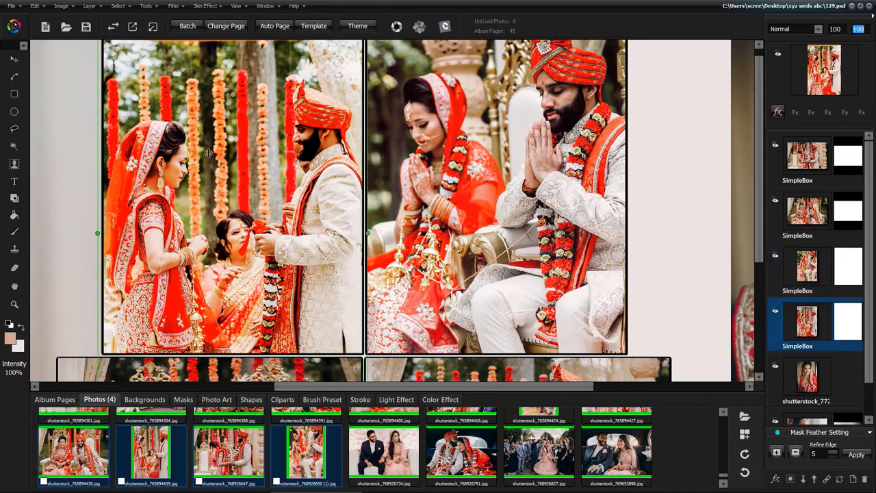
pyautogui.click(58, 6)
pyautogui.click(63, 10)
pyautogui.moveTo(83, 48)
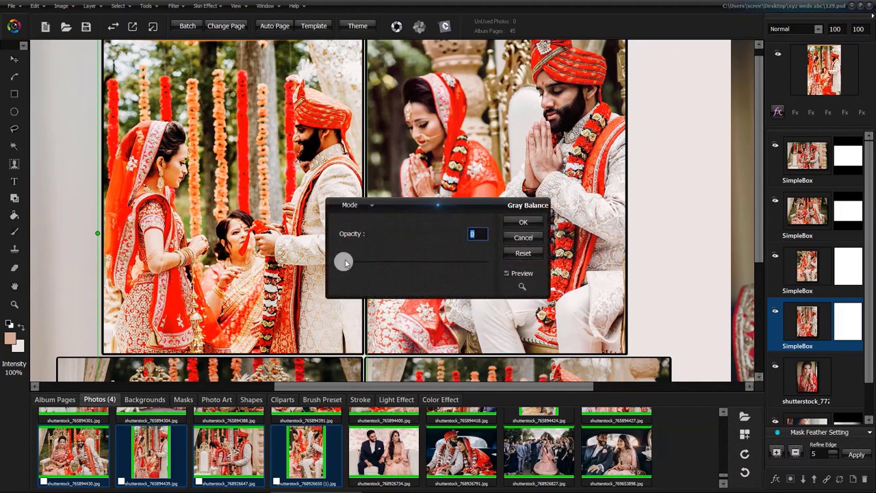
pyautogui.moveTo(345, 260); pyautogui.dragTo(429, 266)
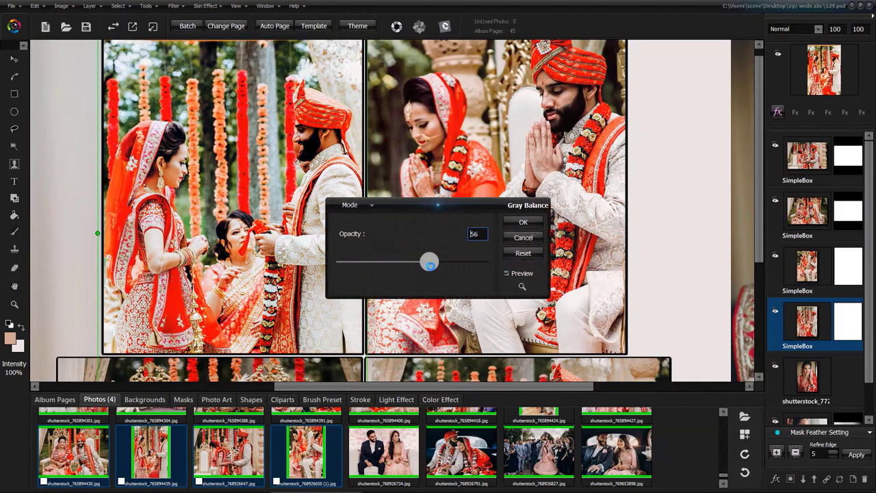
pyautogui.click(523, 222)
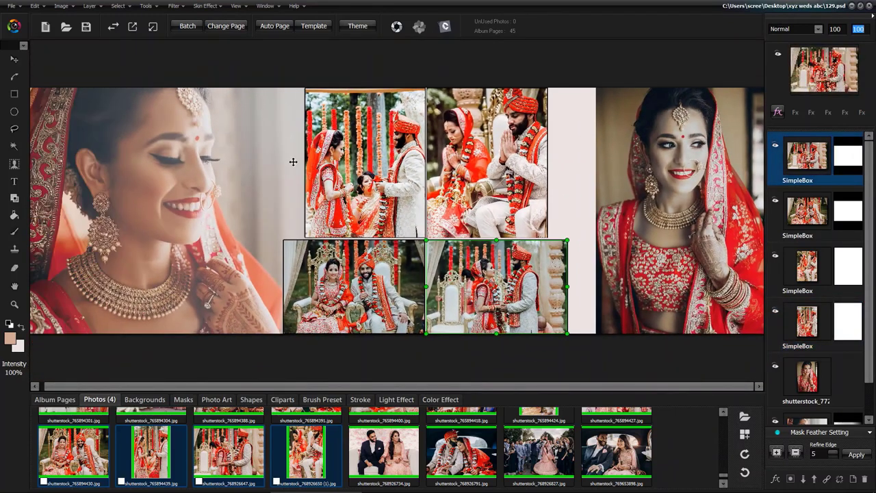
# Step: Examine the colour-corrected couple photos in the middle of the page up close and within the whole page
pyautogui.scroll(2, 293, 161)
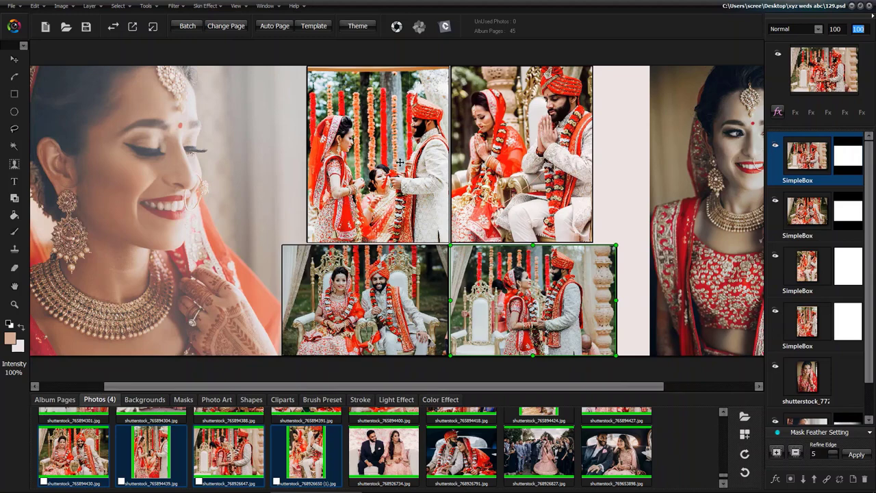
pyautogui.scroll(1, 399, 168)
pyautogui.scroll(1, 407, 163)
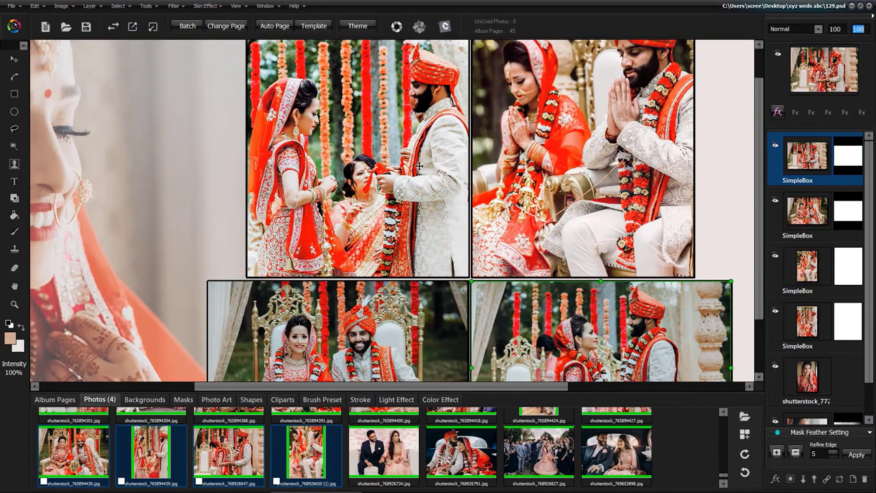
pyautogui.scroll(2, 449, 165)
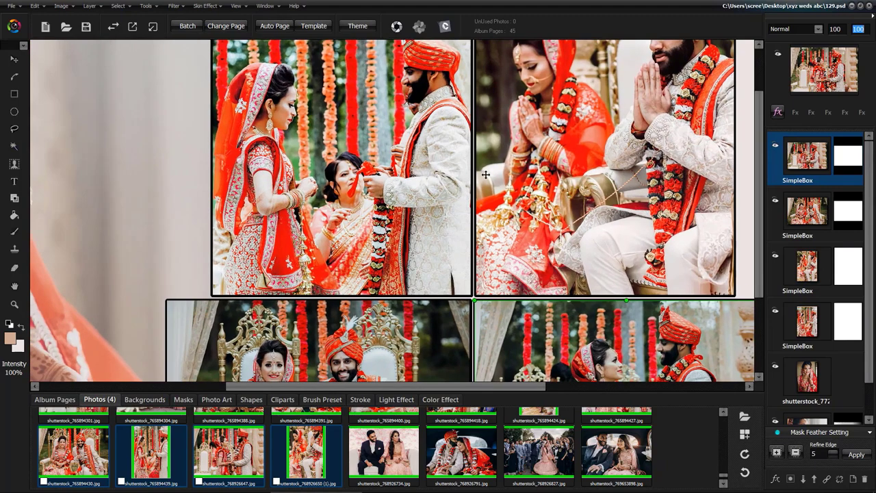
pyautogui.moveTo(761, 168); pyautogui.dragTo(762, 122)
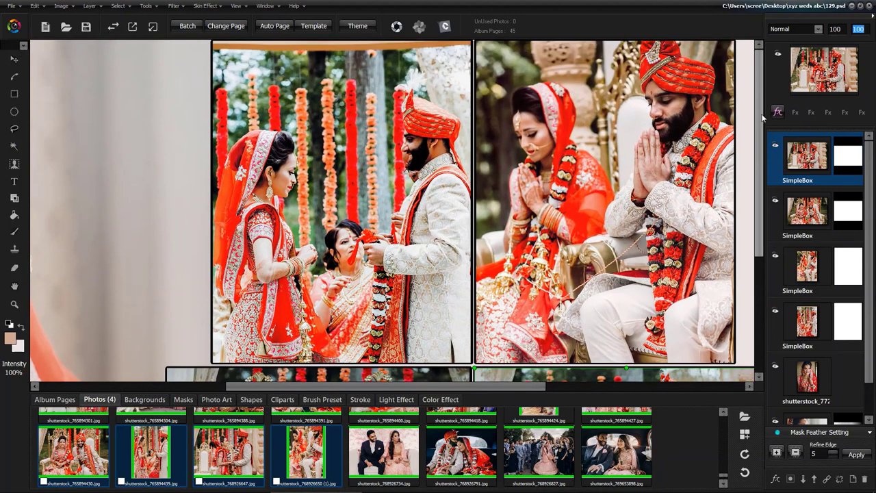
pyautogui.scroll(-3, 534, 219)
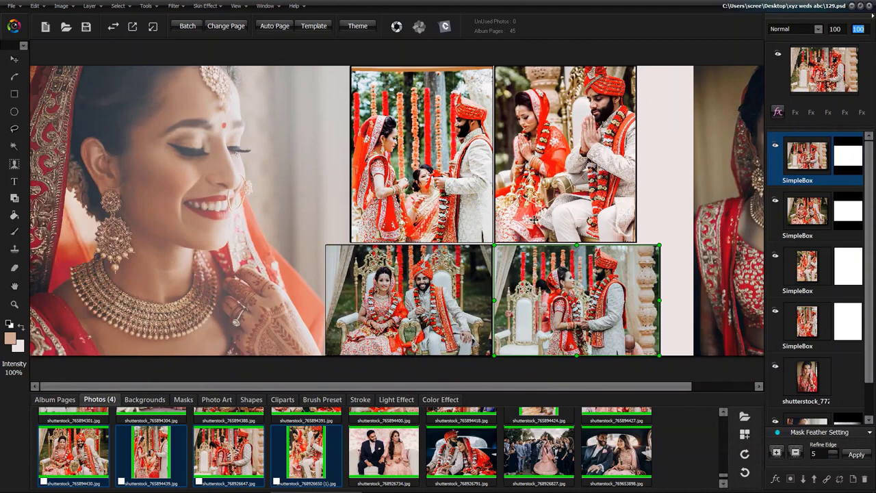
pyautogui.scroll(-1, 534, 220)
pyautogui.scroll(-1, 520, 223)
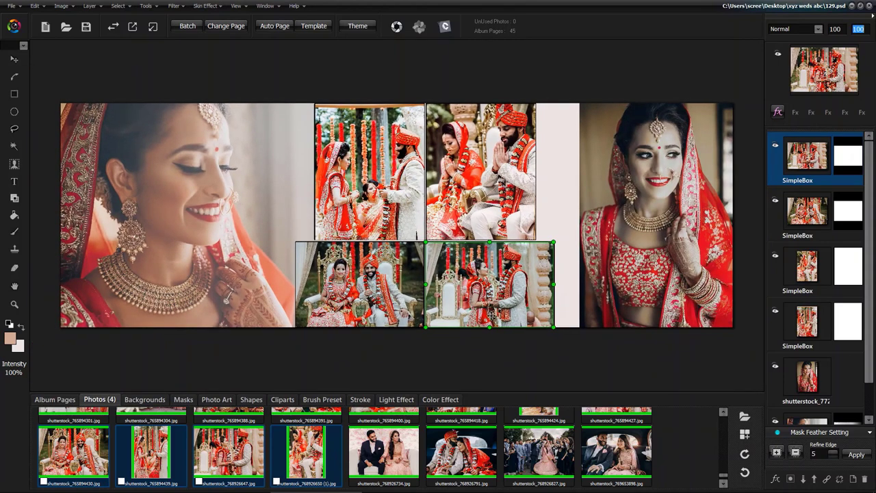
# Step: Delete the bride portrait at the page's right end and place shutterstock_764321965.jpg on the page
pyautogui.click(629, 223)
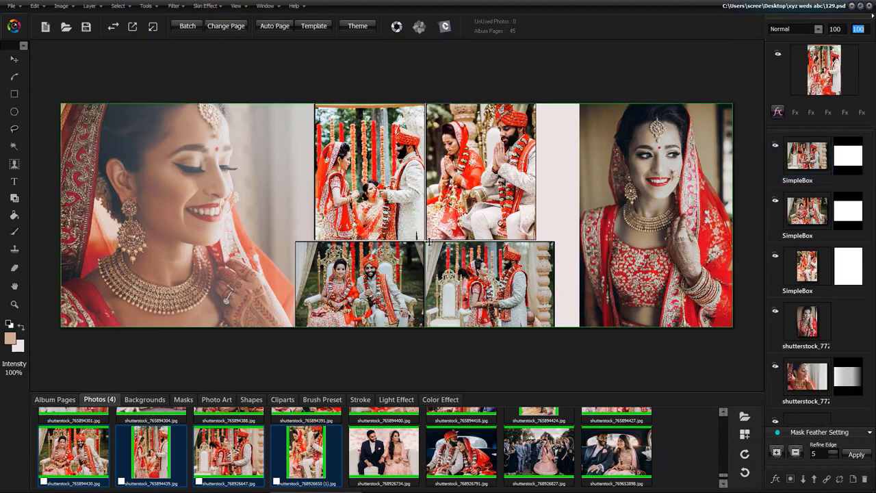
pyautogui.click(642, 205)
pyautogui.press('Delete')
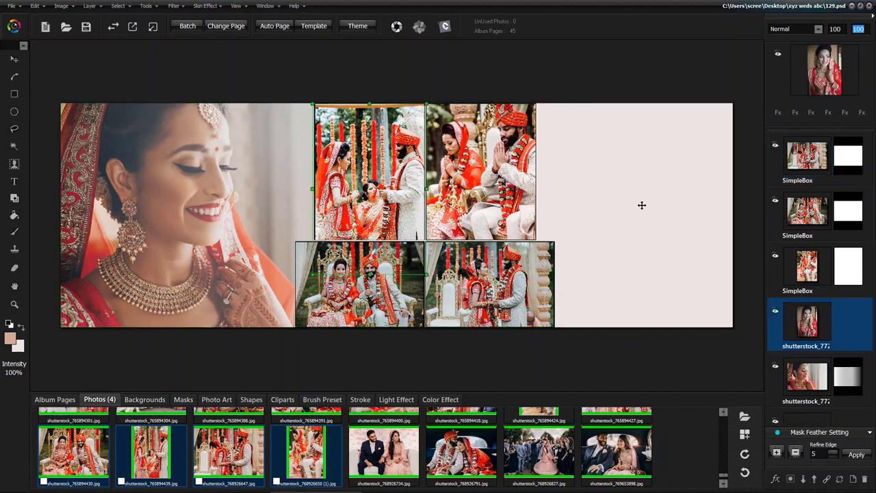
pyautogui.scroll(5, 405, 453)
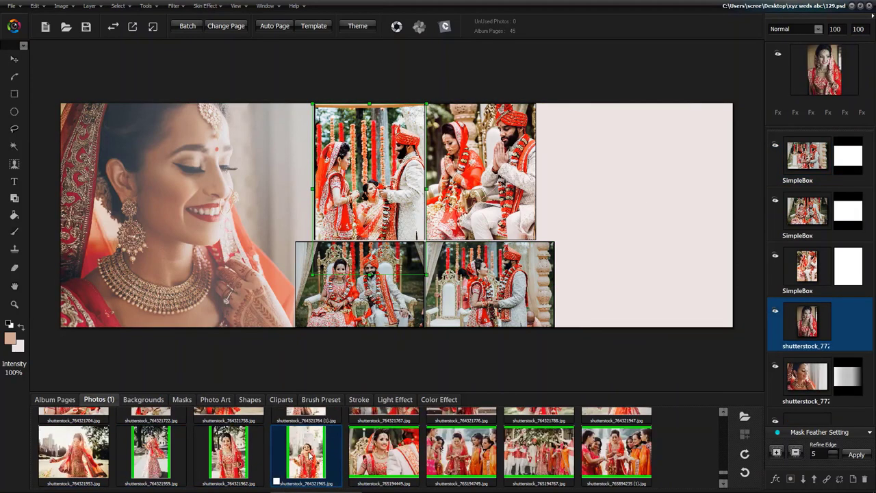
pyautogui.click(640, 205)
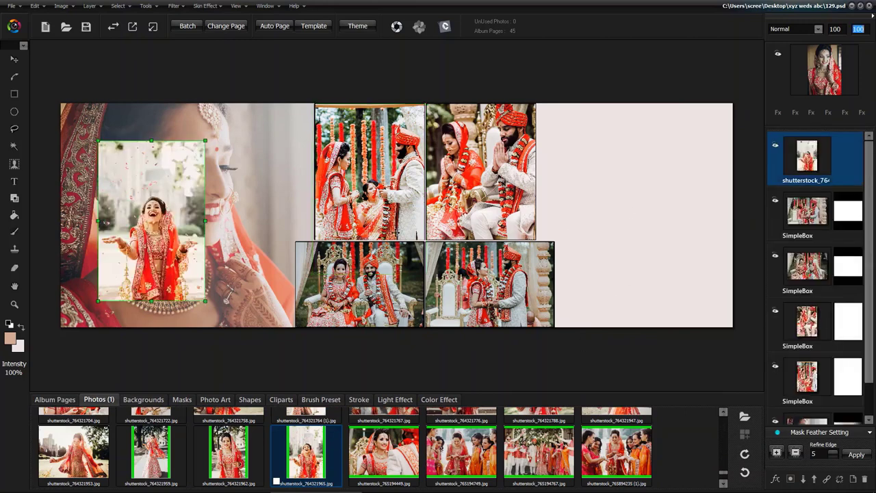
# Step: Enlarge the laughing bride photo at the page's right end, then cut her out of its background in the Cutting Room from a rough lasso outline
pyautogui.moveTo(141, 236); pyautogui.dragTo(654, 207)
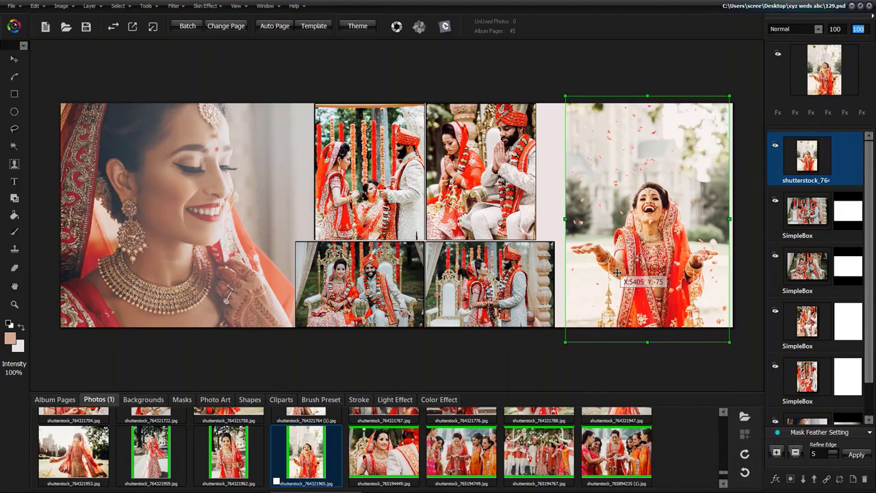
pyautogui.click(445, 26)
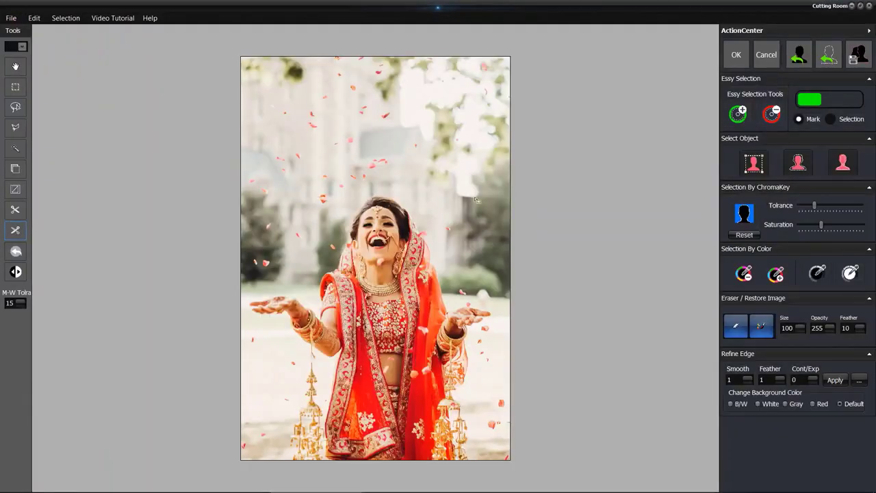
pyautogui.click(15, 106)
pyautogui.moveTo(360, 193)
pyautogui.mouseDown()
pyautogui.moveTo(403, 179)
pyautogui.moveTo(433, 191)
pyautogui.moveTo(443, 246)
pyautogui.mouseUp()
pyautogui.moveTo(455, 279)
pyautogui.mouseDown()
pyautogui.moveTo(491, 300)
pyautogui.moveTo(471, 436)
pyautogui.mouseUp()
pyautogui.moveTo(257, 353)
pyautogui.mouseDown()
pyautogui.moveTo(265, 256)
pyautogui.moveTo(318, 252)
pyautogui.mouseUp()
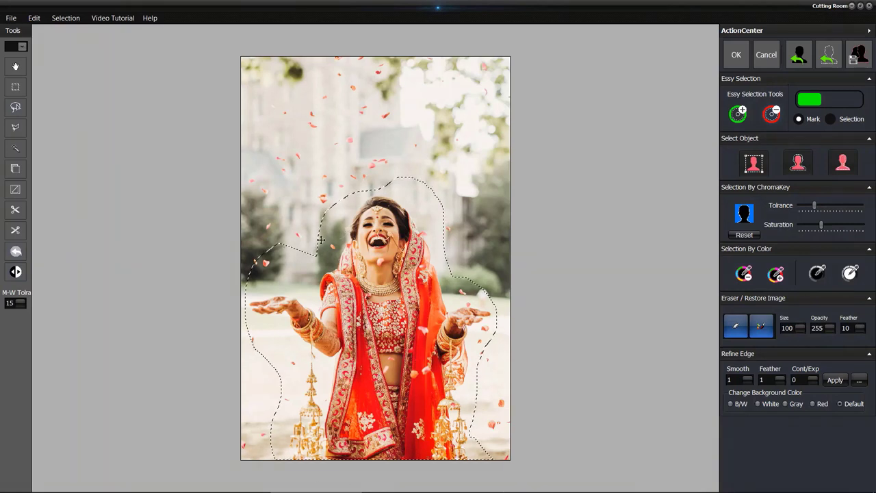
pyautogui.click(802, 168)
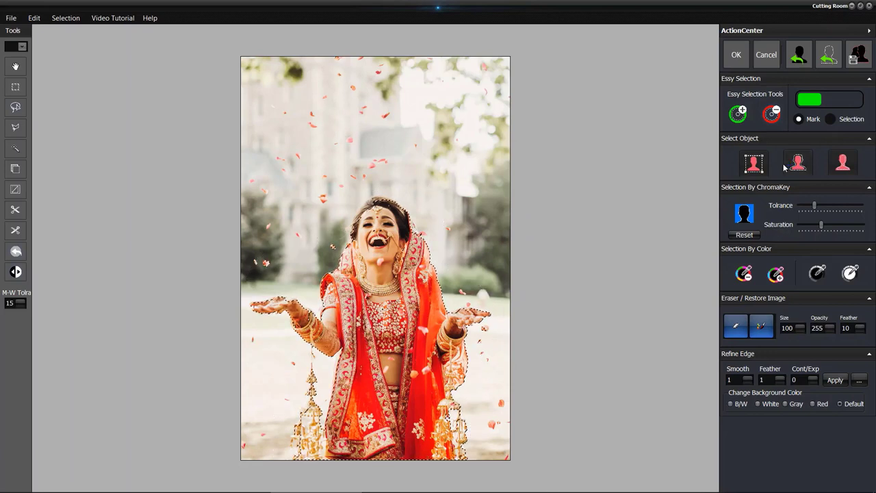
pyautogui.click(15, 231)
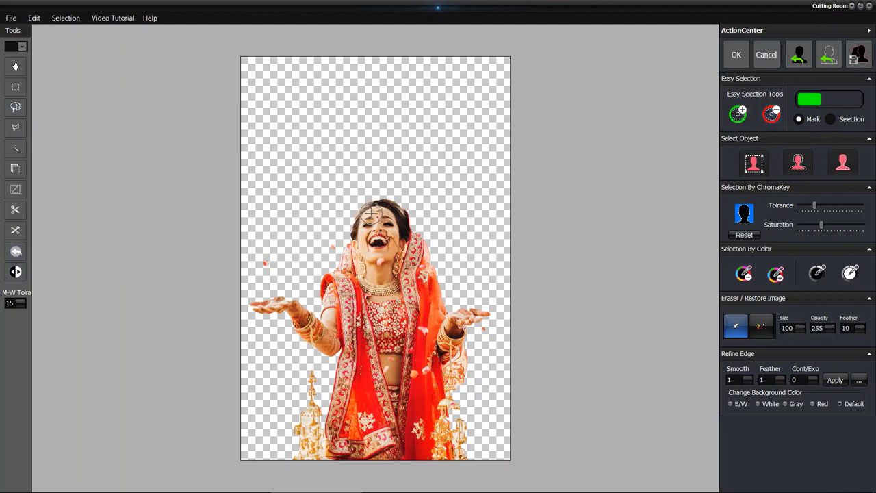
# Step: Check the bride cutout against the B/W, White, Gray, Red and Default backgrounds and accept the cutout
pyautogui.click(731, 404)
pyautogui.click(757, 403)
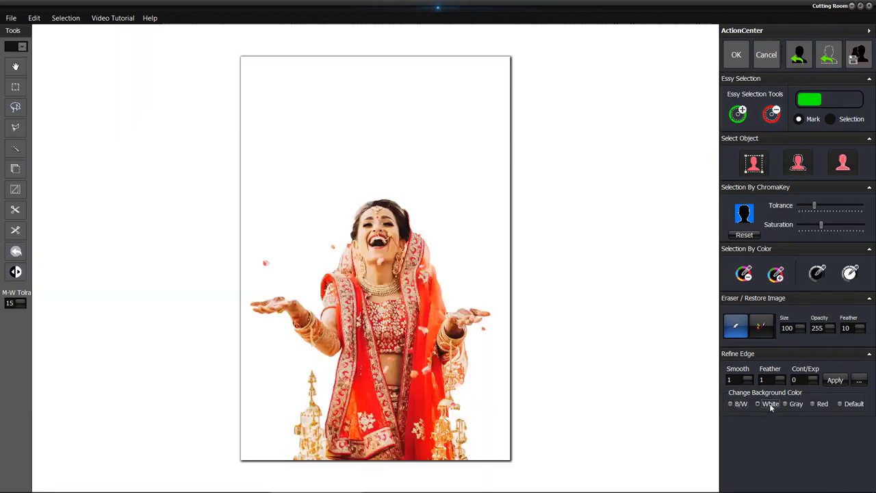
pyautogui.scroll(3, 375, 258)
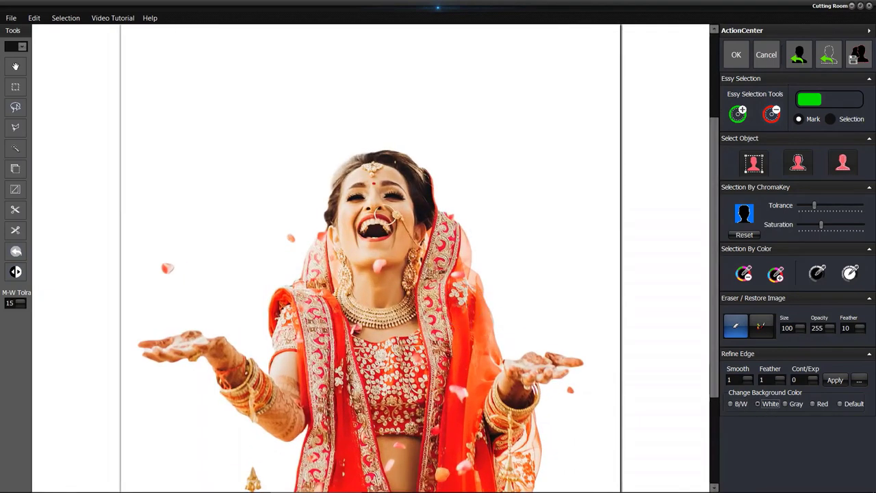
pyautogui.click(788, 404)
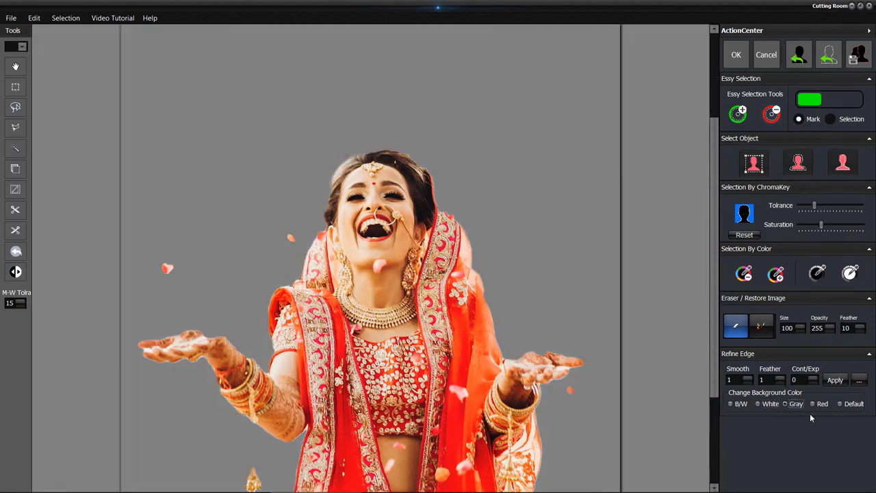
pyautogui.click(820, 406)
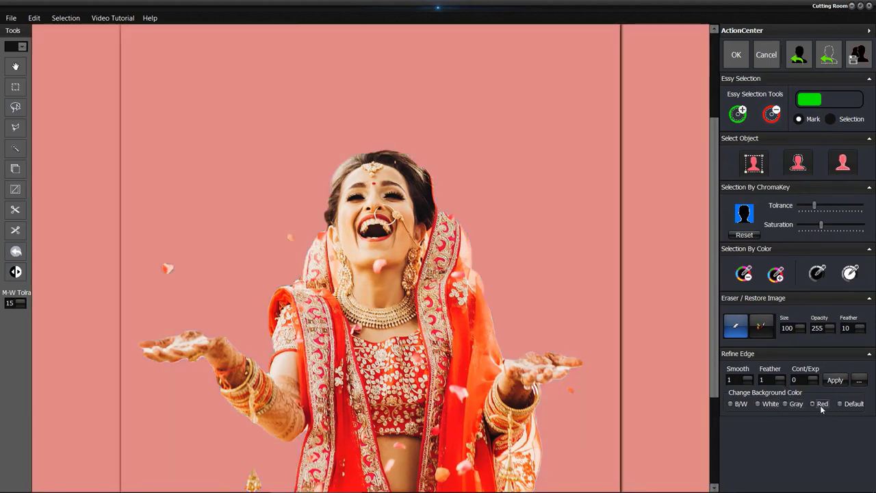
pyautogui.click(848, 404)
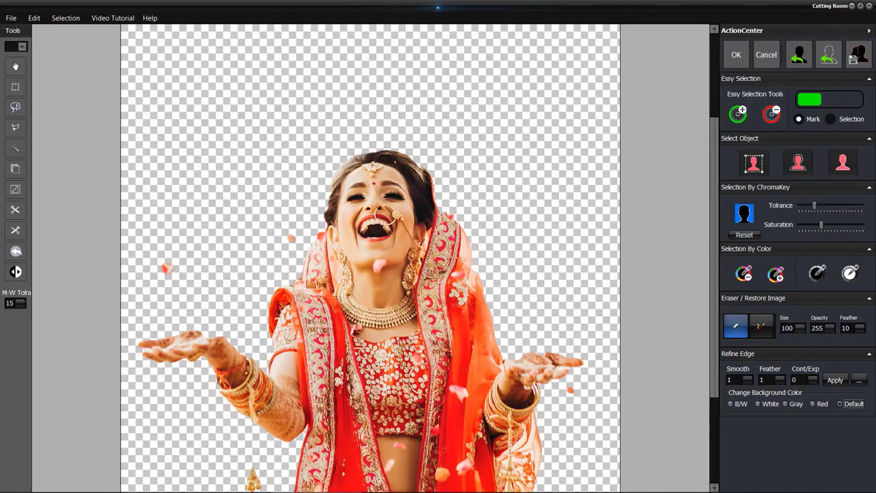
pyautogui.click(736, 58)
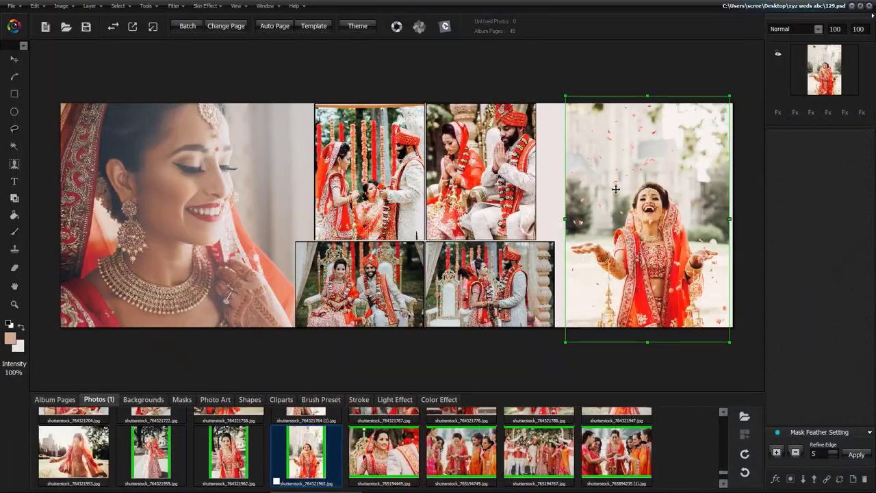
# Step: Move the bride cutout off the other photos and delete the original laughing bride photo beneath it
pyautogui.moveTo(159, 258); pyautogui.dragTo(573, 233)
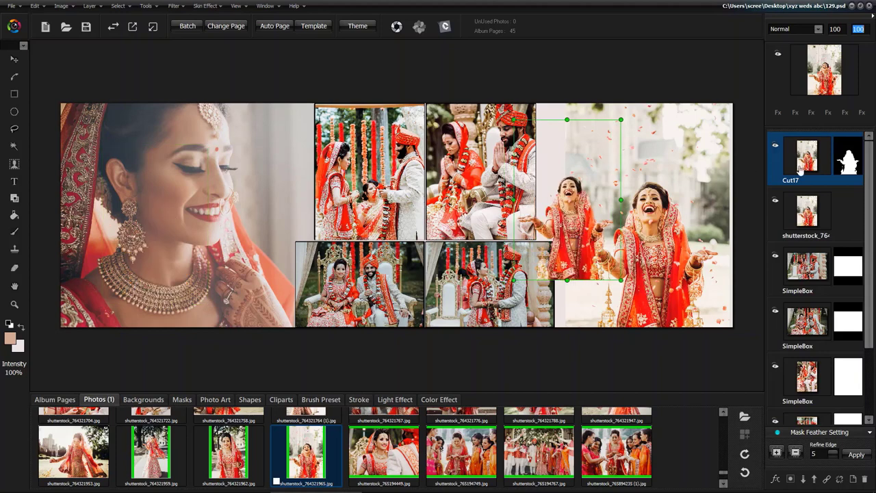
pyautogui.click(651, 244)
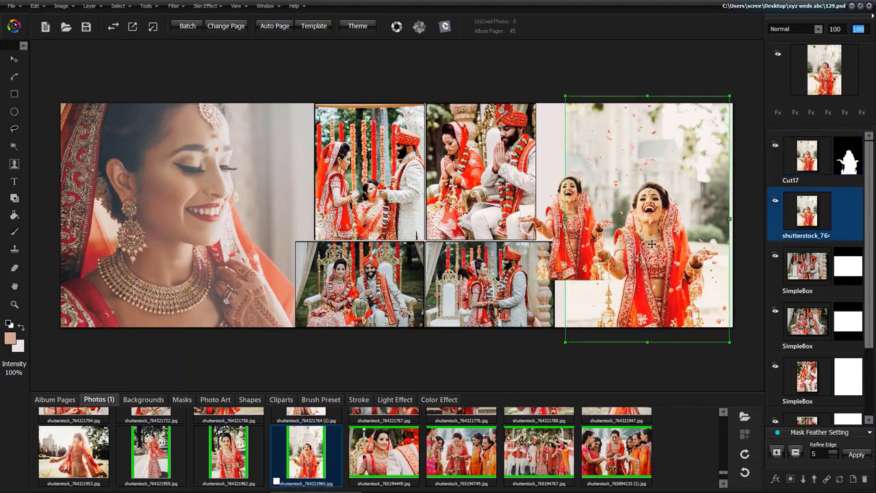
pyautogui.scroll(-3, 652, 244)
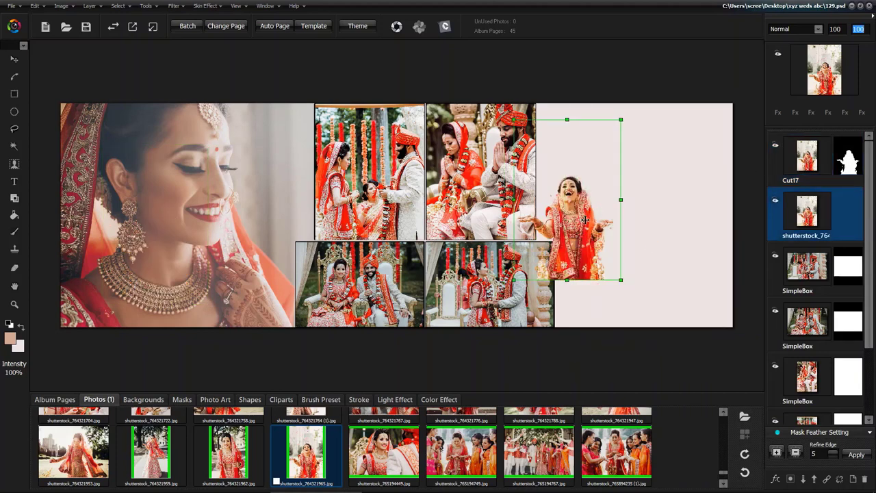
# Step: Move the bride cutout to the right end of the page and enlarge it to fill the empty area down to the lower edge
pyautogui.moveTo(666, 204); pyautogui.dragTo(661, 192)
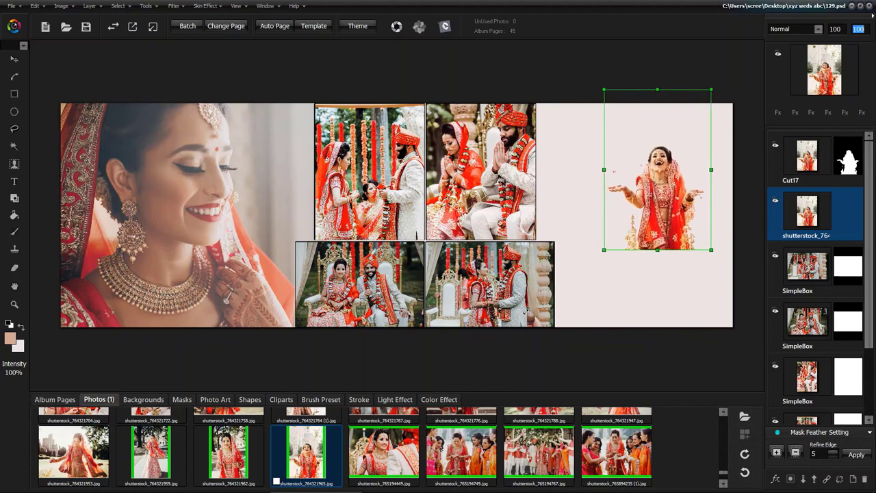
pyautogui.scroll(3, 520, 322)
pyautogui.moveTo(528, 329); pyautogui.dragTo(656, 249)
pyautogui.moveTo(547, 42); pyautogui.dragTo(536, 31)
pyautogui.click(596, 354)
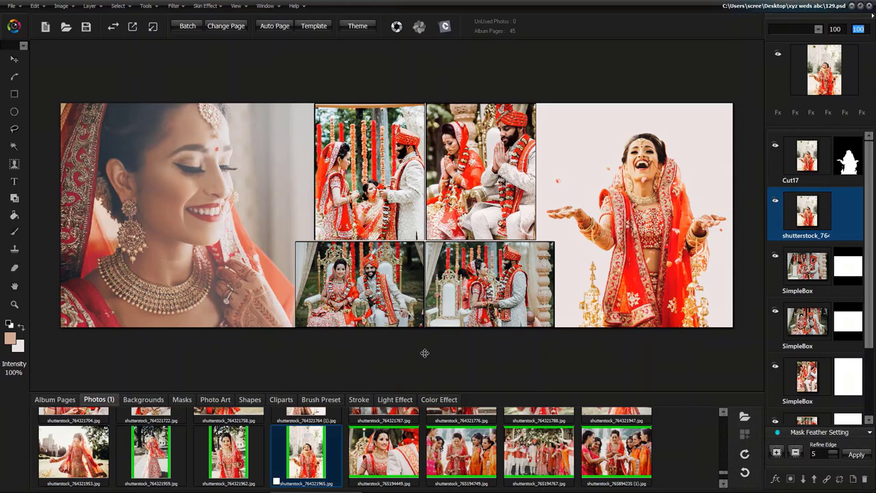
pyautogui.hotkey('ctrl', 'z')
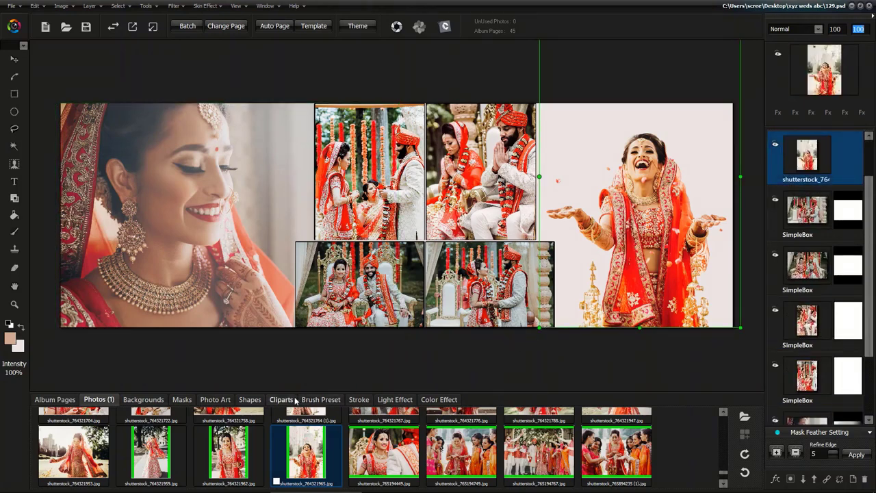
# Step: Place a dark curling branch shape from the Floral shapes category on the page
pyautogui.click(250, 399)
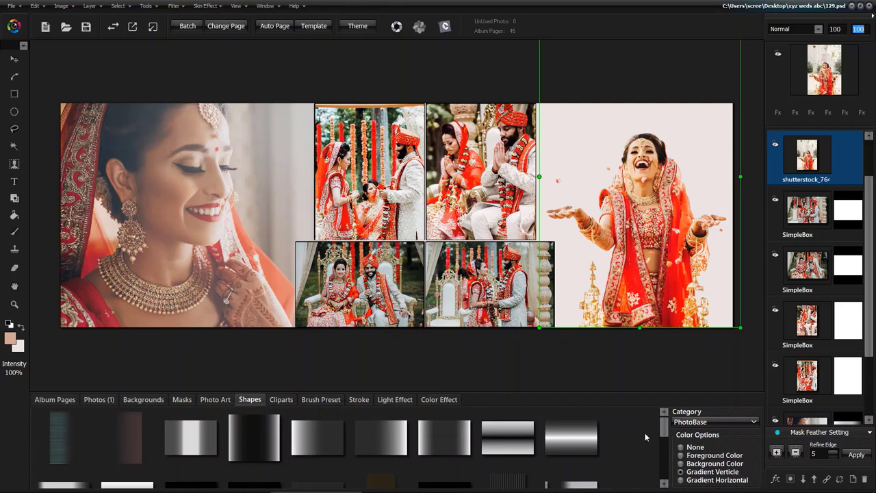
pyautogui.click(712, 422)
pyautogui.click(714, 373)
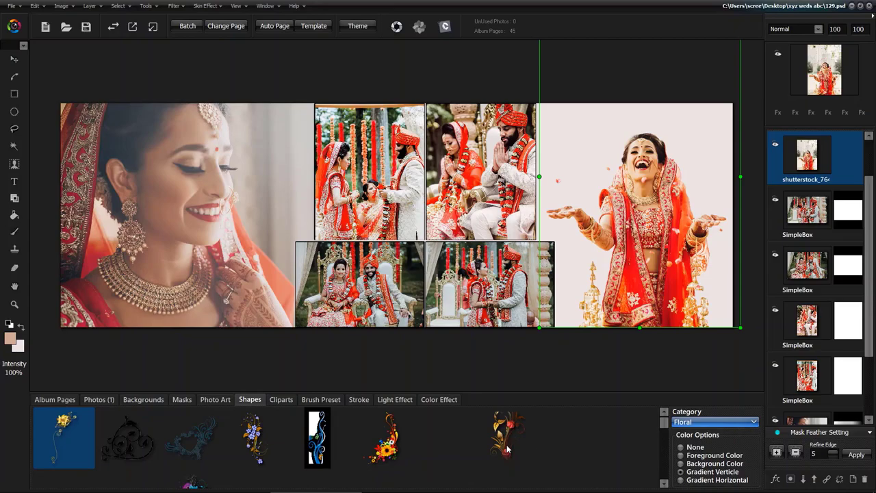
pyautogui.scroll(-3, 120, 448)
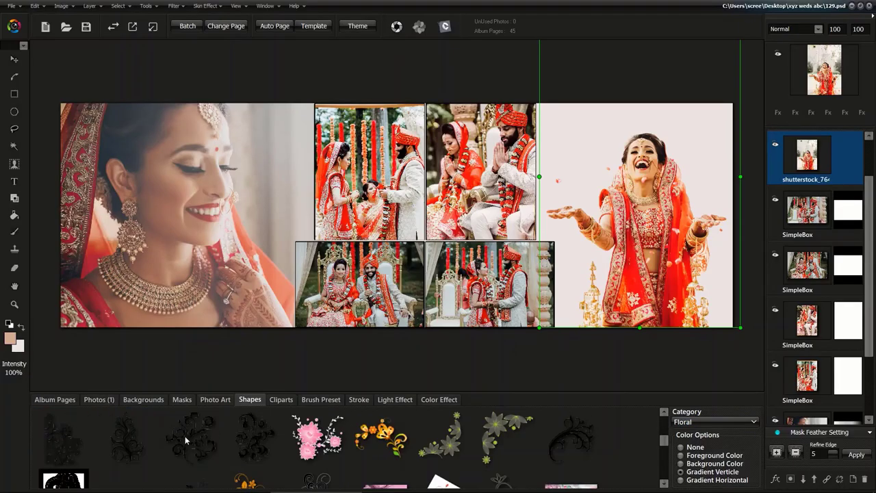
pyautogui.click(184, 440)
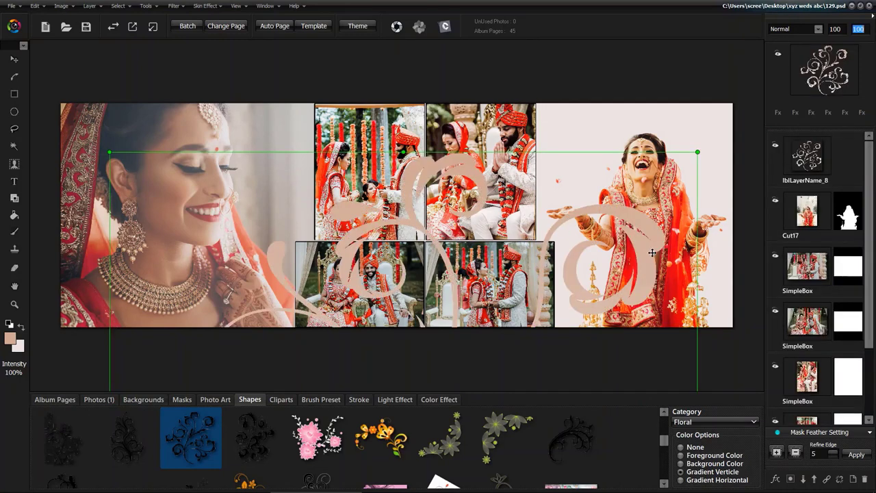
# Step: Move the floral shape toward the page's upper right, send it behind all the photos and set its layer opacity to 75
pyautogui.moveTo(691, 170); pyautogui.dragTo(769, 142)
pyautogui.click(804, 479)
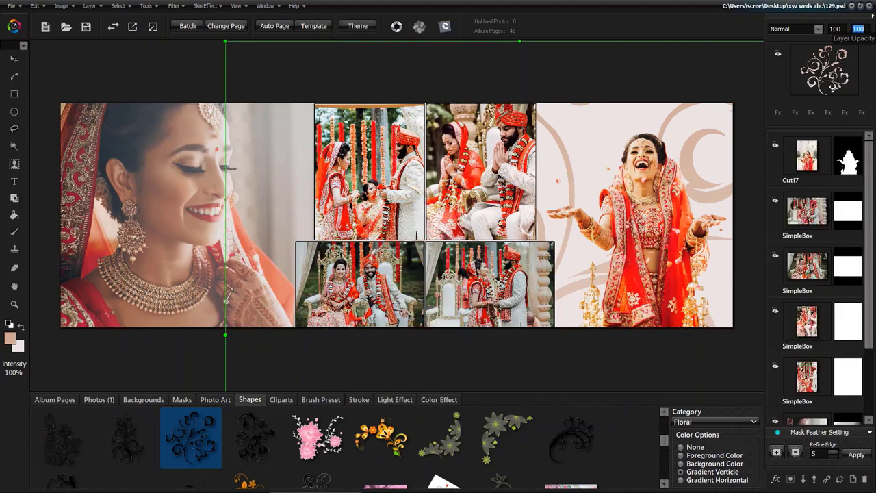
pyautogui.write('75')
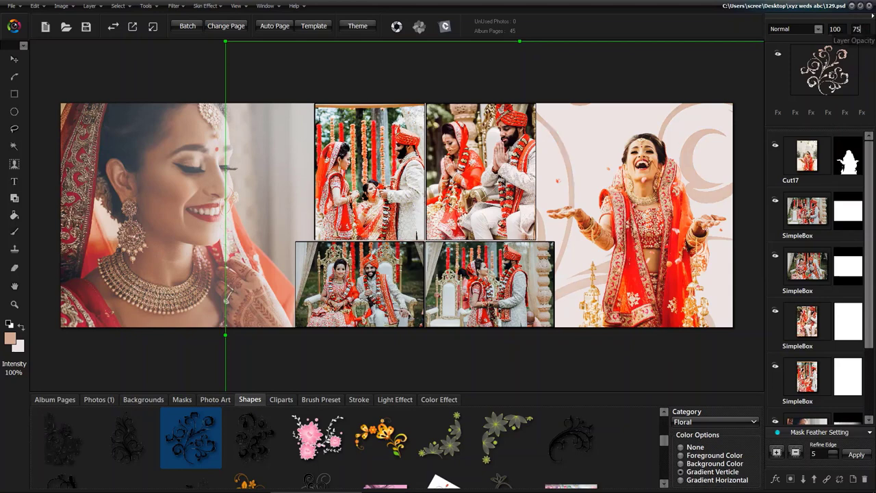
pyautogui.press('Return')
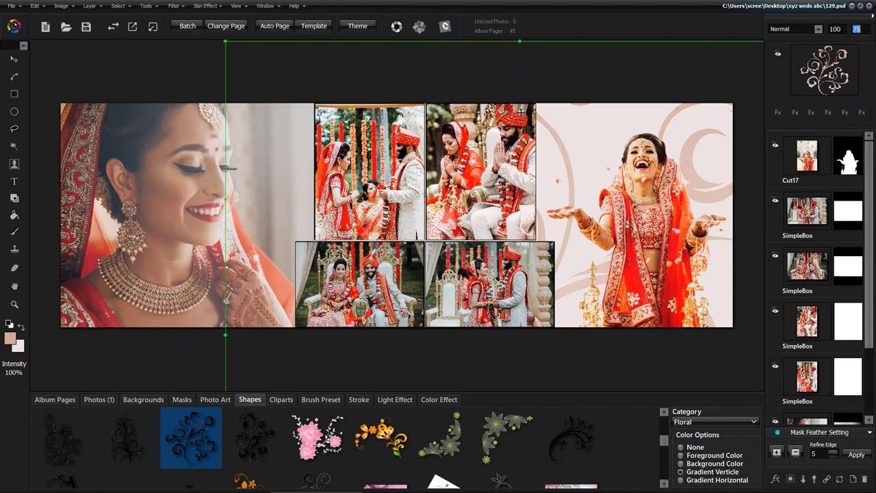
# Step: Fine-tune the positions of the bride cutout and the floral shape behind her at the right end of the page
pyautogui.click(707, 186)
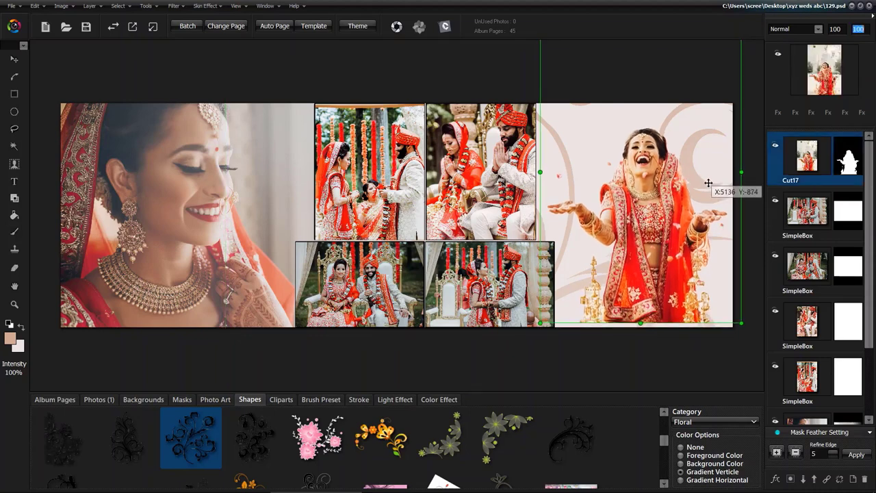
pyautogui.moveTo(708, 190); pyautogui.dragTo(707, 194)
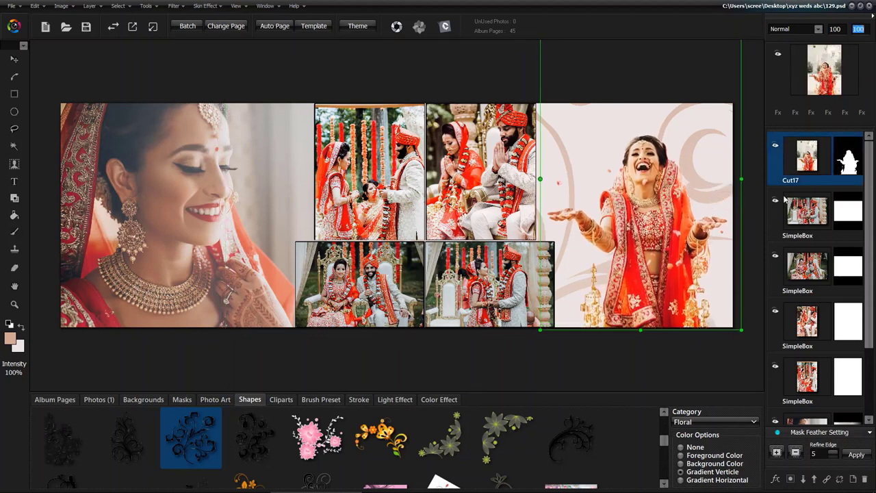
pyautogui.scroll(-3, 808, 274)
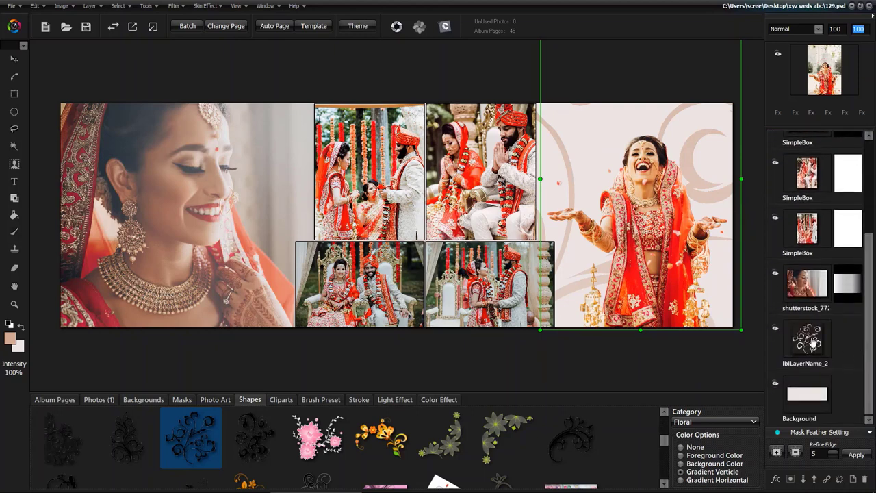
pyautogui.click(810, 340)
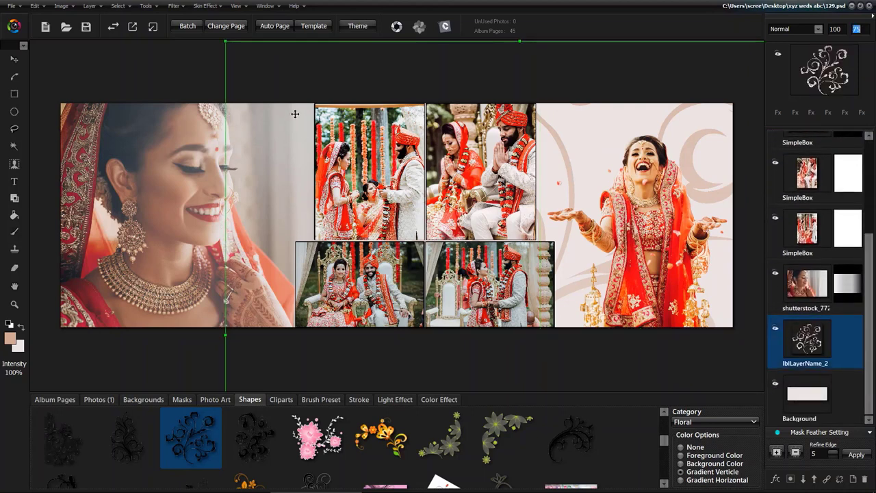
pyautogui.moveTo(295, 113); pyautogui.dragTo(255, 57)
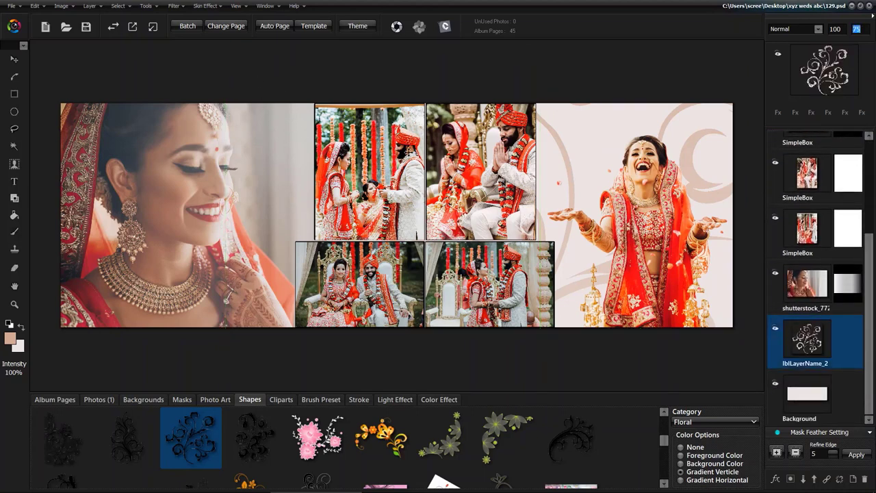
pyautogui.click(546, 121)
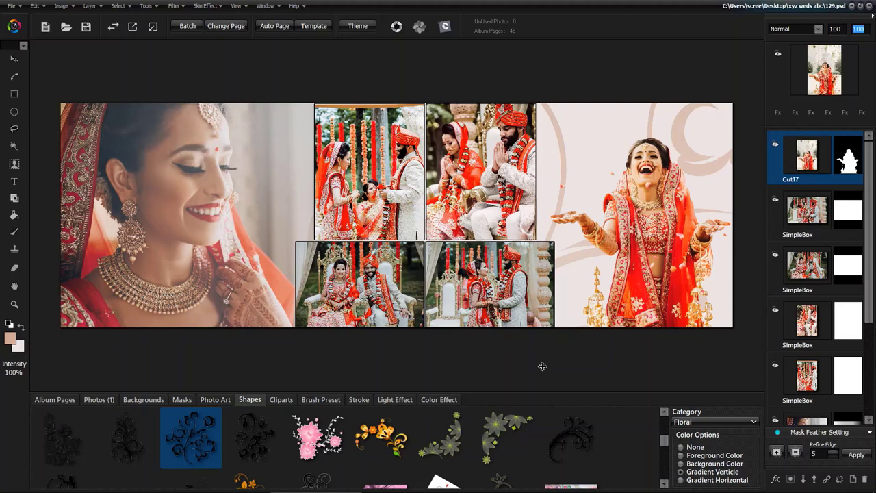
# Step: Save the page under the file name 3 as an Adobe Photoshop File in the xyz weds abc folder
pyautogui.hotkey('ctrl', 'shift', 's')
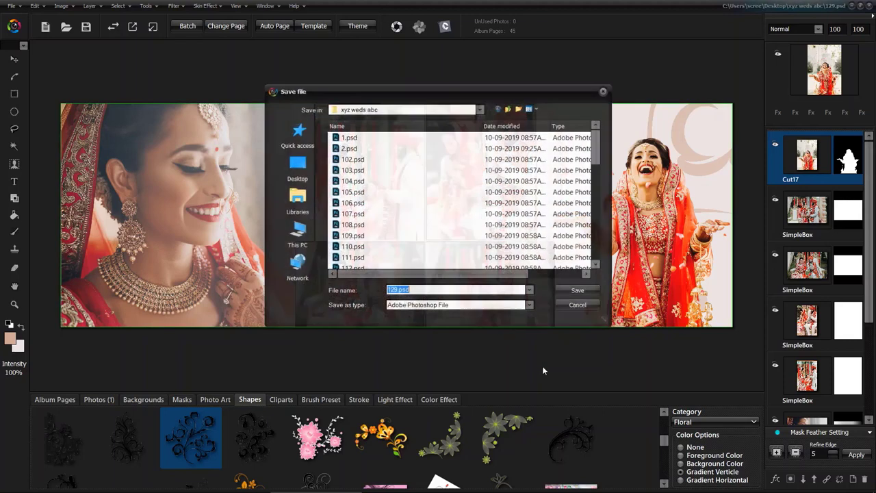
pyautogui.write('3')
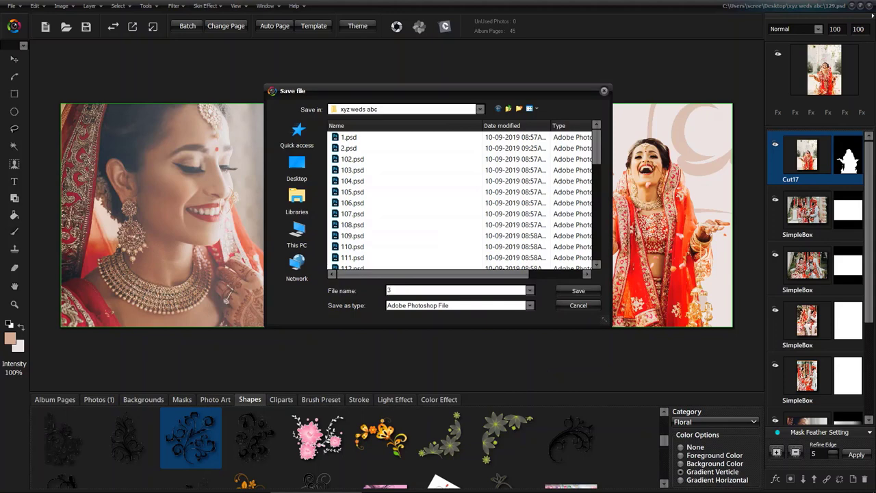
pyautogui.press('Return')
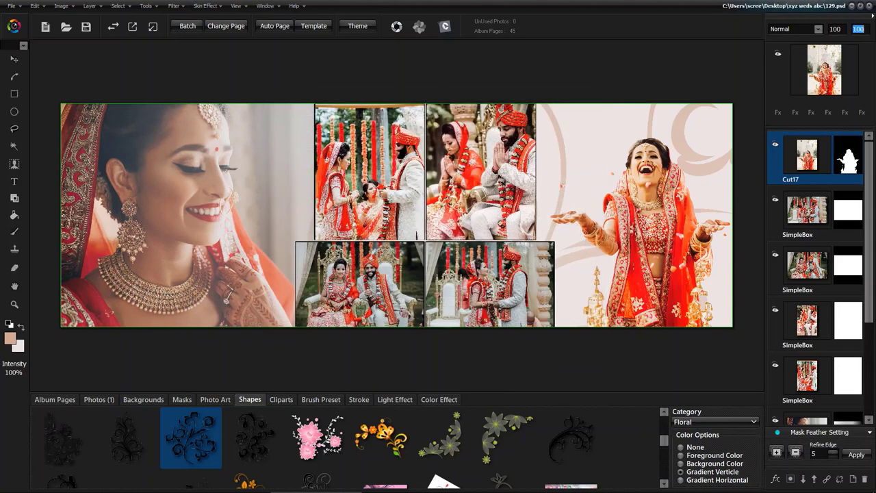